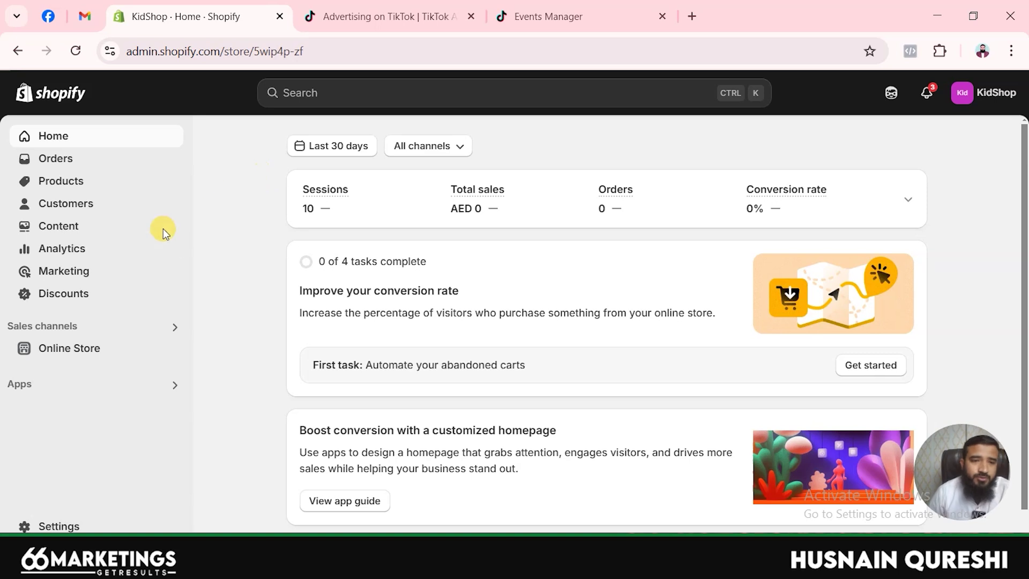
Step: Search the store's apps for "tiktok" and open the TikTok app's listing in the Shopify App Store
{"action": "left_click", "coordinate": [100, 384]}
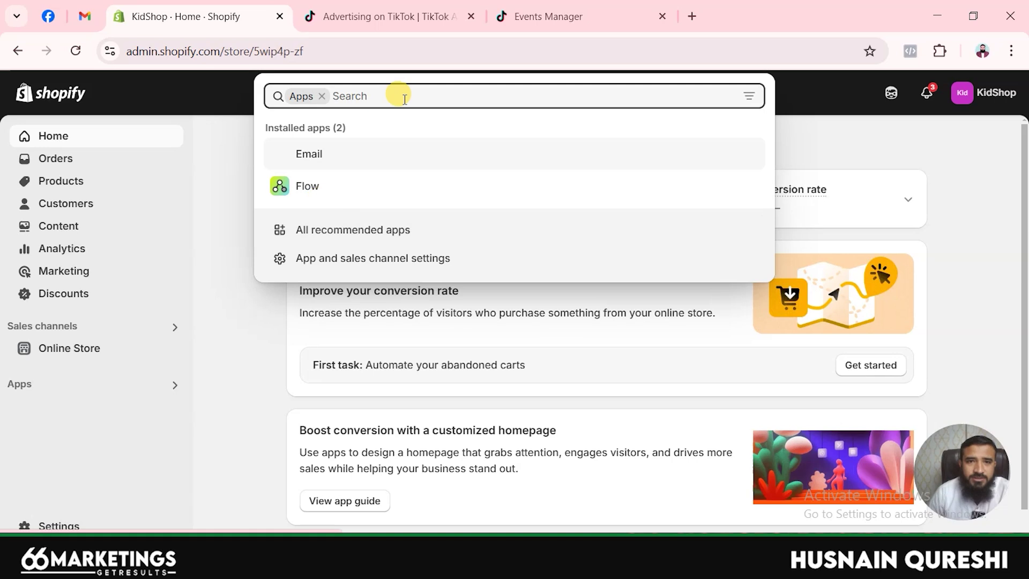
{"action": "type", "text": "tiktok"}
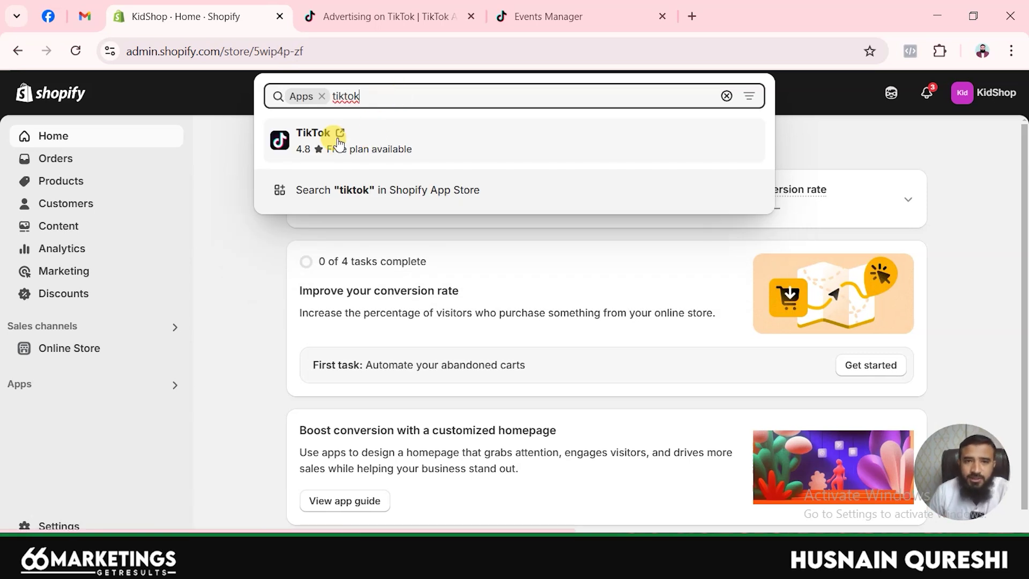
{"action": "left_click", "coordinate": [423, 135]}
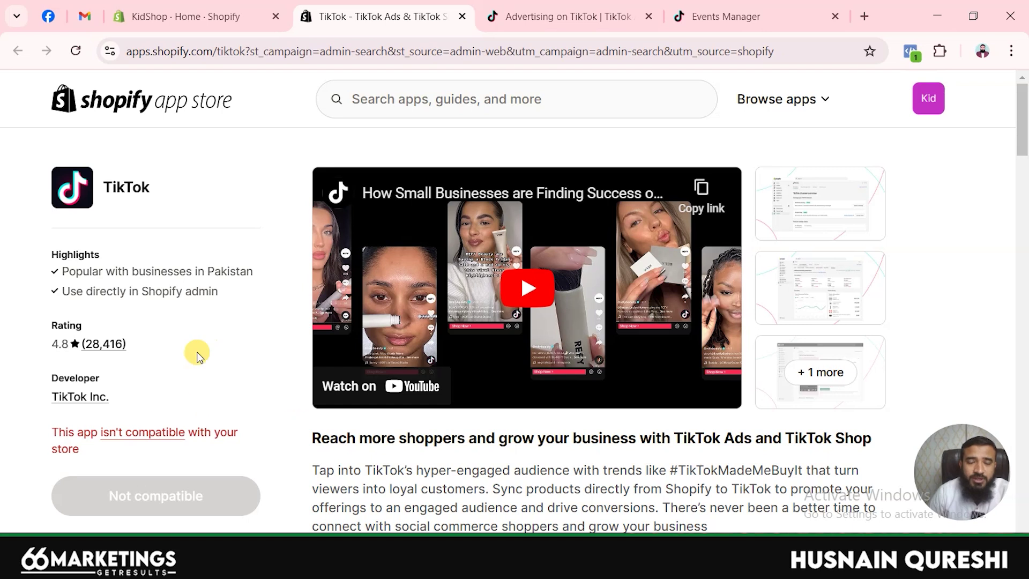
Step: Set the country/region of the store's billing information to United Arab Emirates in the general settings
{"action": "left_click", "coordinate": [208, 14]}
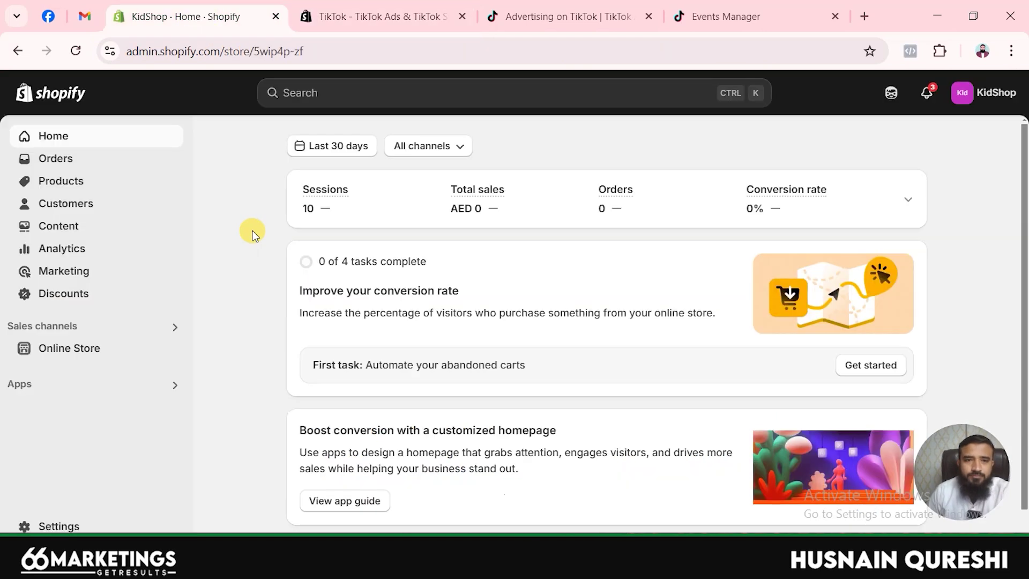
{"action": "left_click", "coordinate": [78, 527]}
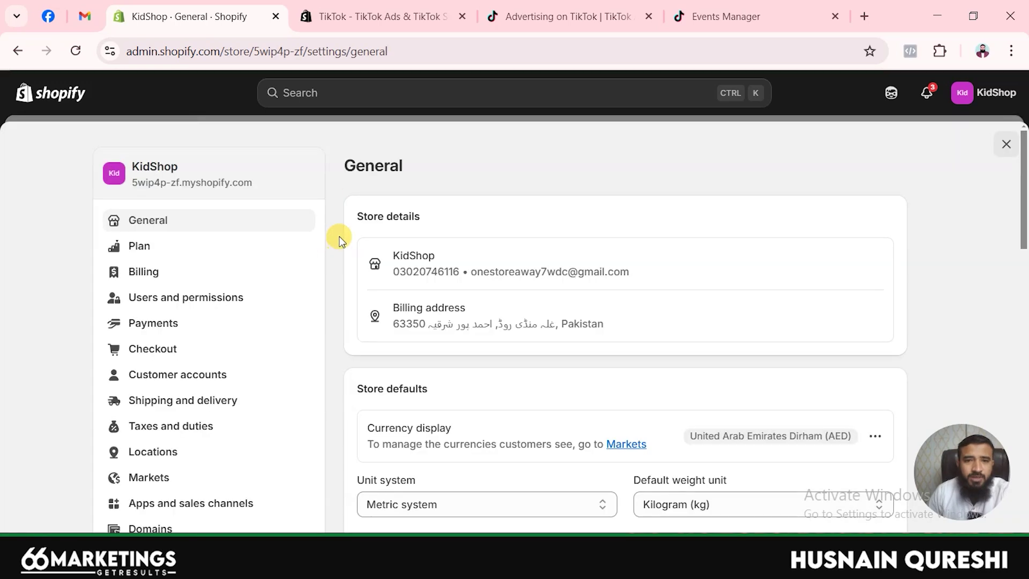
{"action": "mouse_move", "coordinate": [859, 323]}
{"action": "left_click", "coordinate": [875, 318]}
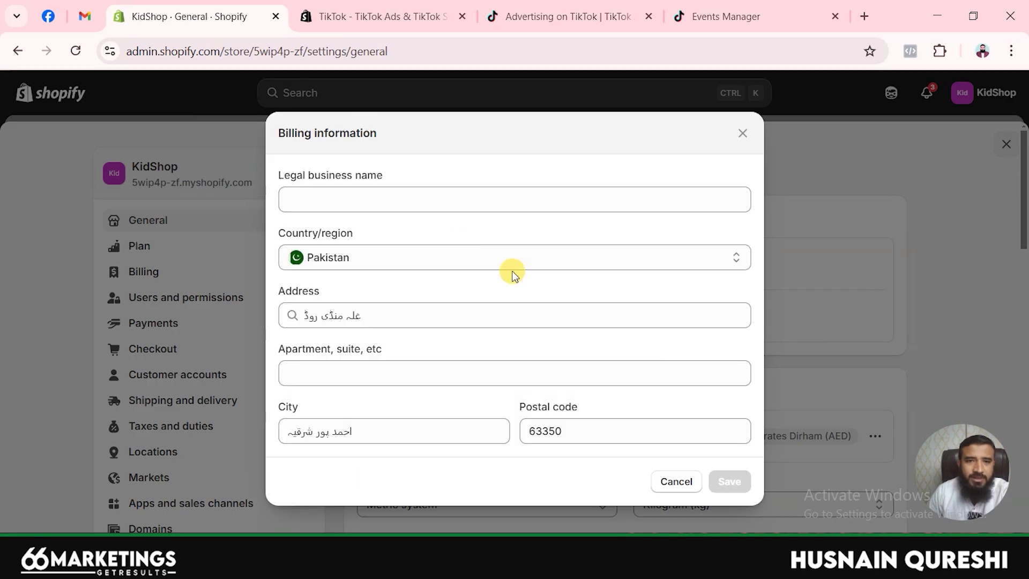
{"action": "left_click", "coordinate": [347, 262]}
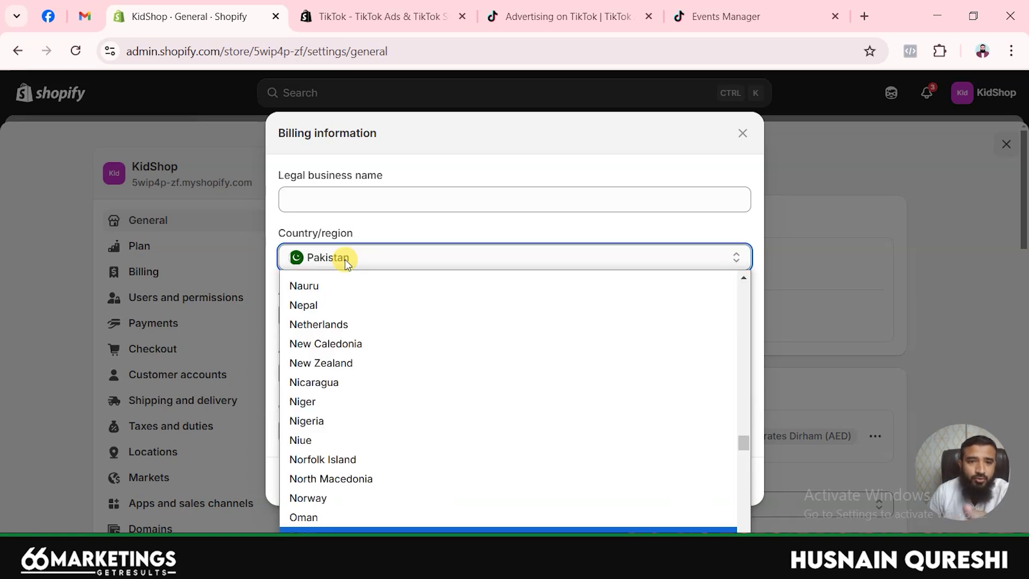
{"action": "scroll", "coordinate": [350, 298], "scroll_direction": "up", "scroll_amount": 1}
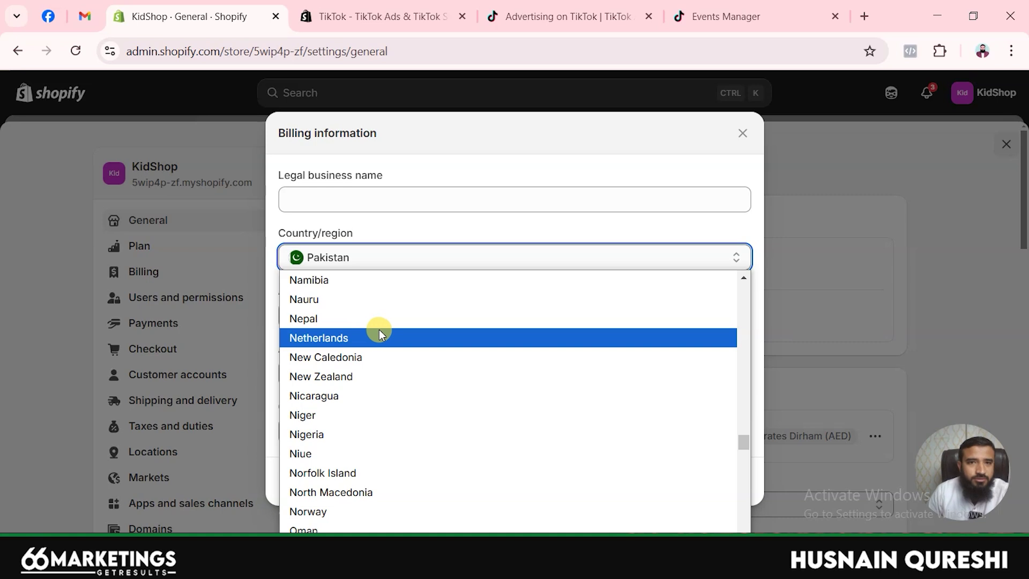
{"action": "key", "text": "u"}
{"action": "scroll", "coordinate": [392, 407], "scroll_direction": "down", "scroll_amount": 3}
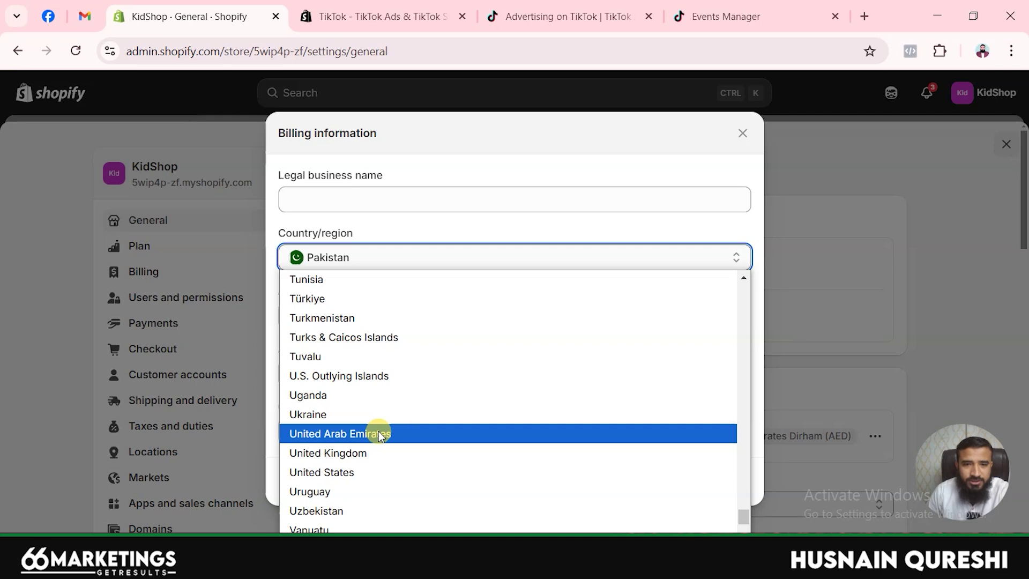
{"action": "left_click", "coordinate": [343, 436]}
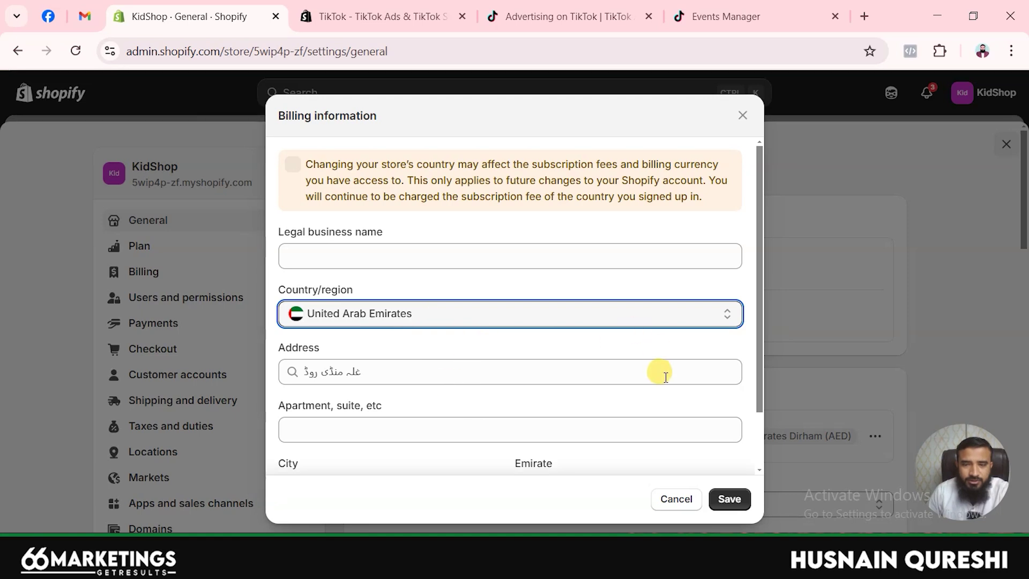
Step: Choose Abu Dhabi as the emirate in the billing information and save the changes
{"action": "scroll", "coordinate": [665, 377], "scroll_direction": "down", "scroll_amount": 2}
{"action": "triple_click", "coordinate": [393, 416]}
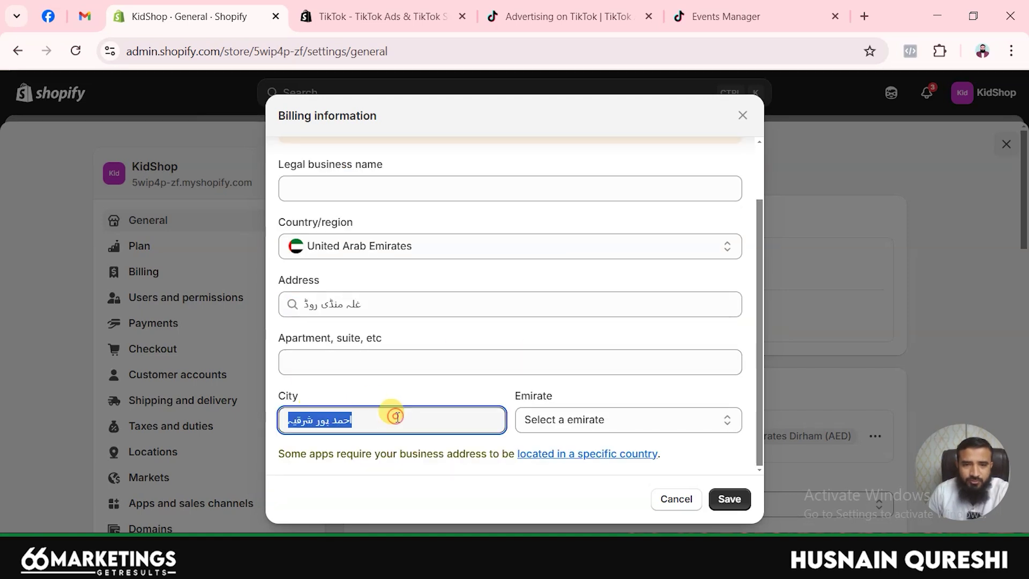
{"action": "left_click", "coordinate": [370, 263]}
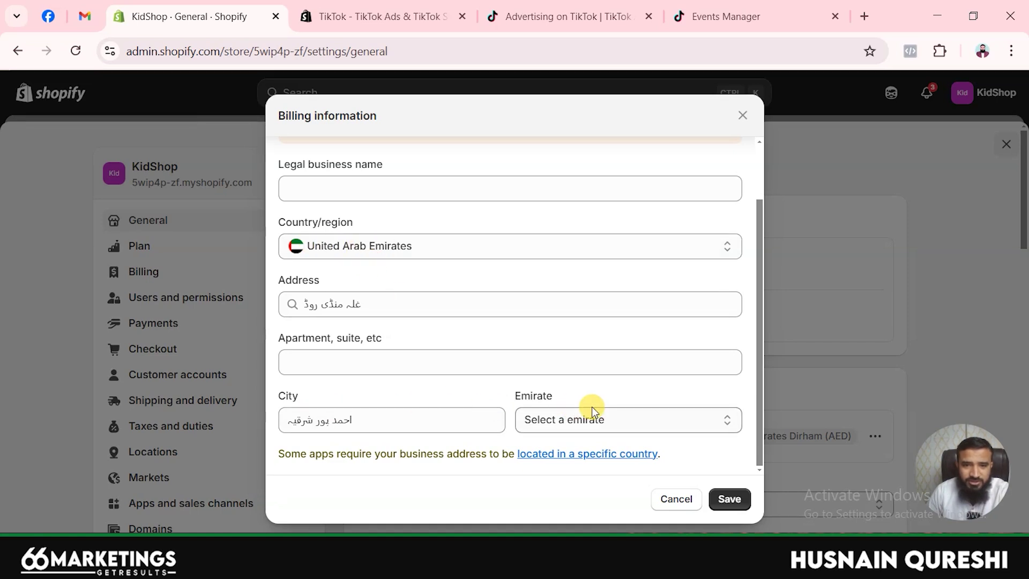
{"action": "left_click", "coordinate": [590, 421]}
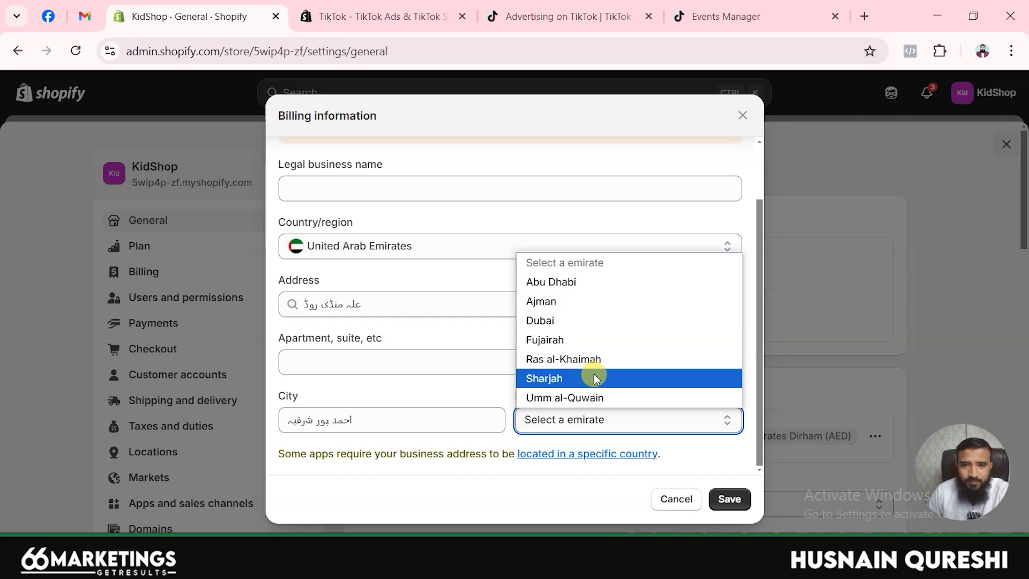
{"action": "left_click", "coordinate": [579, 283]}
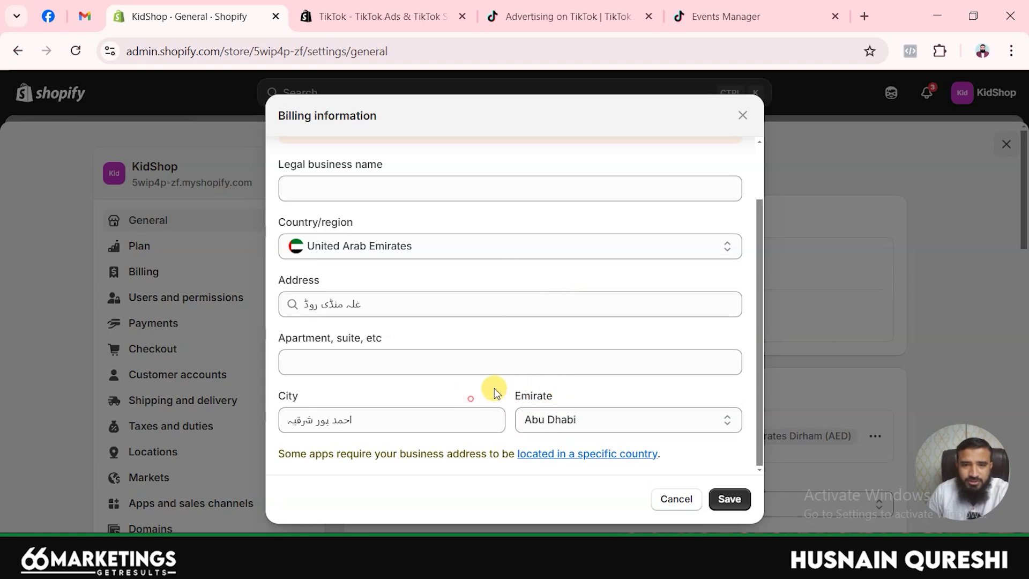
{"action": "left_click", "coordinate": [729, 498]}
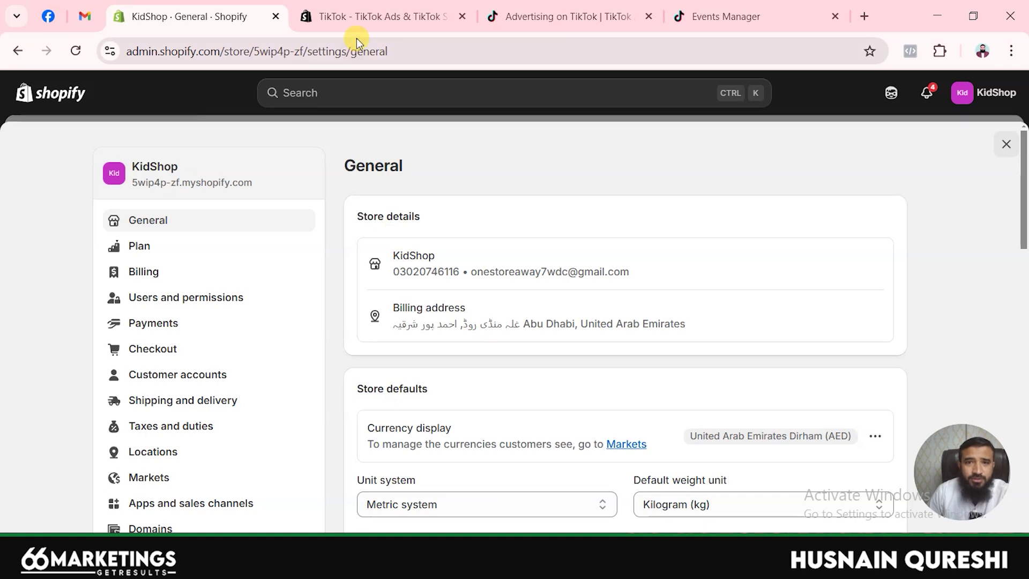
Step: Reload the TikTok listing in the Shopify App Store and install the app on the store
{"action": "left_click", "coordinate": [356, 21]}
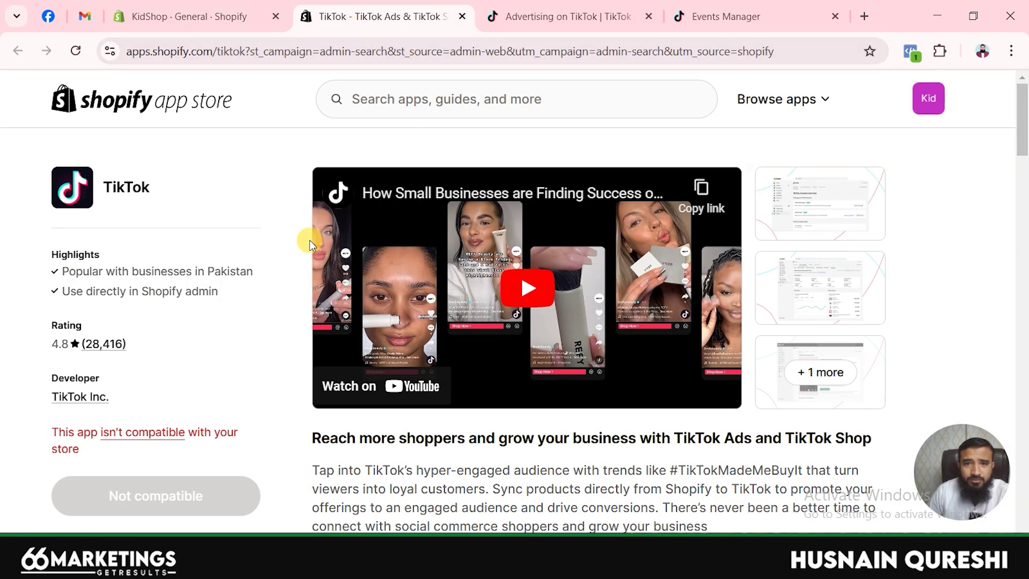
{"action": "left_click", "coordinate": [75, 52]}
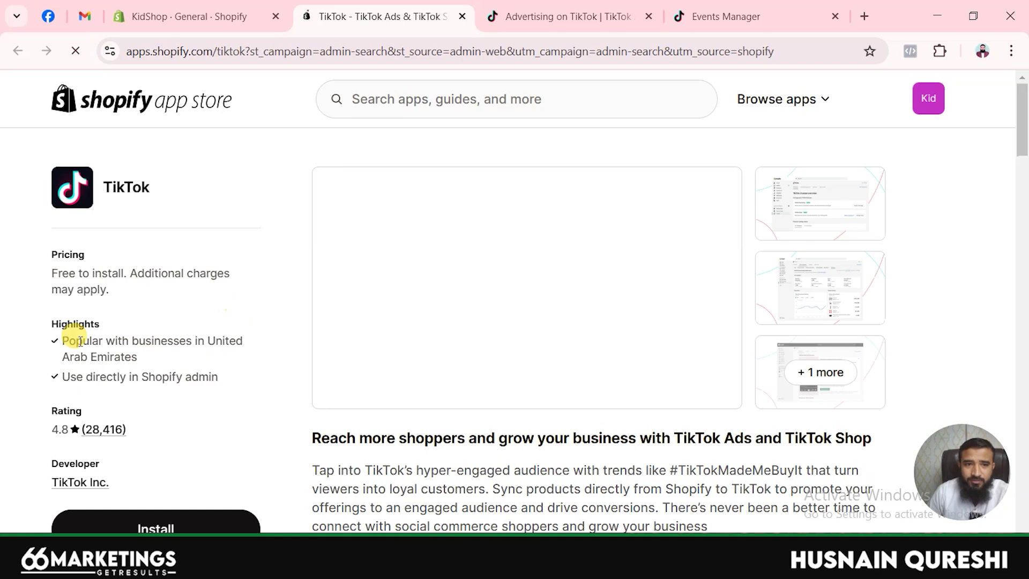
{"action": "left_click_drag", "start_coordinate": [71, 338], "coordinate": [157, 356]}
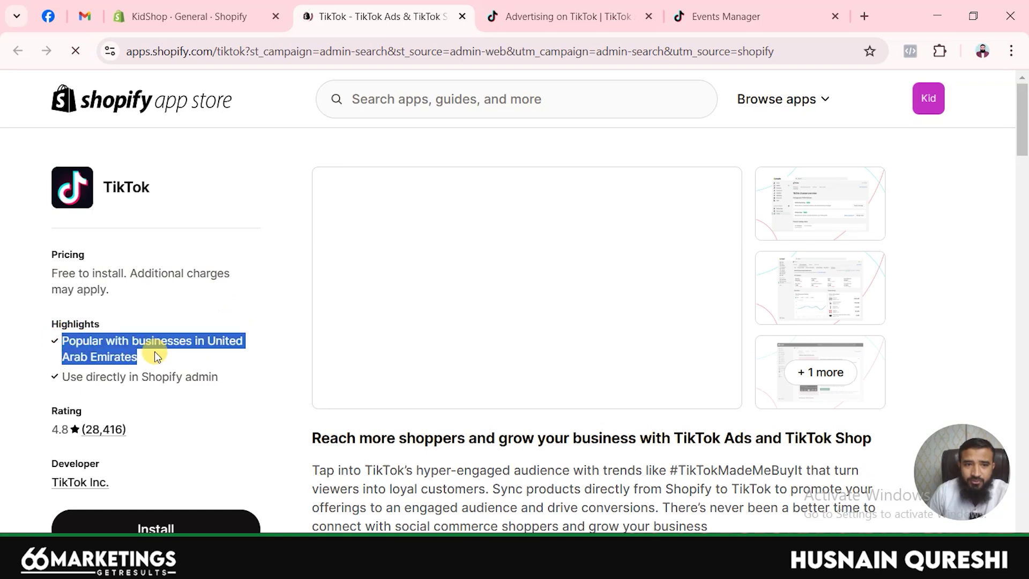
{"action": "left_click", "coordinate": [181, 361]}
{"action": "scroll", "coordinate": [236, 316], "scroll_direction": "down", "scroll_amount": 3}
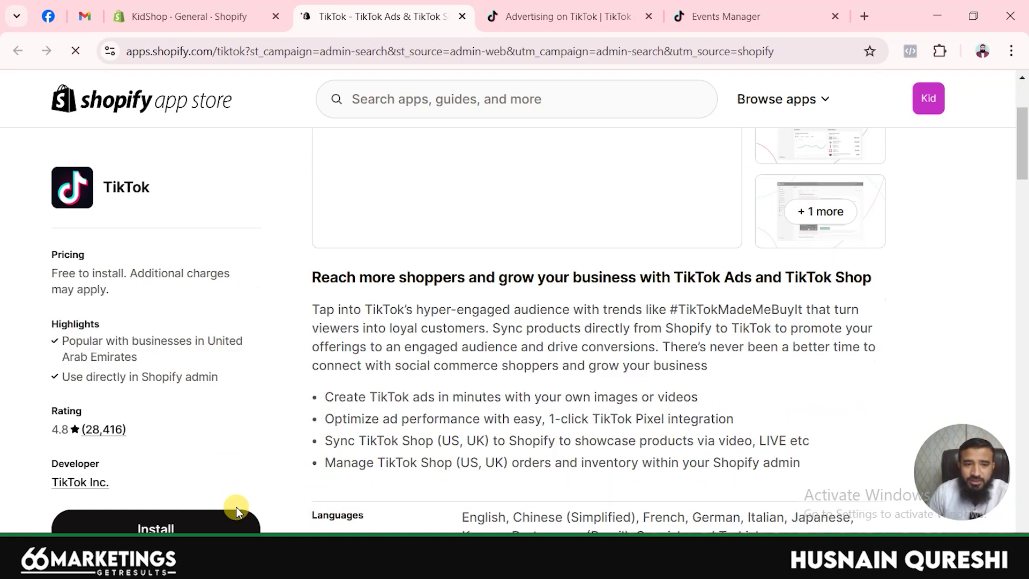
{"action": "scroll", "coordinate": [257, 358], "scroll_direction": "down", "scroll_amount": 1}
{"action": "scroll", "coordinate": [257, 360], "scroll_direction": "down", "scroll_amount": 8}
{"action": "scroll", "coordinate": [252, 340], "scroll_direction": "up", "scroll_amount": 3}
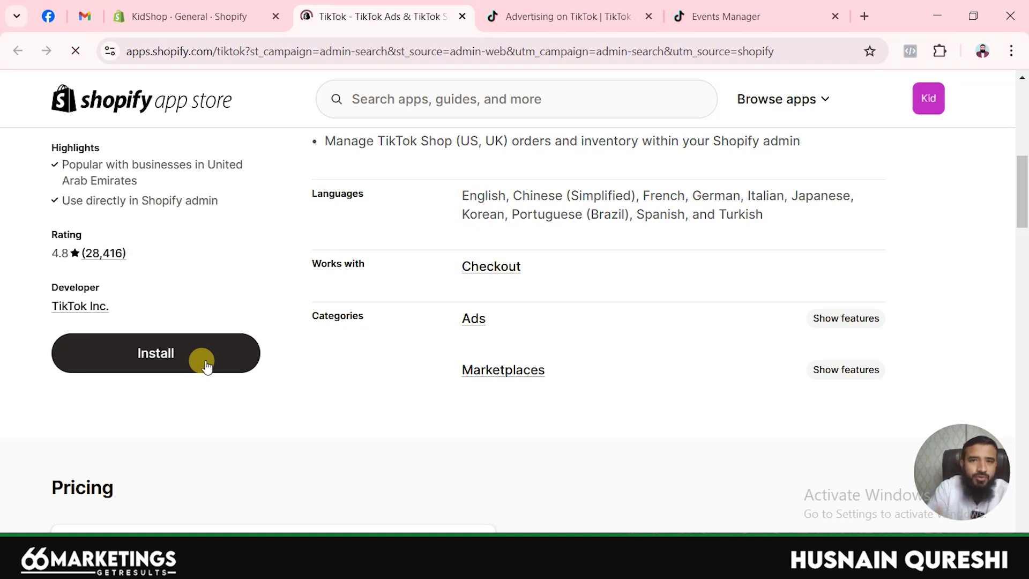
{"action": "left_click", "coordinate": [177, 352]}
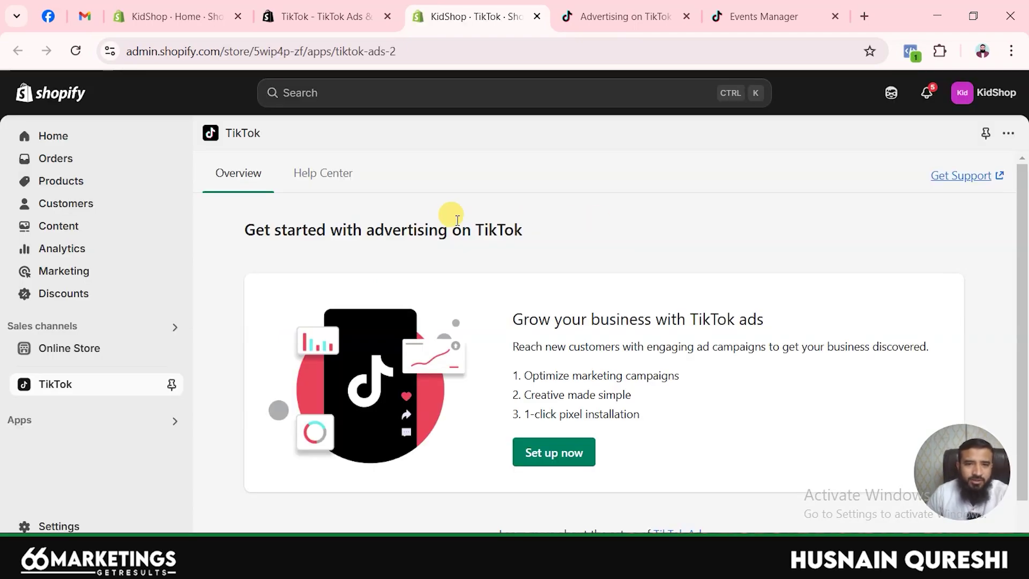
Step: Close the App Store listing and start the TikTok ads setup in the installed app
{"action": "scroll", "coordinate": [491, 248], "scroll_direction": "down", "scroll_amount": 1}
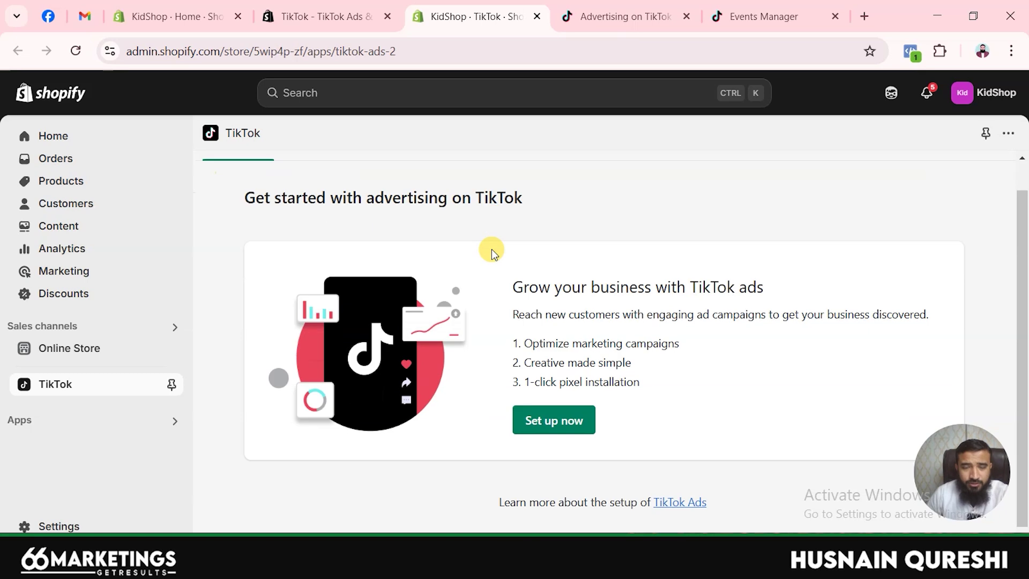
{"action": "scroll", "coordinate": [492, 250], "scroll_direction": "up", "scroll_amount": 1}
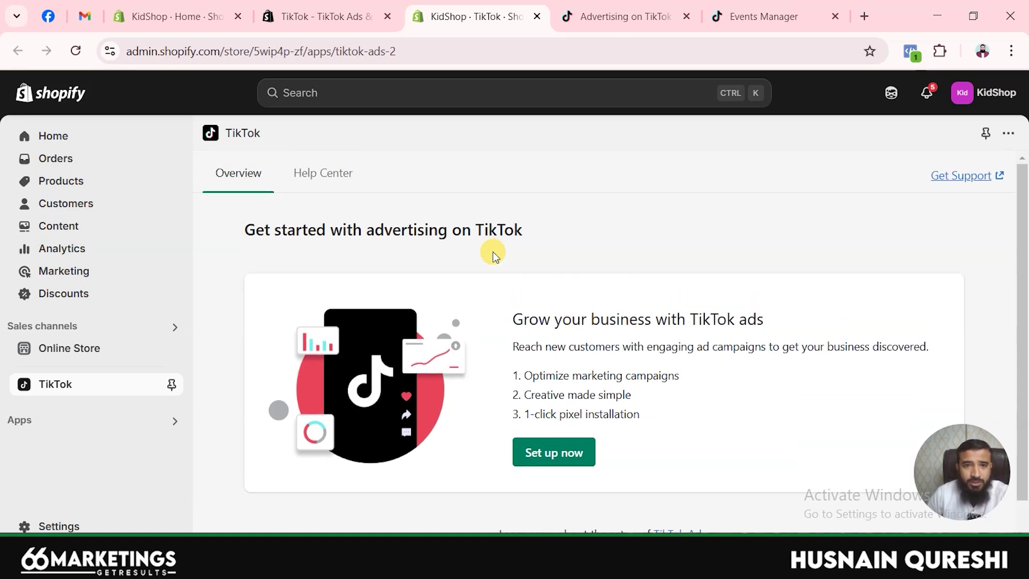
{"action": "left_click", "coordinate": [390, 20]}
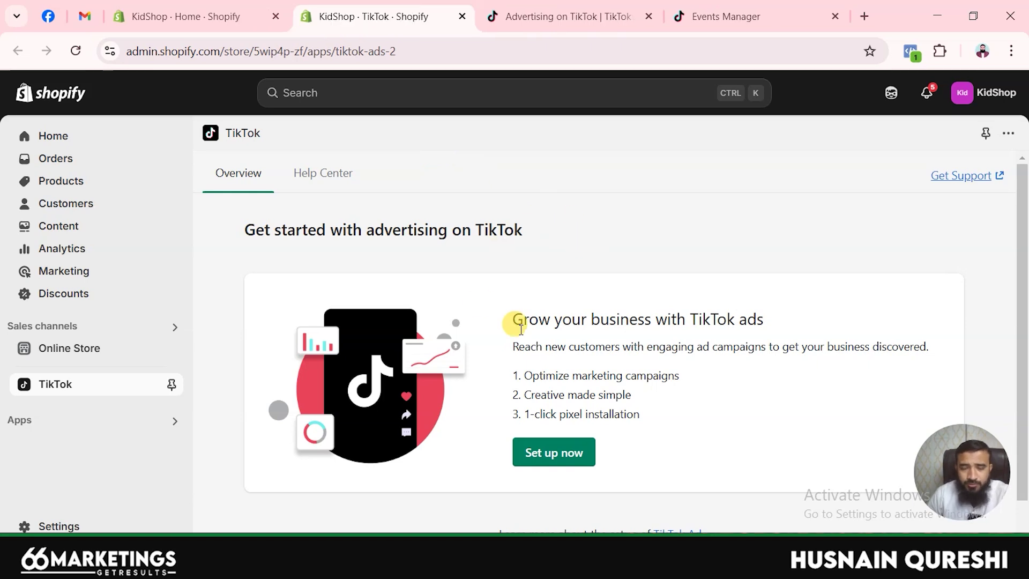
{"action": "left_click", "coordinate": [577, 456]}
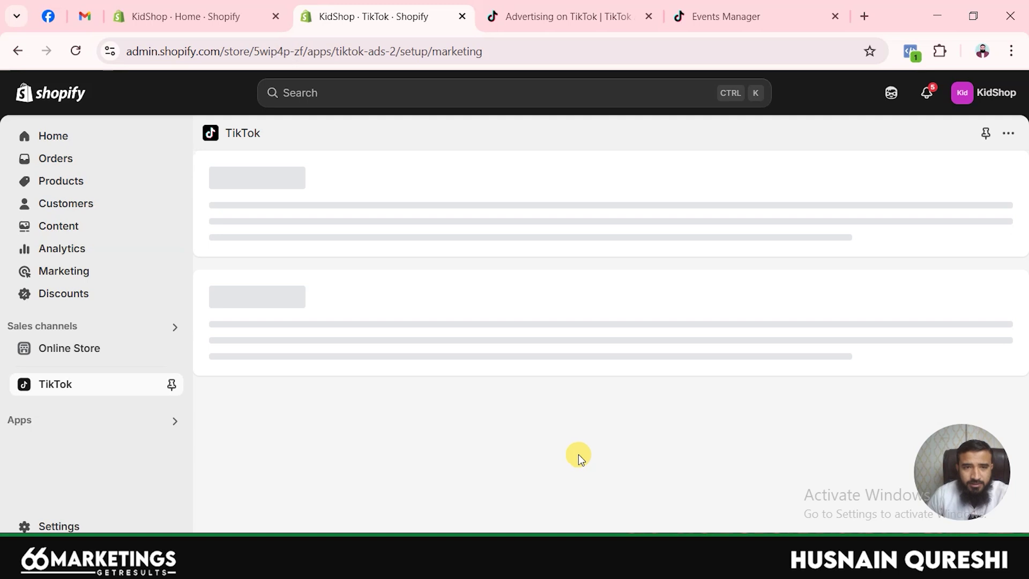
Step: Start connecting a TikTok For Business account in the marketing setup
{"action": "left_click", "coordinate": [568, 21]}
{"action": "left_click", "coordinate": [391, 14]}
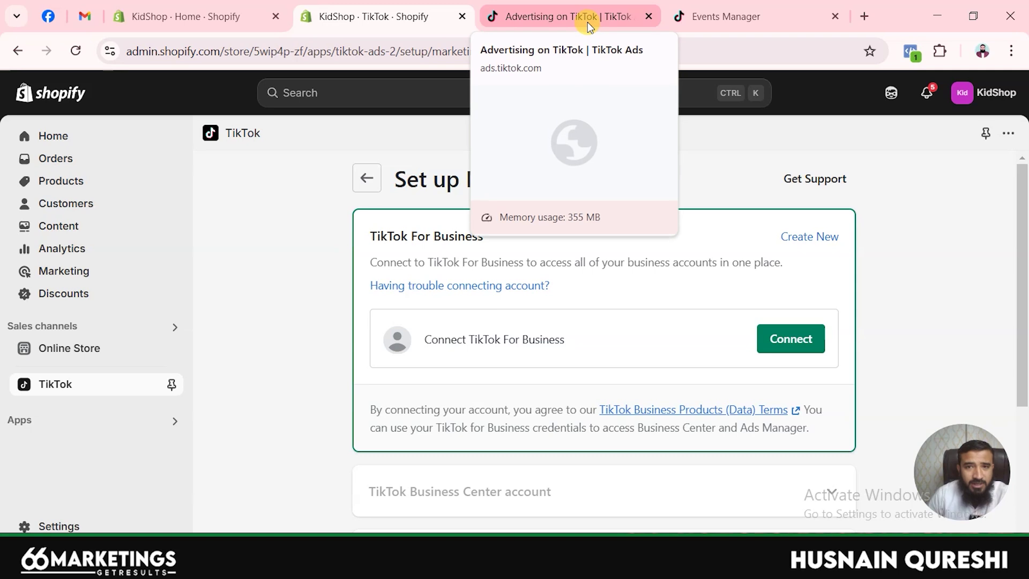
{"action": "left_click", "coordinate": [775, 339]}
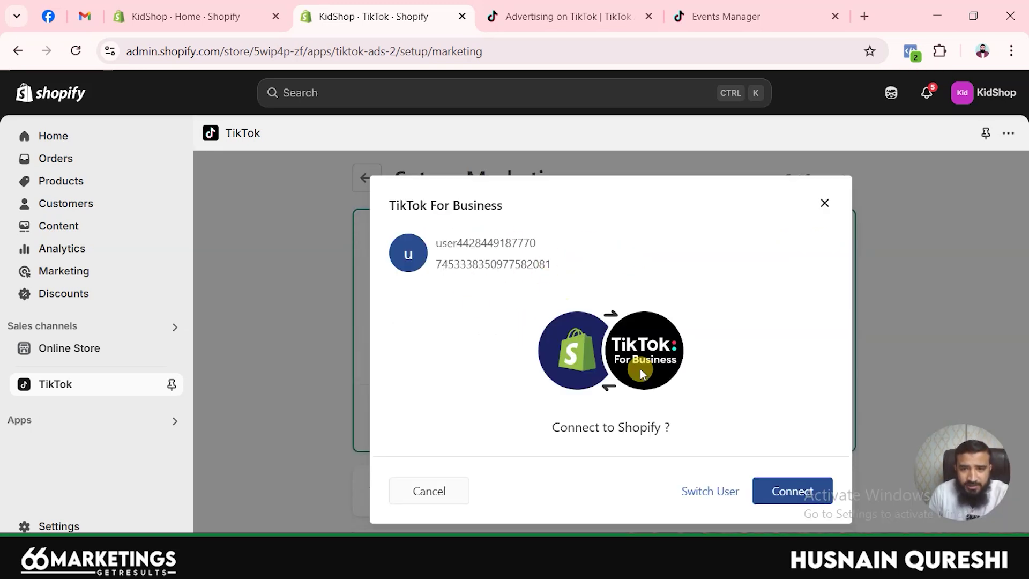
Step: Compare the TikTok For Business user offered for connection with the account signed in to TikTok Ads Manager
{"action": "left_click_drag", "start_coordinate": [444, 265], "coordinate": [558, 263]}
{"action": "left_click", "coordinate": [559, 263]}
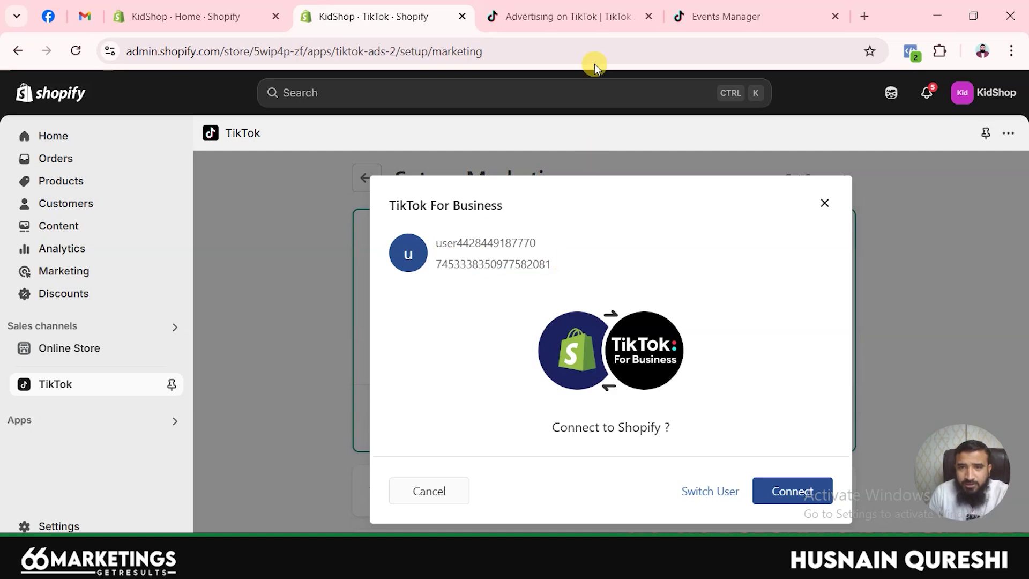
{"action": "left_click", "coordinate": [561, 18]}
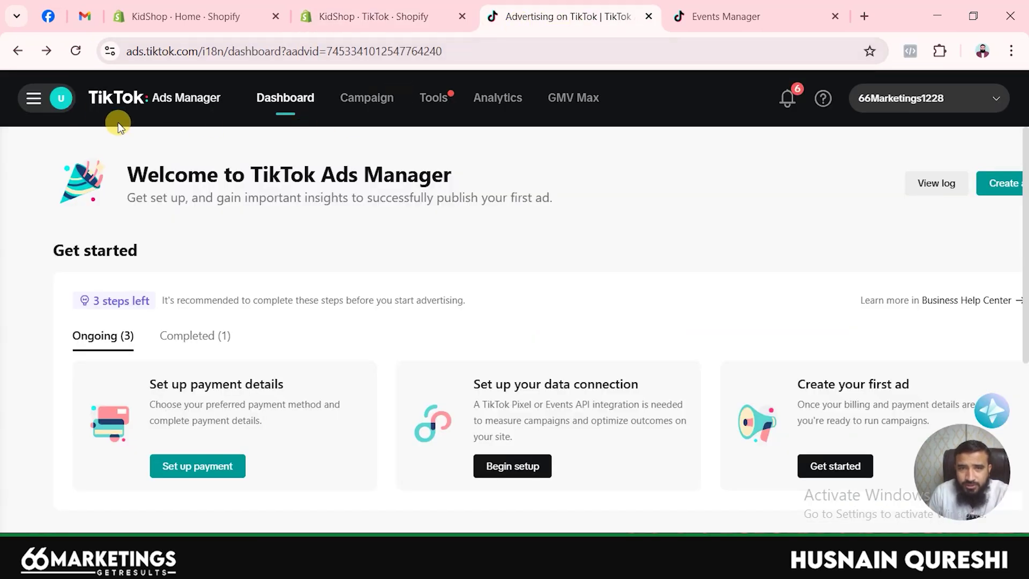
{"action": "left_click", "coordinate": [36, 99]}
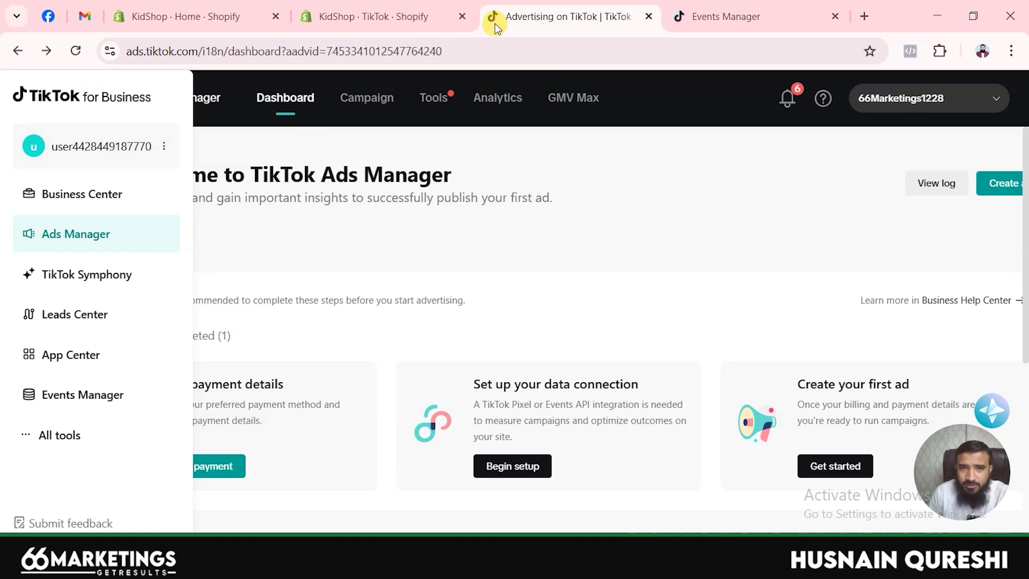
{"action": "left_click", "coordinate": [408, 20]}
{"action": "left_click_drag", "start_coordinate": [511, 244], "coordinate": [552, 243]}
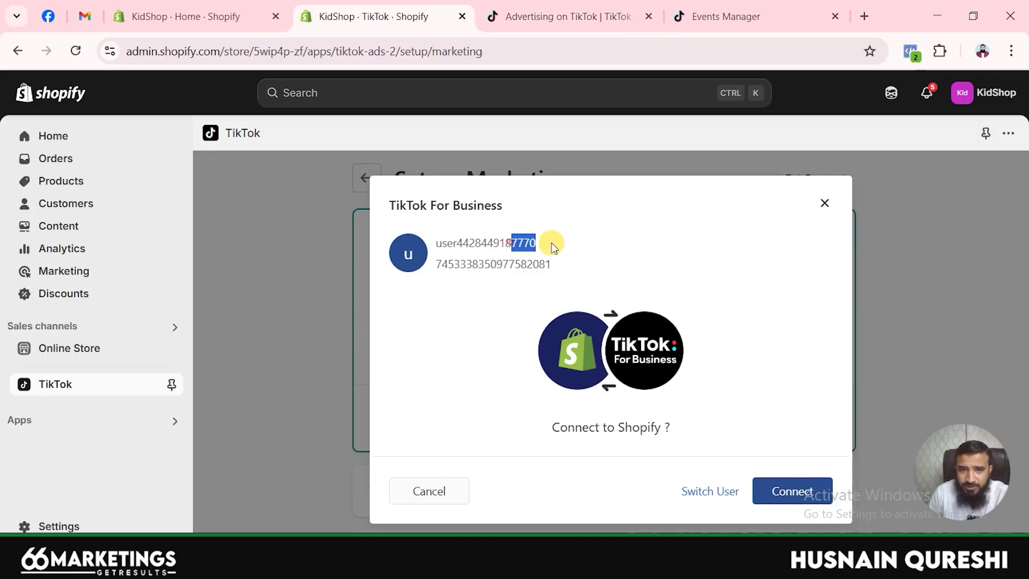
{"action": "left_click", "coordinate": [632, 262]}
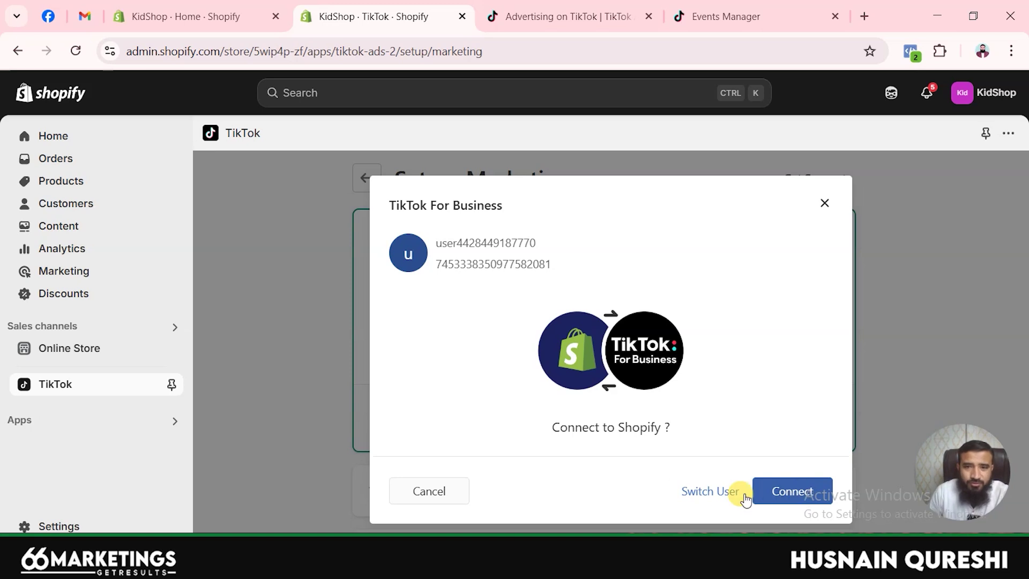
Step: Connect the offered TikTok For Business user to Shopify and check the linked TikTok Business Center account's details
{"action": "left_click", "coordinate": [803, 492]}
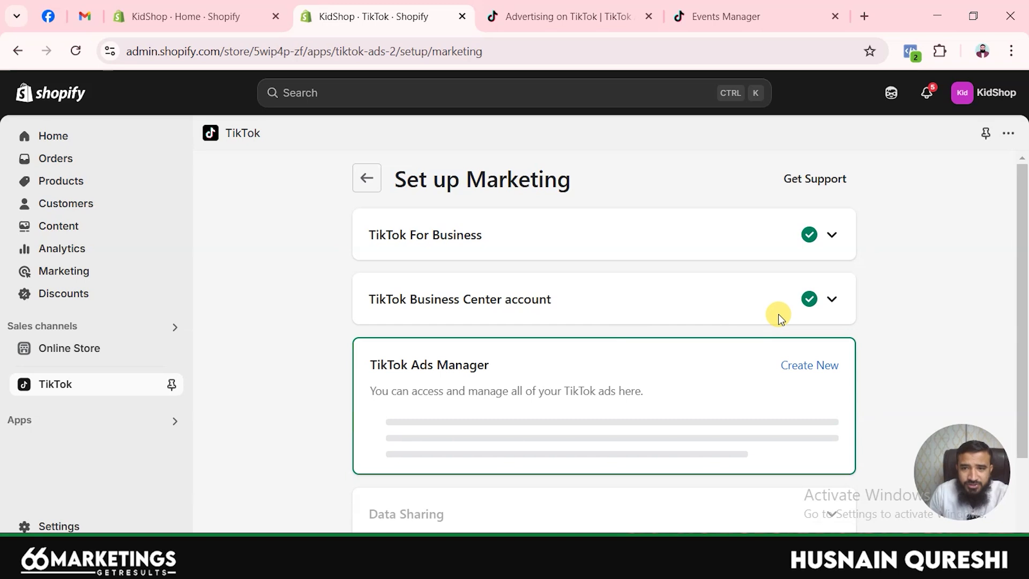
{"action": "left_click", "coordinate": [743, 320]}
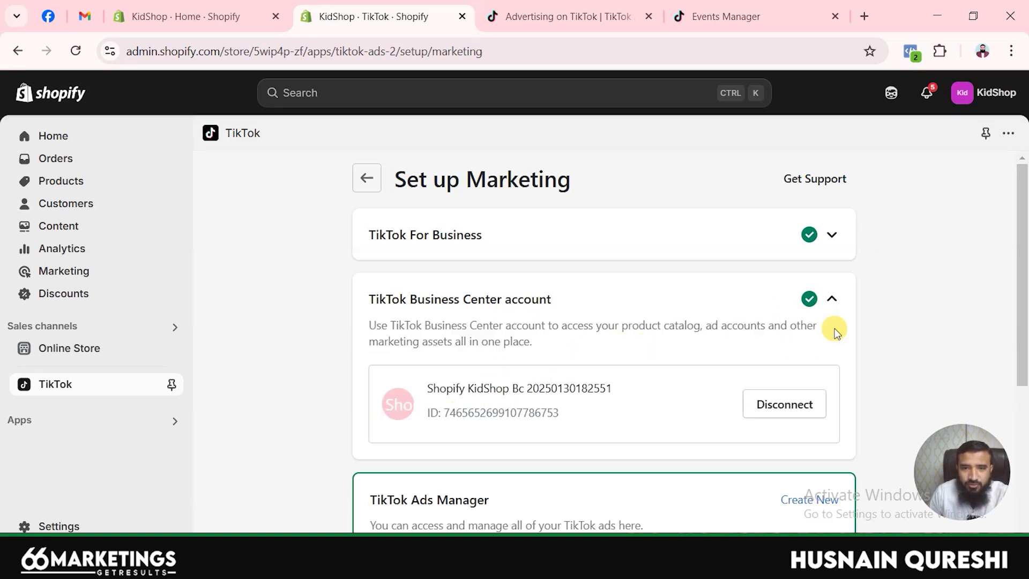
{"action": "left_click", "coordinate": [834, 300]}
{"action": "scroll", "coordinate": [860, 293], "scroll_direction": "down", "scroll_amount": 1}
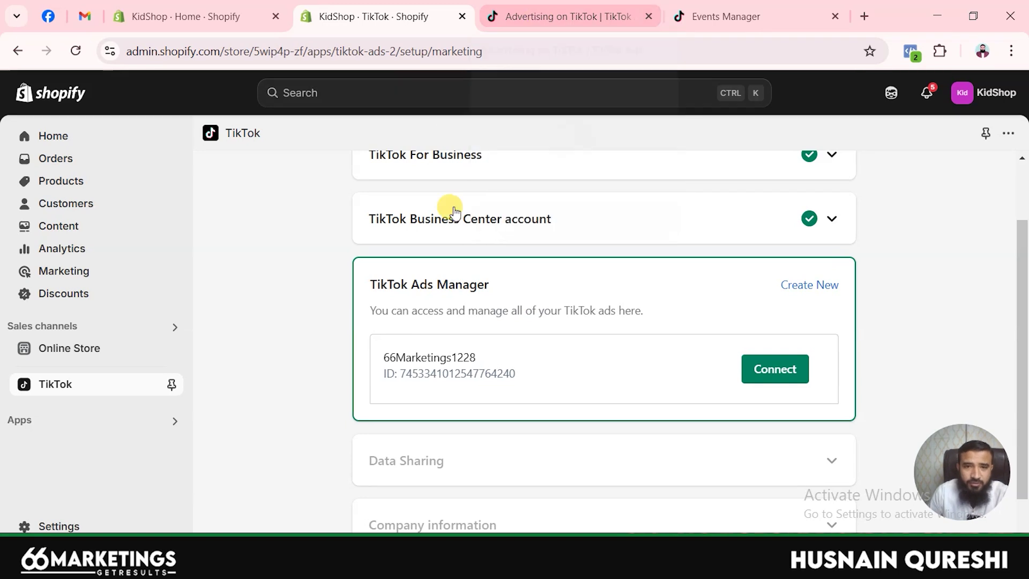
Step: Connect the offered TikTok Ads Manager account and review the Data Sharing levels and pixel section
{"action": "left_click", "coordinate": [772, 380]}
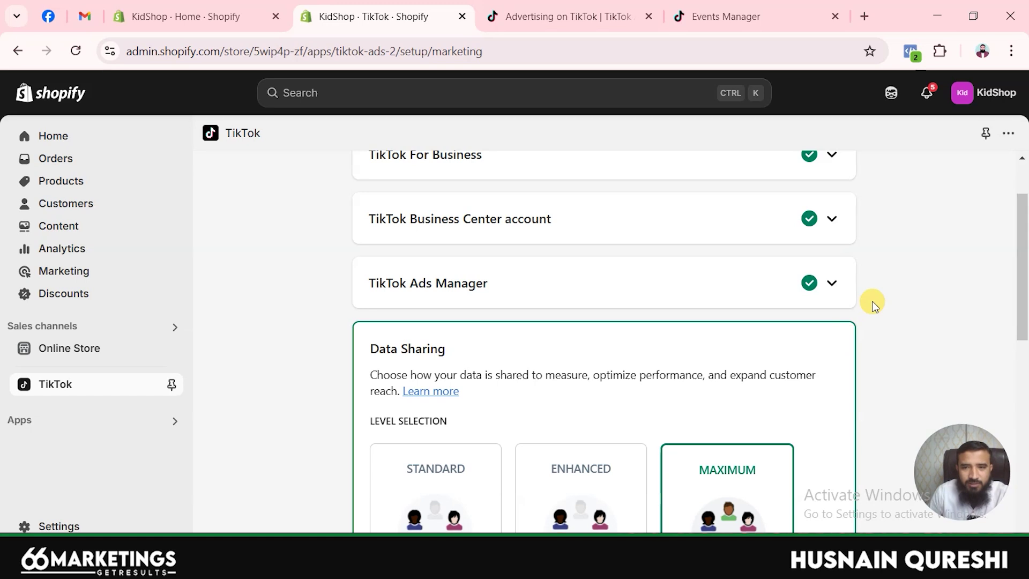
{"action": "scroll", "coordinate": [777, 354], "scroll_direction": "down", "scroll_amount": 1}
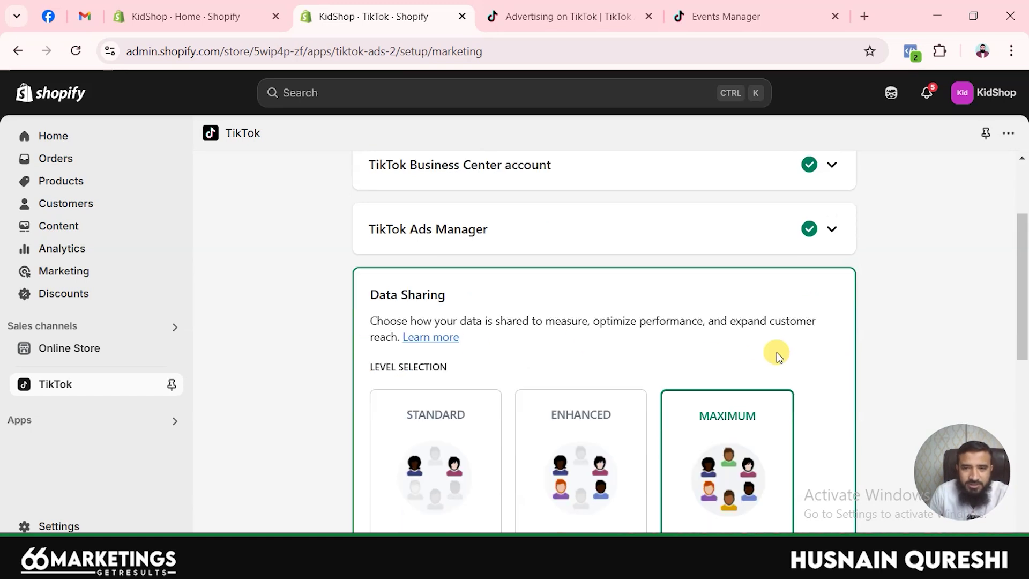
{"action": "scroll", "coordinate": [750, 343], "scroll_direction": "down", "scroll_amount": 3}
{"action": "scroll", "coordinate": [726, 327], "scroll_direction": "down", "scroll_amount": 3}
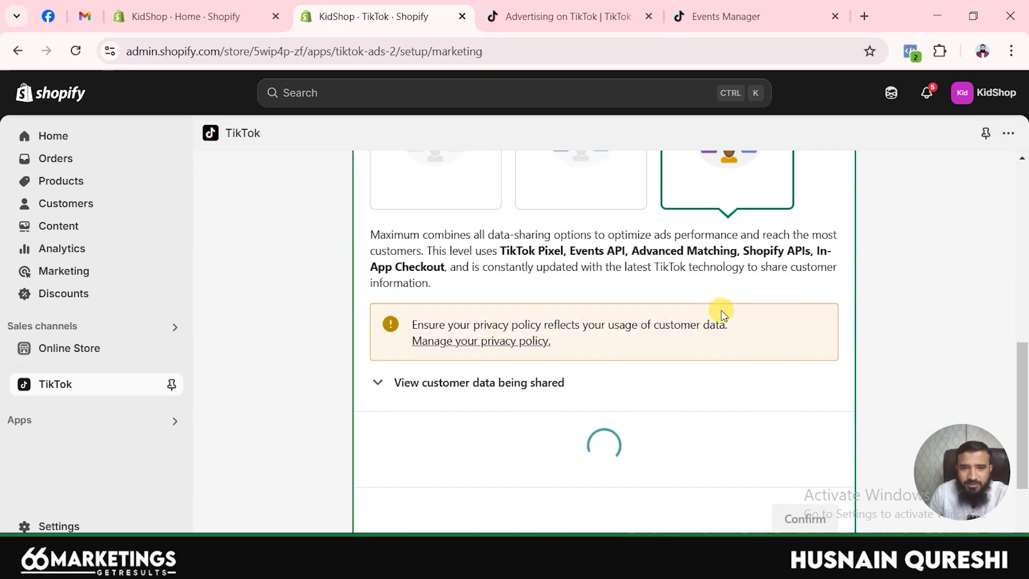
{"action": "scroll", "coordinate": [616, 289], "scroll_direction": "up", "scroll_amount": 1}
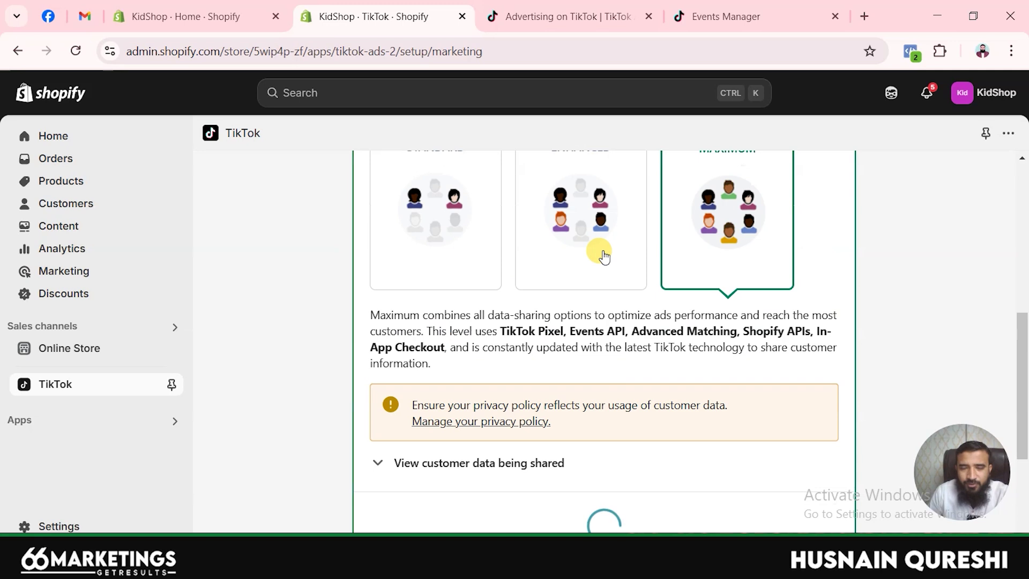
{"action": "scroll", "coordinate": [745, 284], "scroll_direction": "up", "scroll_amount": 1}
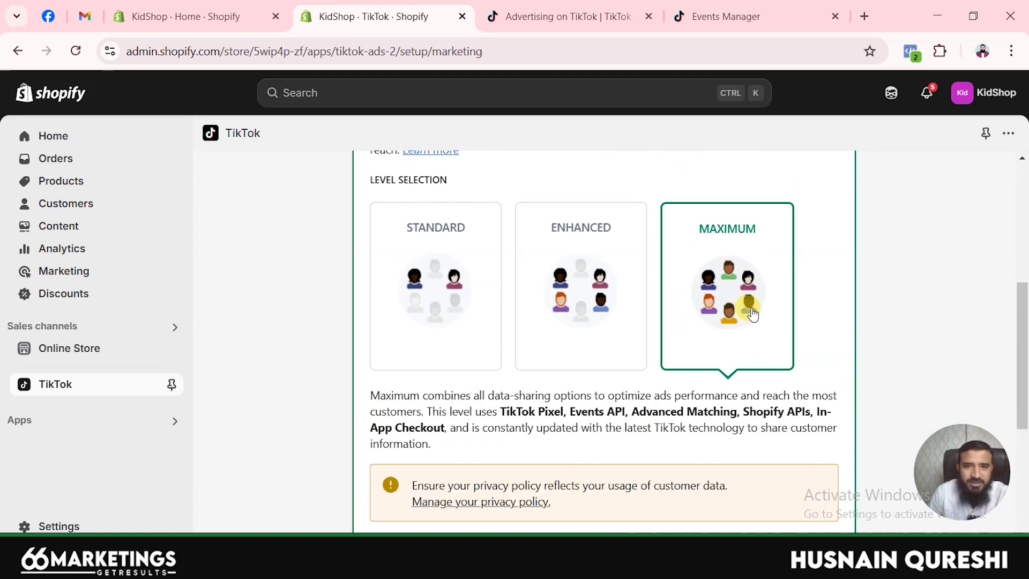
{"action": "scroll", "coordinate": [752, 315], "scroll_direction": "up", "scroll_amount": 2}
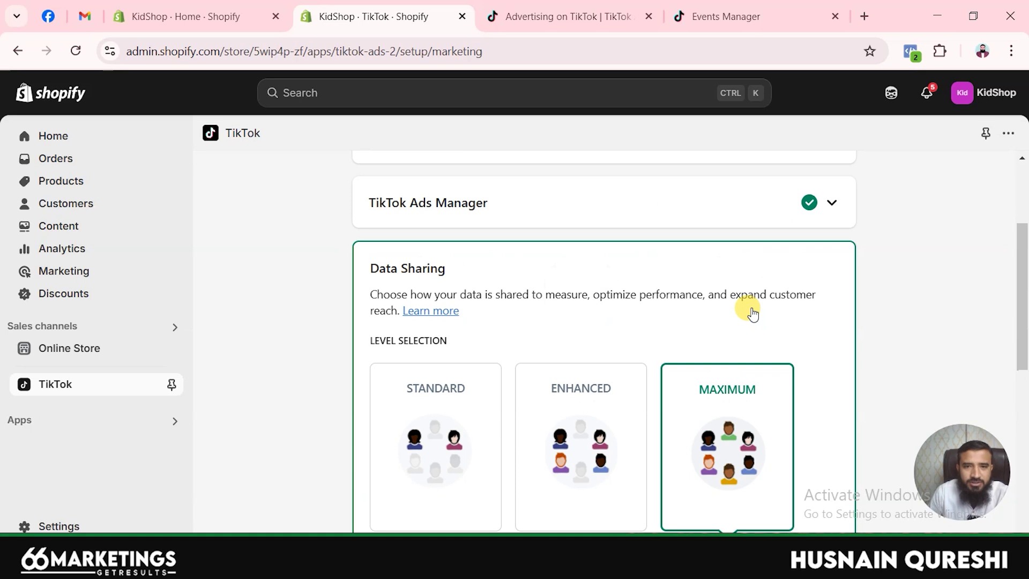
{"action": "scroll", "coordinate": [751, 309], "scroll_direction": "down", "scroll_amount": 4}
{"action": "scroll", "coordinate": [750, 276], "scroll_direction": "down", "scroll_amount": 1}
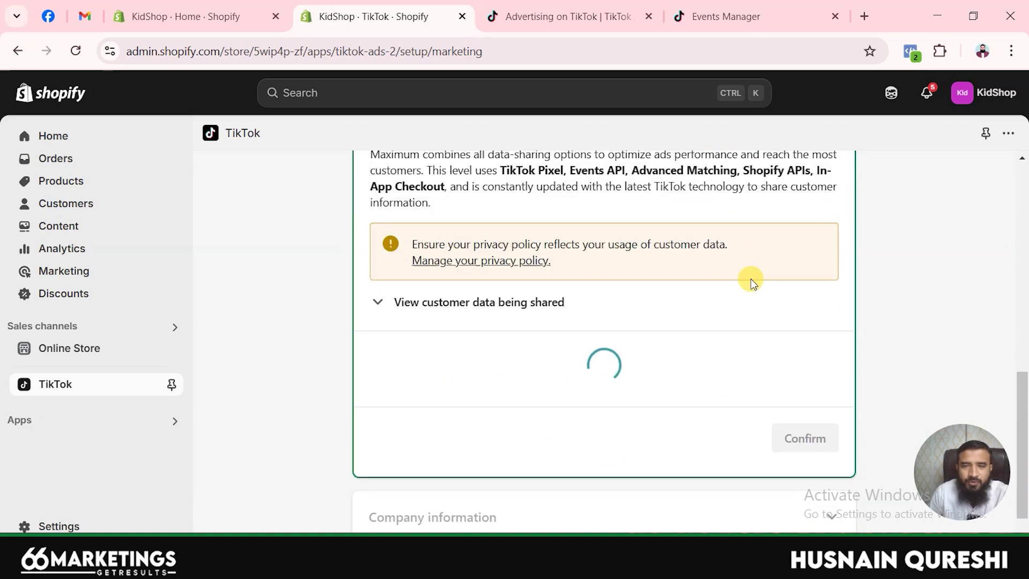
{"action": "scroll", "coordinate": [749, 273], "scroll_direction": "up", "scroll_amount": 2}
{"action": "scroll", "coordinate": [639, 362], "scroll_direction": "down", "scroll_amount": 2}
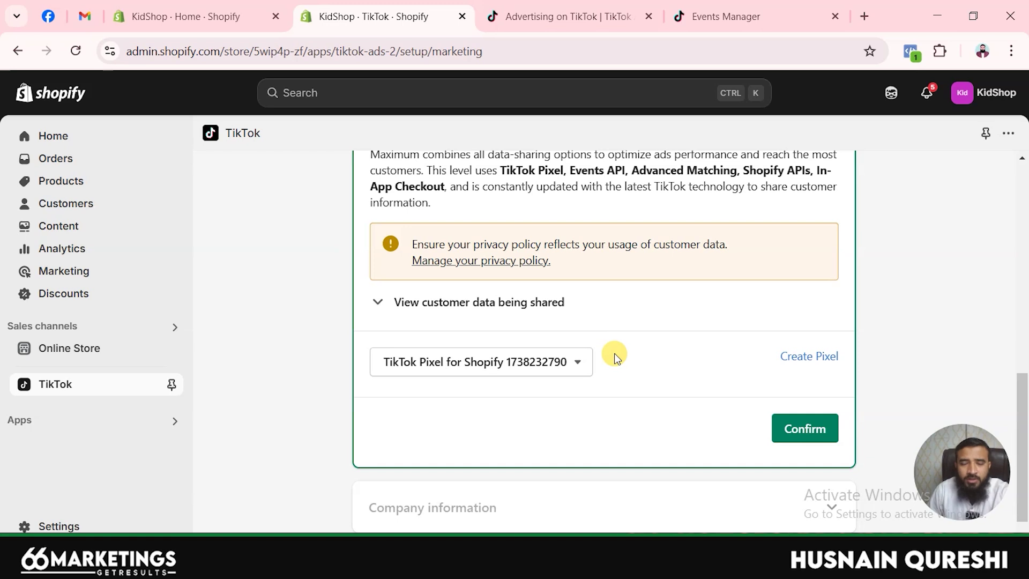
{"action": "scroll", "coordinate": [613, 354], "scroll_direction": "up", "scroll_amount": 3}
{"action": "scroll", "coordinate": [552, 390], "scroll_direction": "down", "scroll_amount": 4}
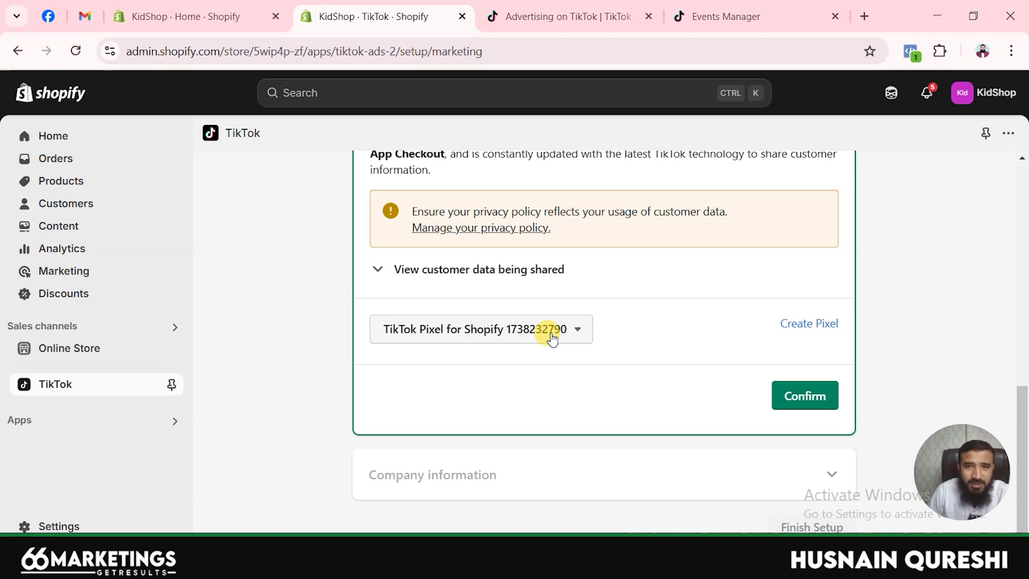
Step: Check the pixel chosen for data sharing and confirm Data Sharing at the Maximum level with it
{"action": "left_click", "coordinate": [588, 337]}
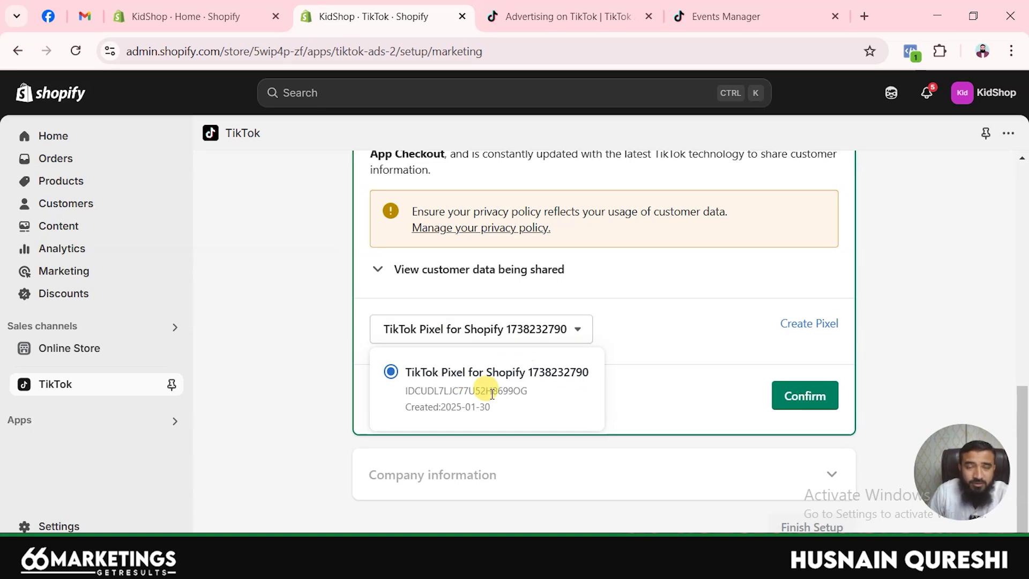
{"action": "left_click", "coordinate": [639, 327]}
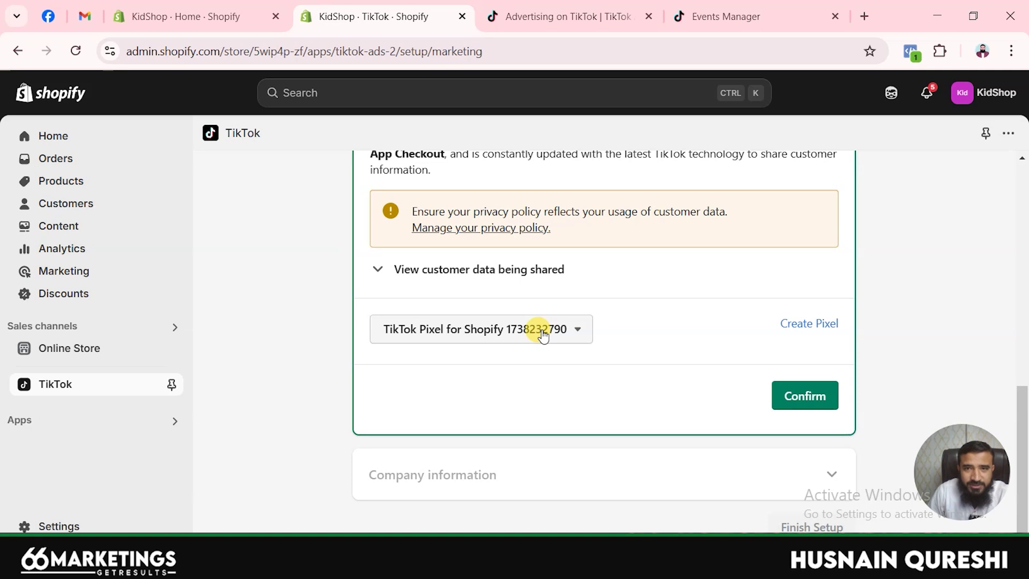
{"action": "left_click", "coordinate": [794, 397]}
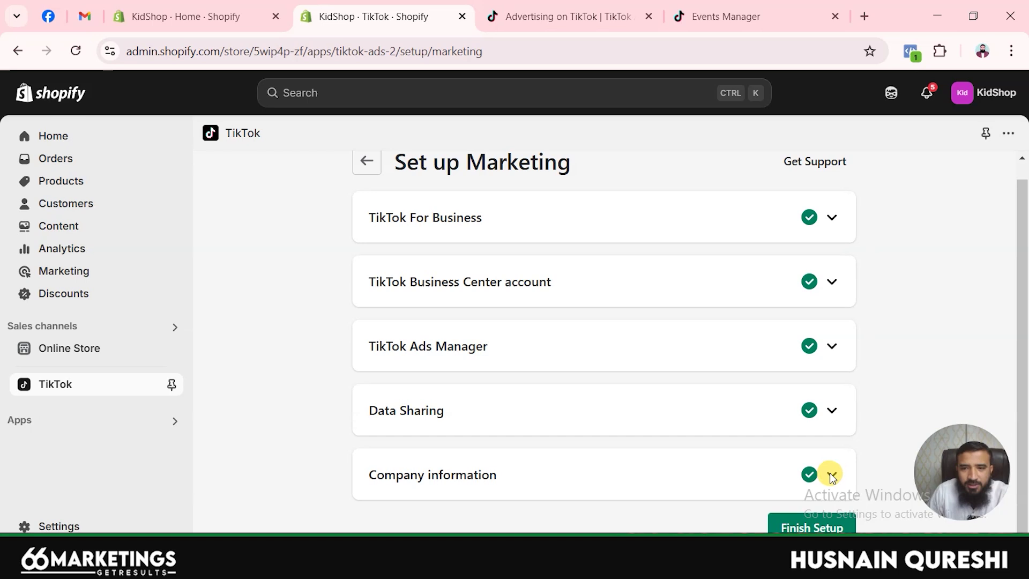
Step: Check the company information section and finish the TikTok marketing setup
{"action": "left_click", "coordinate": [658, 474]}
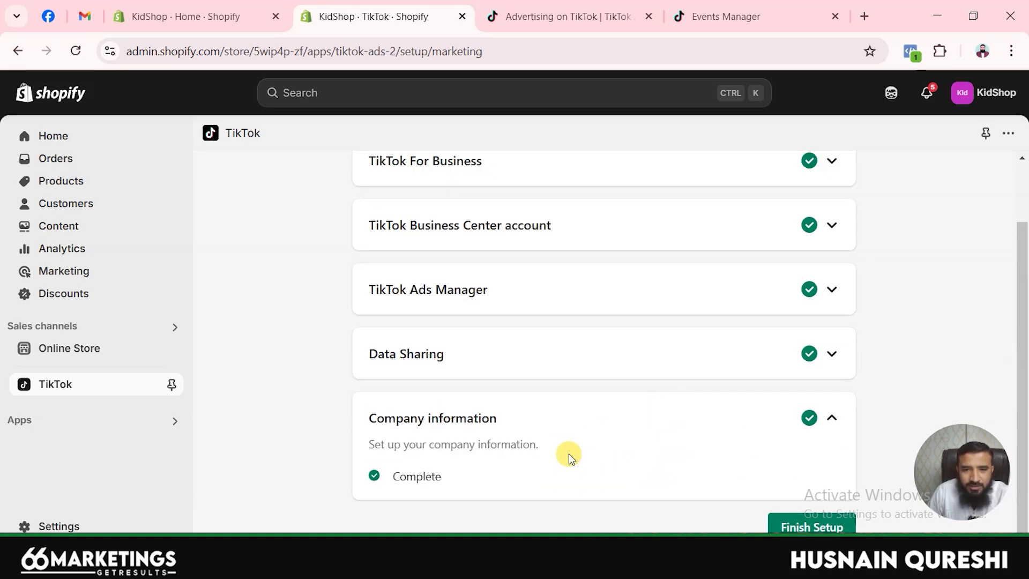
{"action": "left_click", "coordinate": [831, 419]}
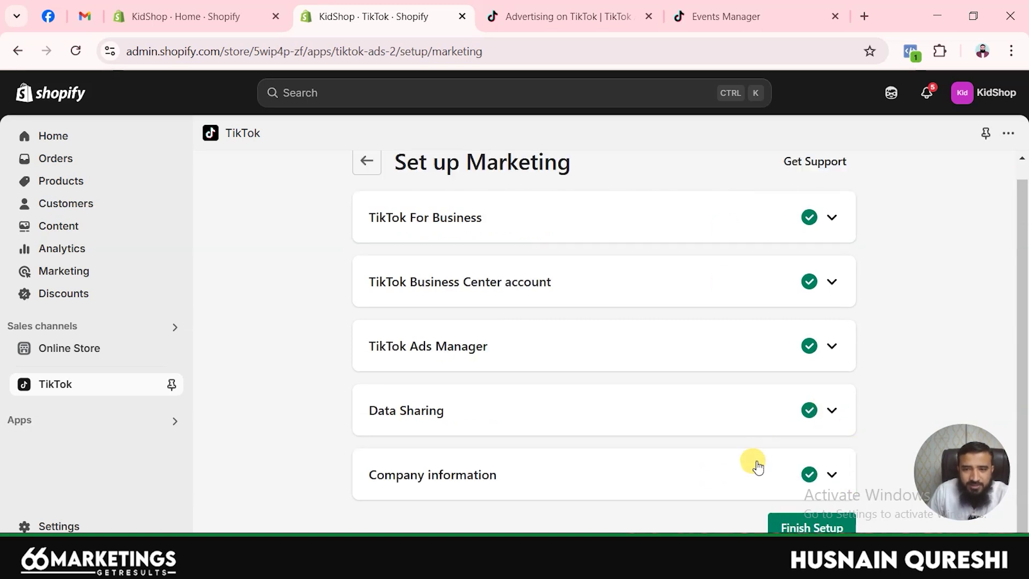
{"action": "left_click", "coordinate": [818, 528]}
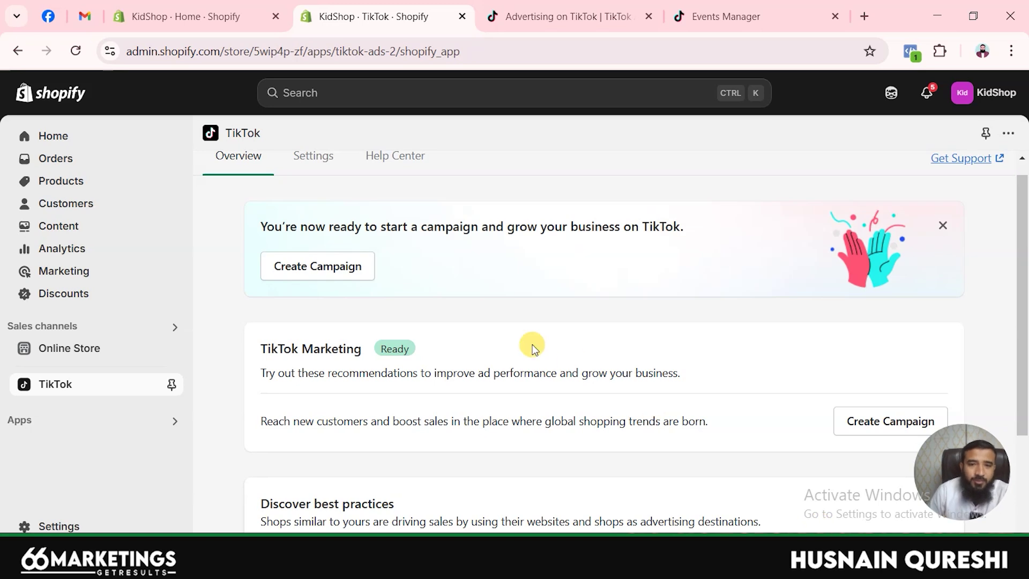
Step: Look over the TikTok app's overview and open its marketing settings
{"action": "scroll", "coordinate": [483, 332], "scroll_direction": "down", "scroll_amount": 3}
{"action": "scroll", "coordinate": [407, 320], "scroll_direction": "up", "scroll_amount": 6}
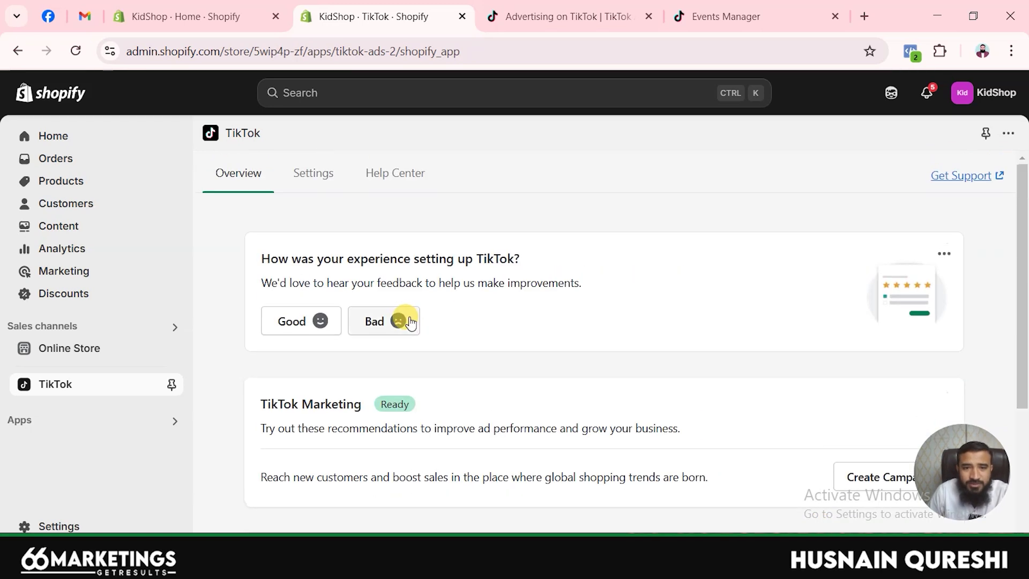
{"action": "left_click", "coordinate": [314, 182]}
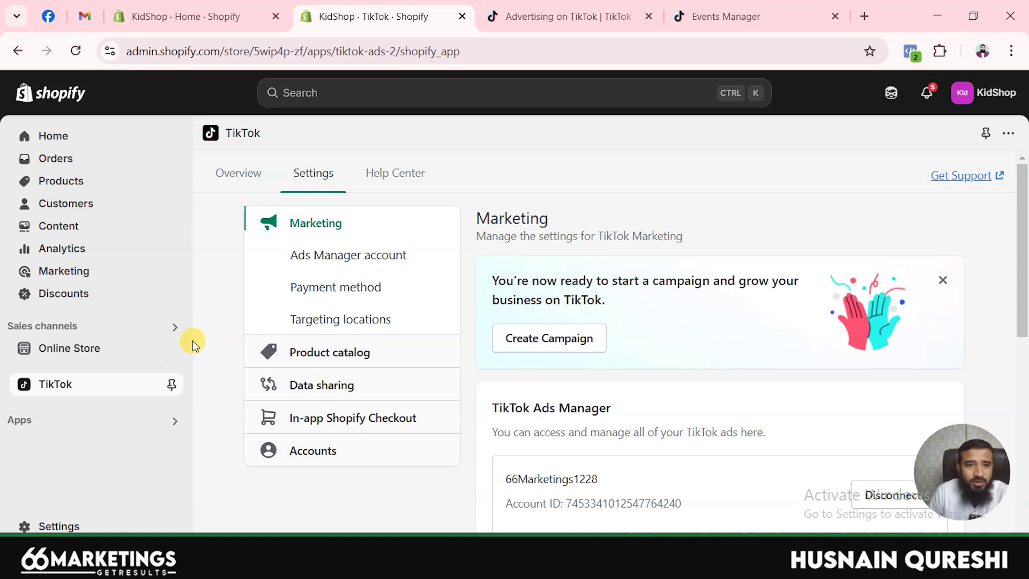
Step: Open the KidShop online storefront and check it with the TikTok Pixel Helper extension
{"action": "left_click", "coordinate": [174, 348]}
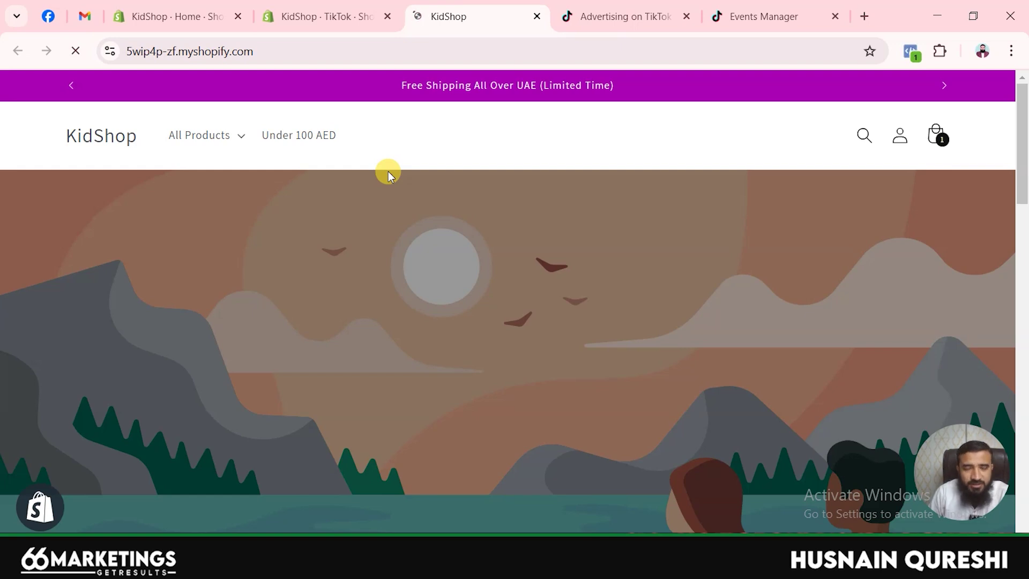
{"action": "left_click", "coordinate": [936, 55]}
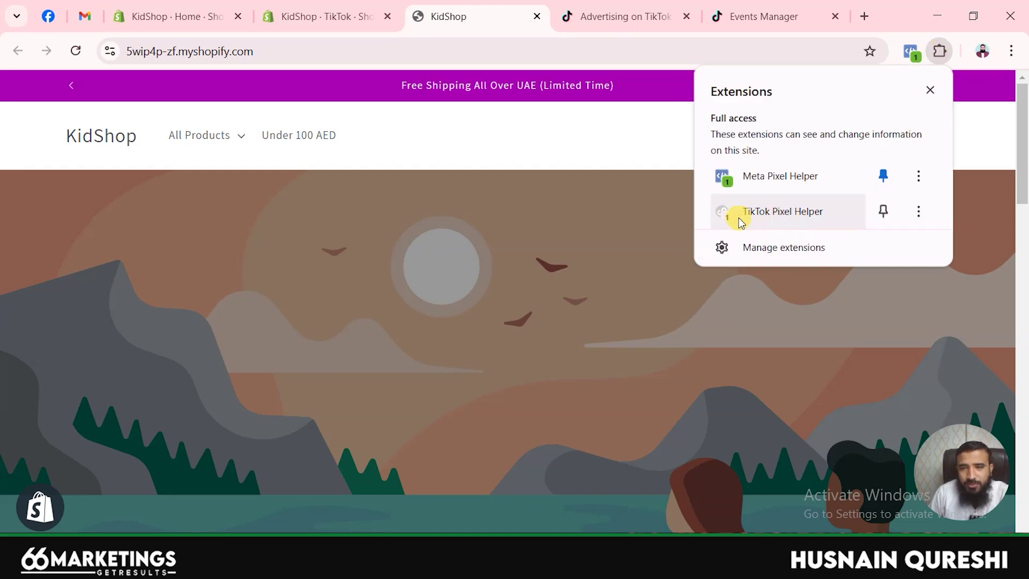
{"action": "left_click", "coordinate": [770, 219]}
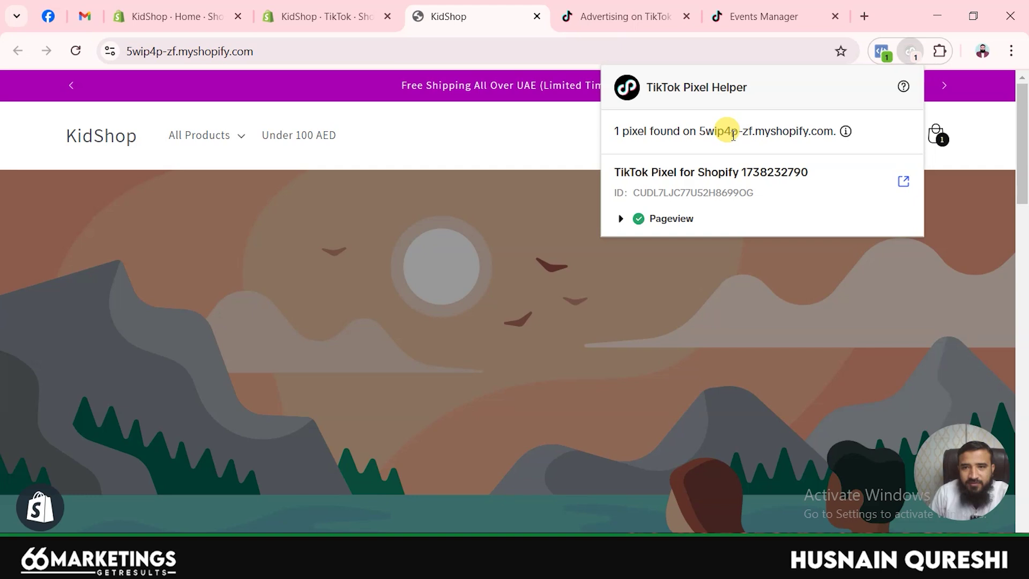
Step: Examine the detected pixel's name and its Pageview event details, and close the Pixel Helper
{"action": "mouse_move", "coordinate": [650, 192]}
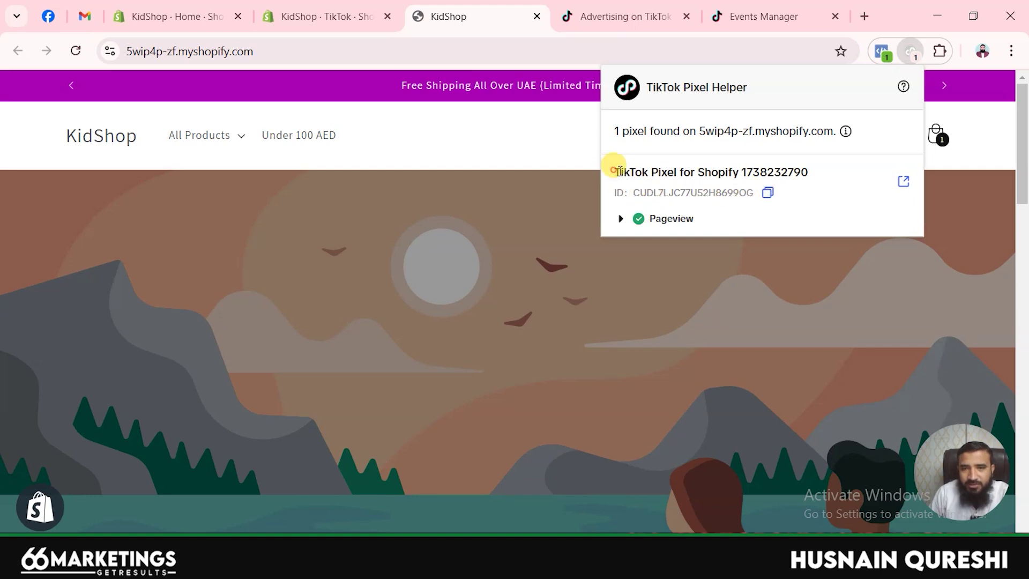
{"action": "left_click_drag", "start_coordinate": [615, 172], "coordinate": [826, 172]}
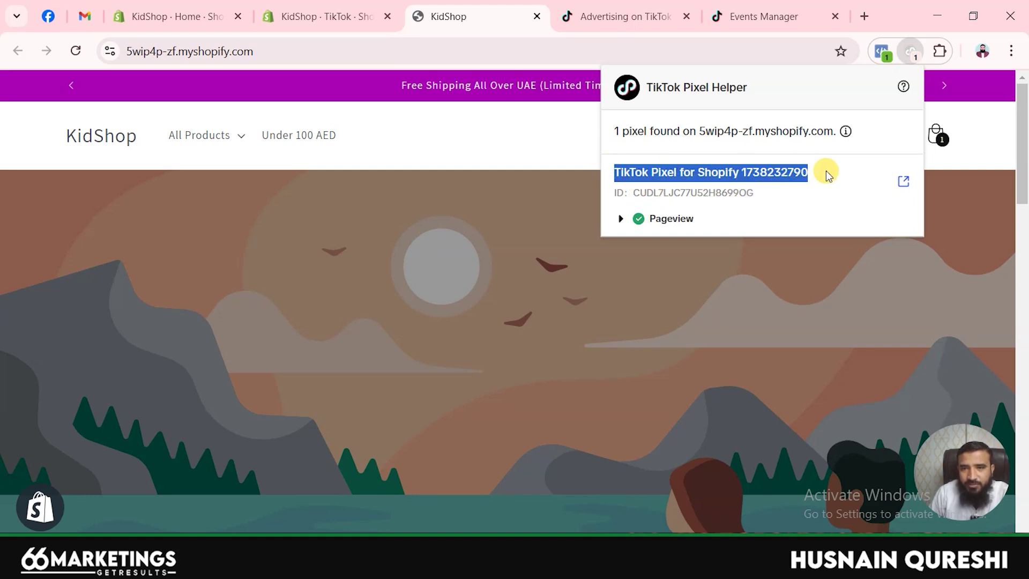
{"action": "left_click", "coordinate": [621, 218]}
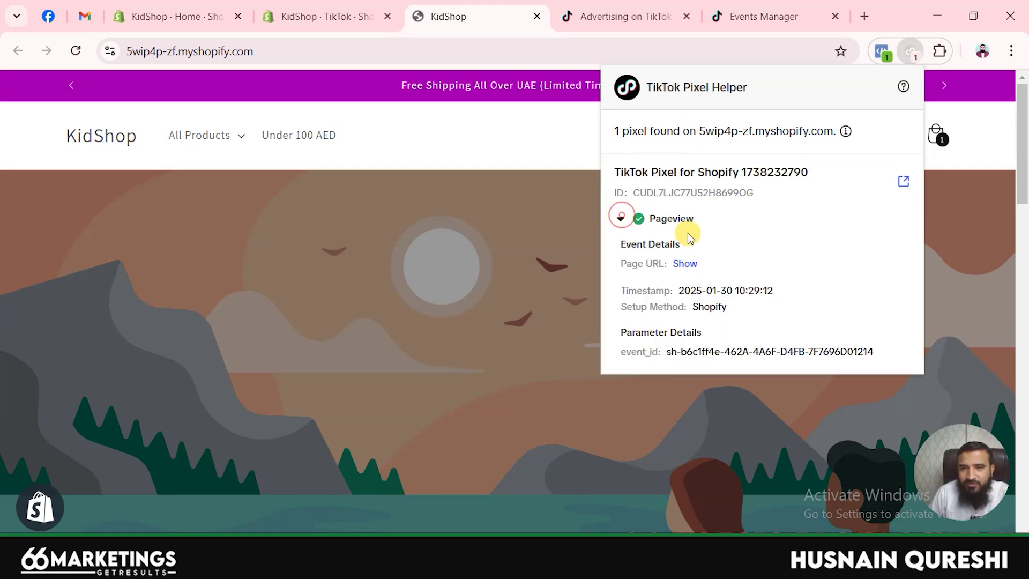
{"action": "left_click", "coordinate": [620, 219]}
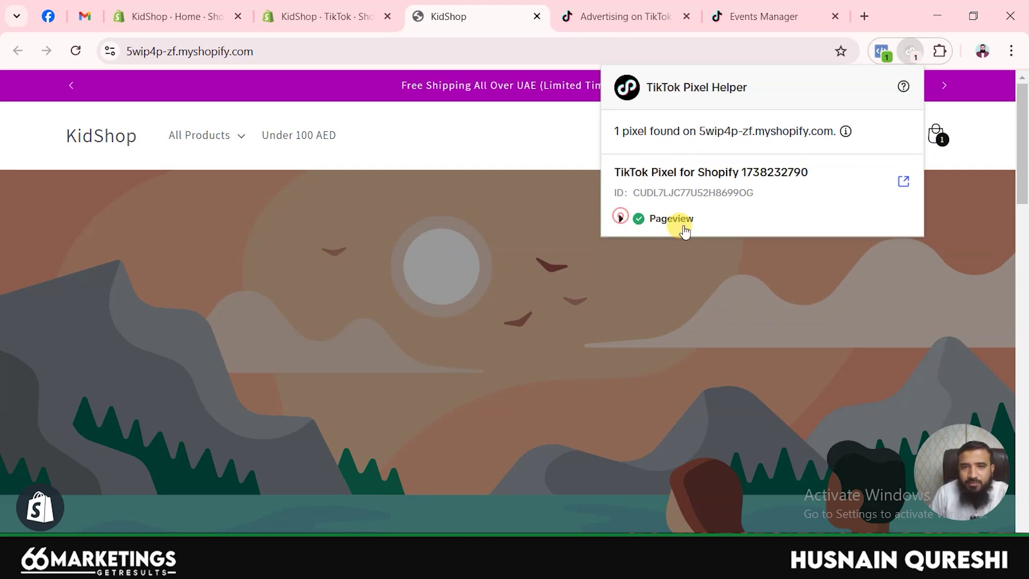
{"action": "left_click", "coordinate": [551, 194]}
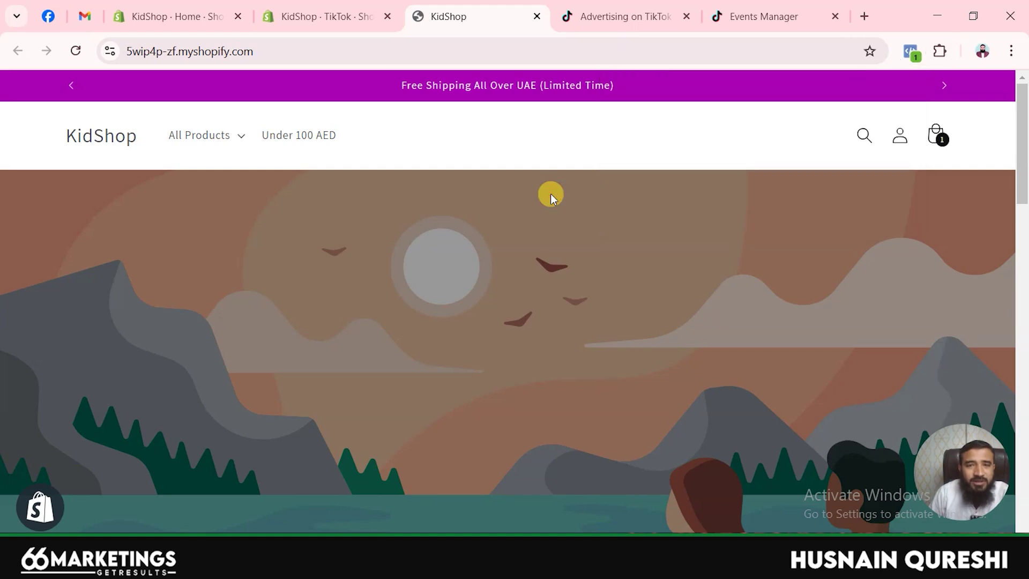
Step: Switch from Shopify to TikTok Ads Manager and view the data sources in Events Manager
{"action": "left_click", "coordinate": [328, 9]}
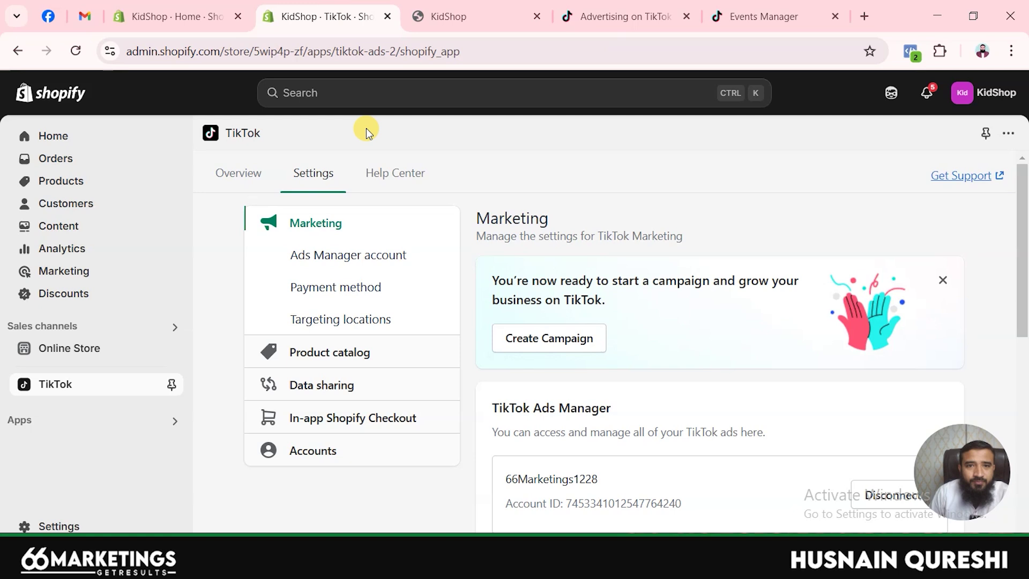
{"action": "left_click", "coordinate": [185, 6]}
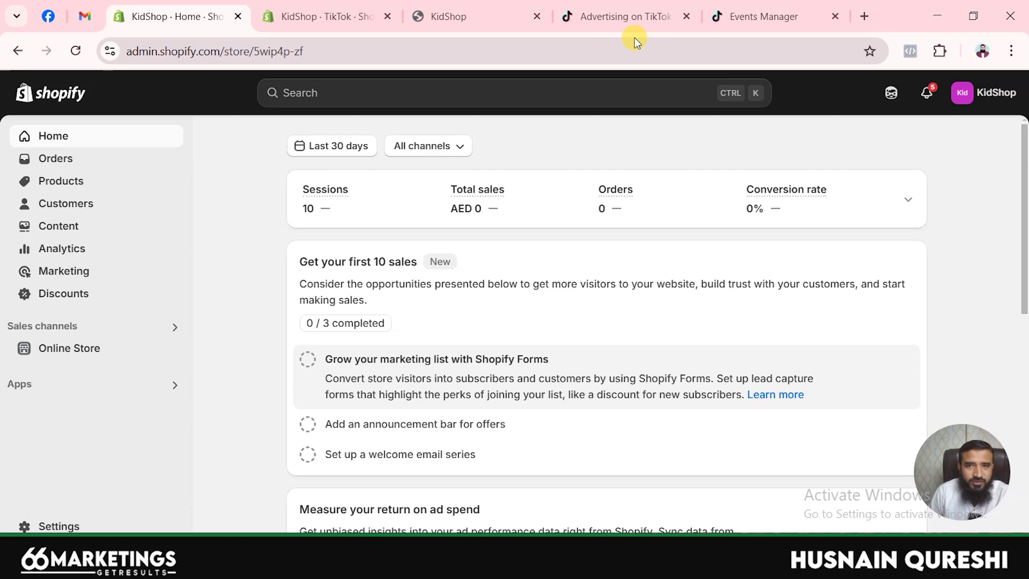
{"action": "left_click", "coordinate": [626, 17]}
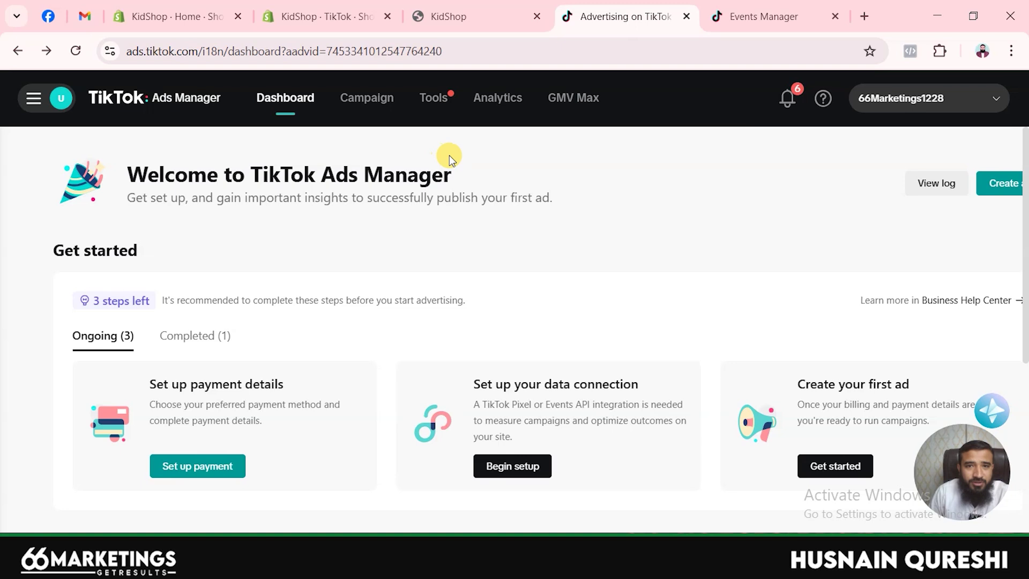
{"action": "mouse_move", "coordinate": [444, 109]}
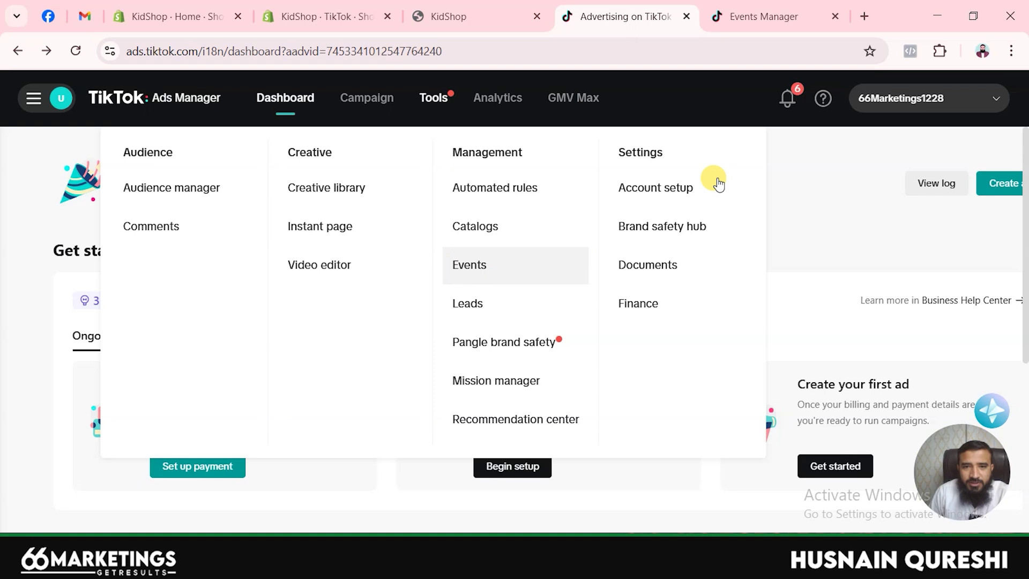
{"action": "left_click", "coordinate": [762, 23]}
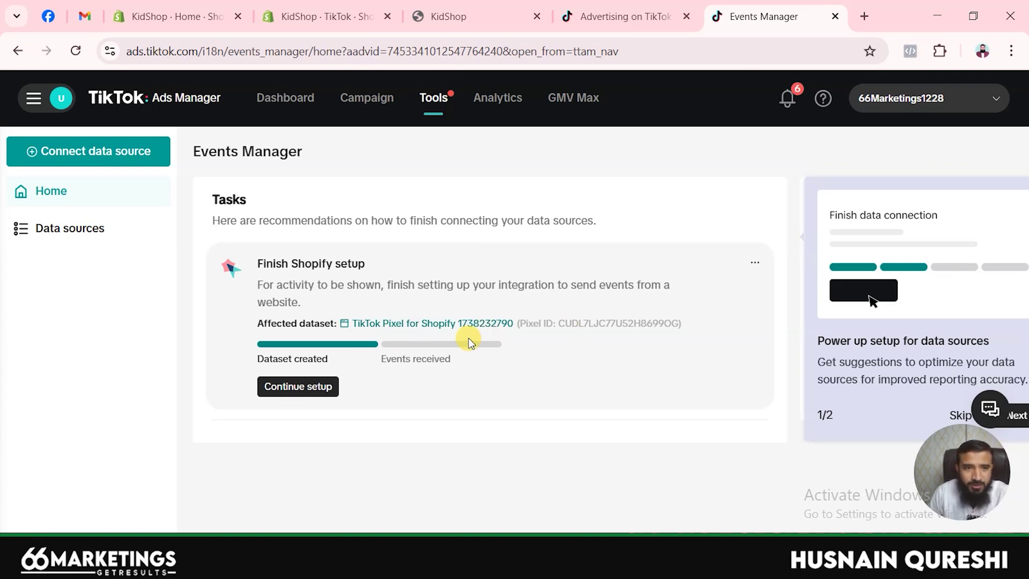
{"action": "left_click", "coordinate": [74, 228]}
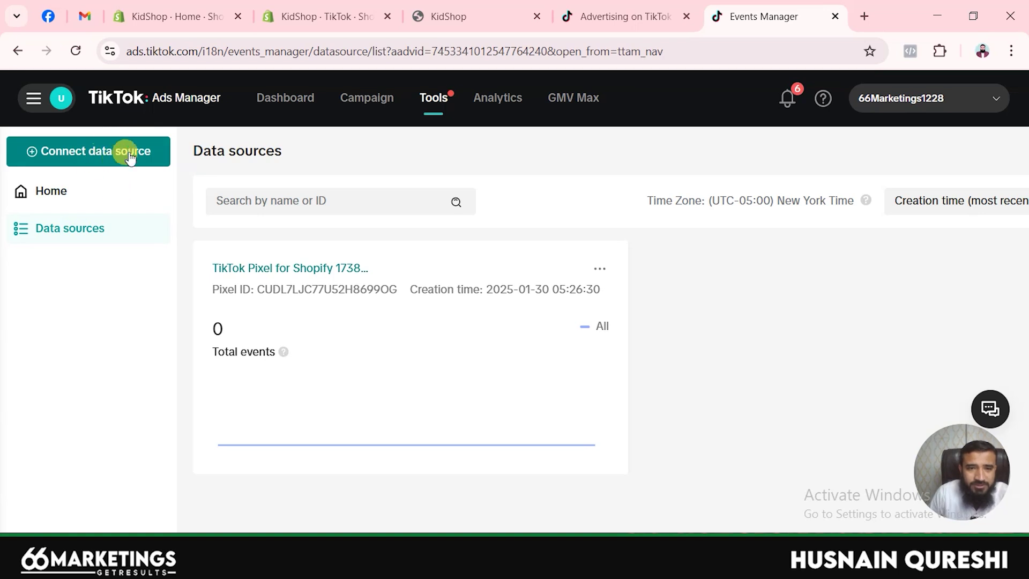
Step: Start connecting a new data source in Events Manager and choose Web as its type
{"action": "left_click", "coordinate": [112, 146]}
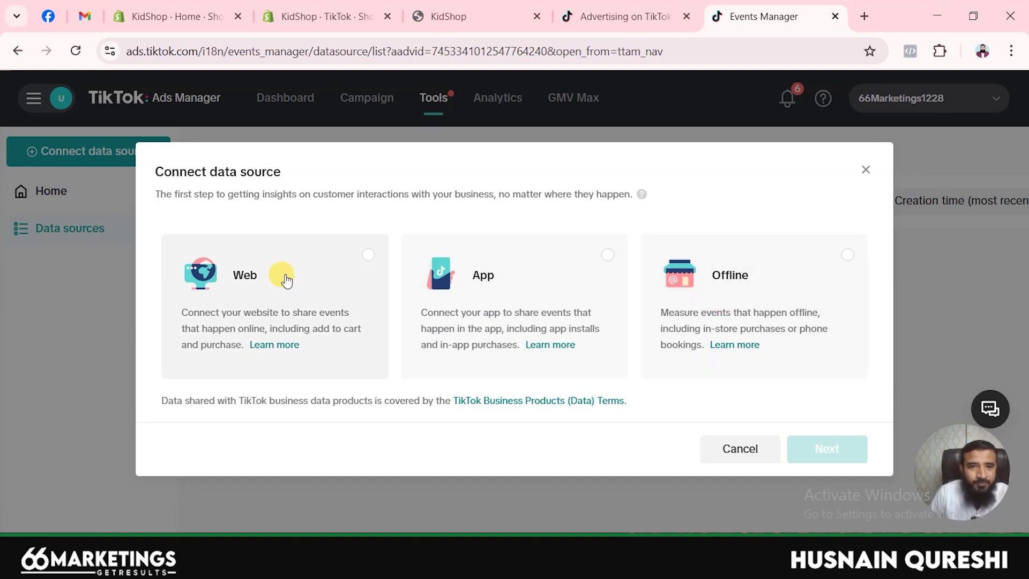
{"action": "left_click", "coordinate": [287, 279]}
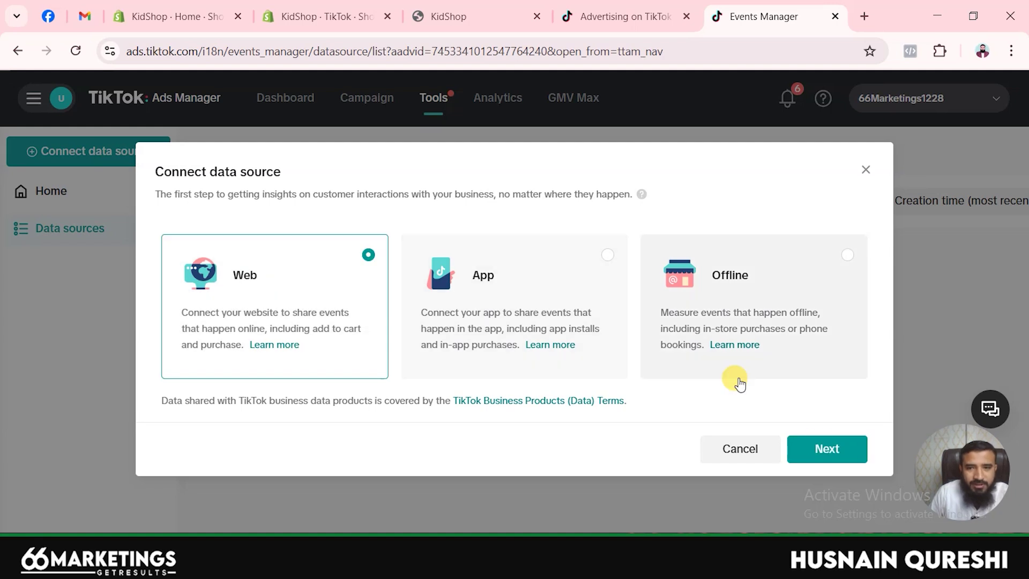
{"action": "left_click", "coordinate": [824, 449]}
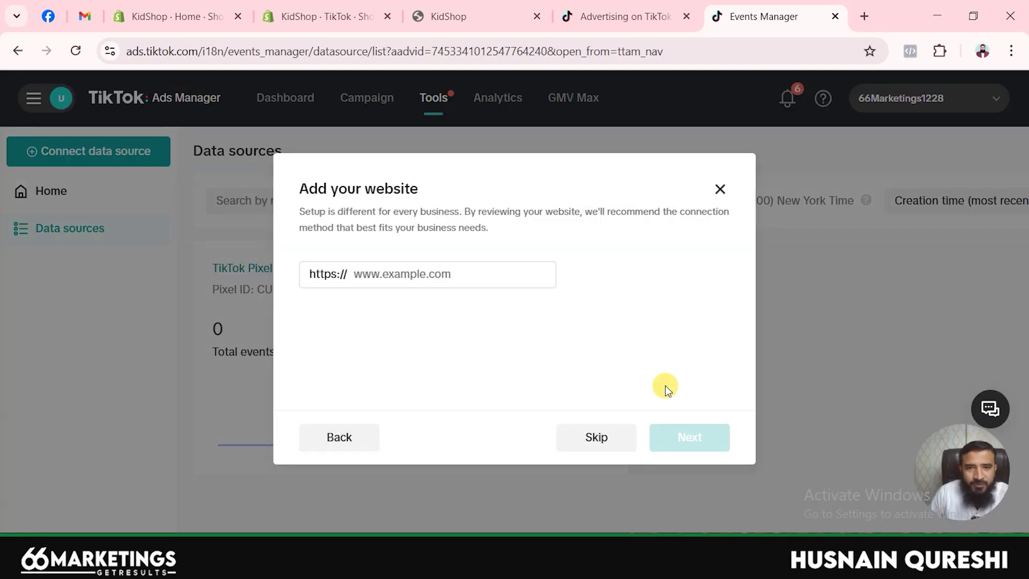
Step: Add the KidShop storefront address 5wip4p-zf.myshopify.com/ as the data source's website and continue
{"action": "left_click", "coordinate": [436, 275]}
{"action": "left_click", "coordinate": [435, 275]}
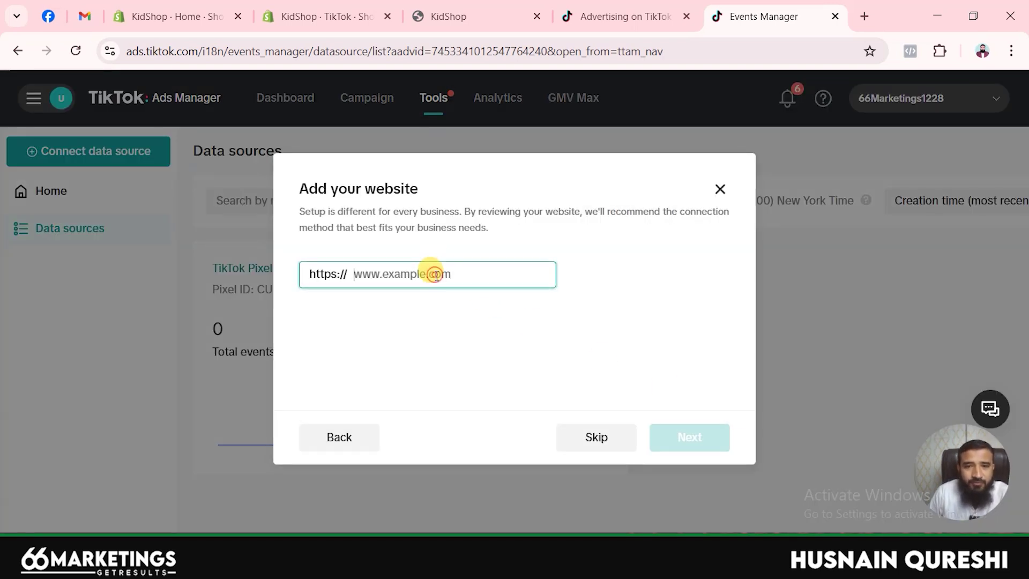
{"action": "left_click", "coordinate": [459, 20]}
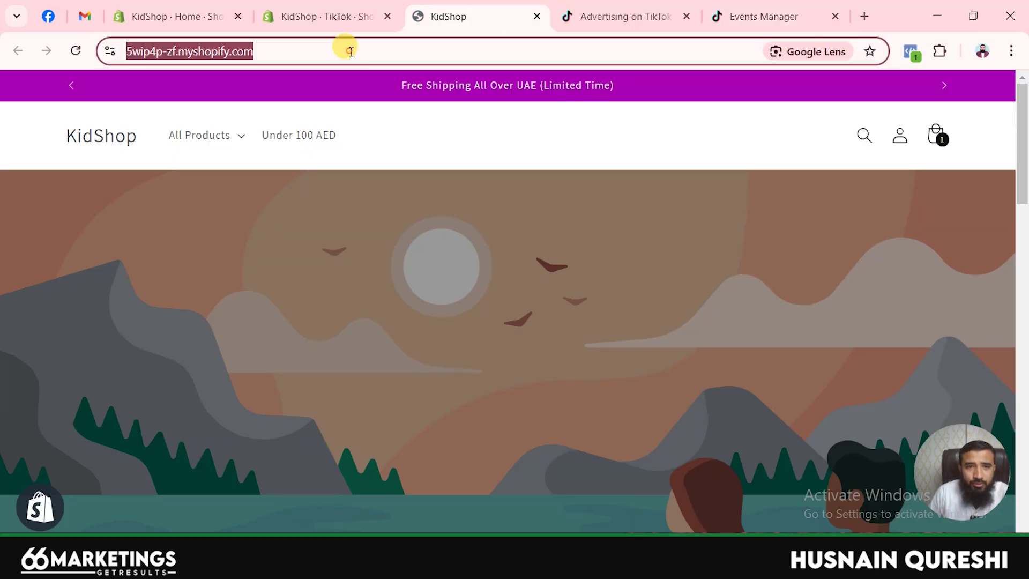
{"action": "left_click", "coordinate": [725, 9]}
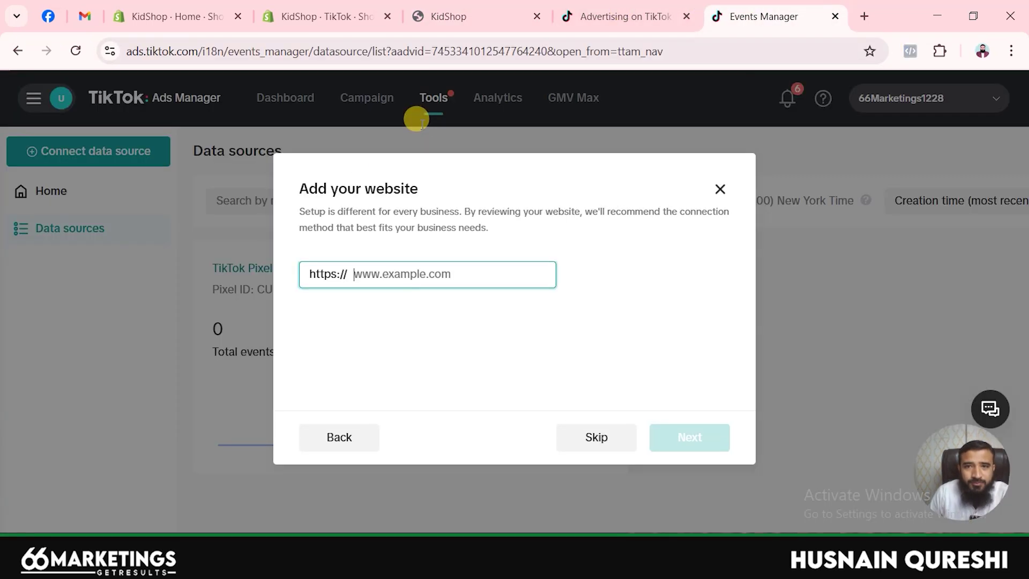
{"action": "left_click", "coordinate": [412, 277]}
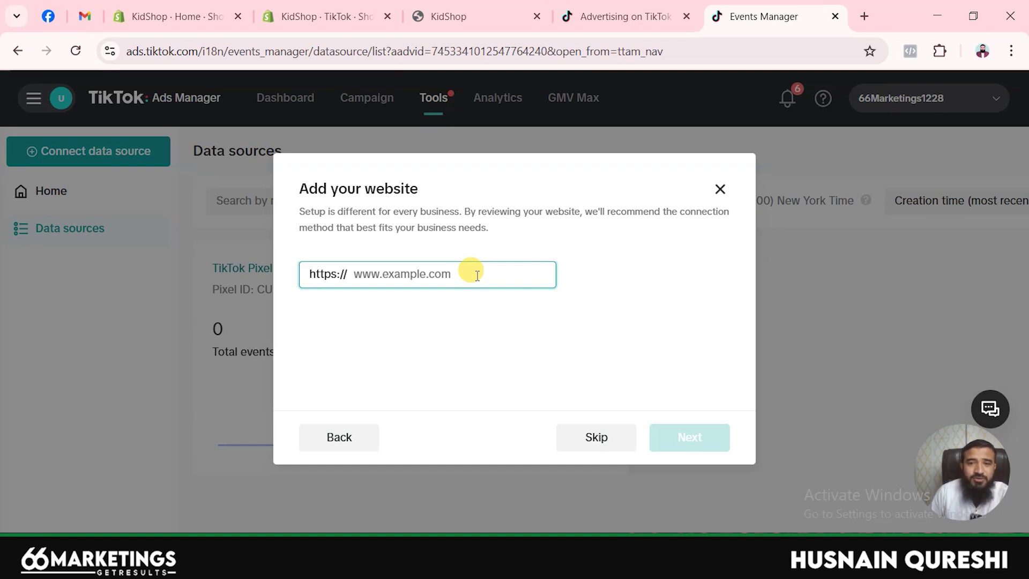
{"action": "key", "text": "ctrl+v"}
{"action": "left_click", "coordinate": [600, 272]}
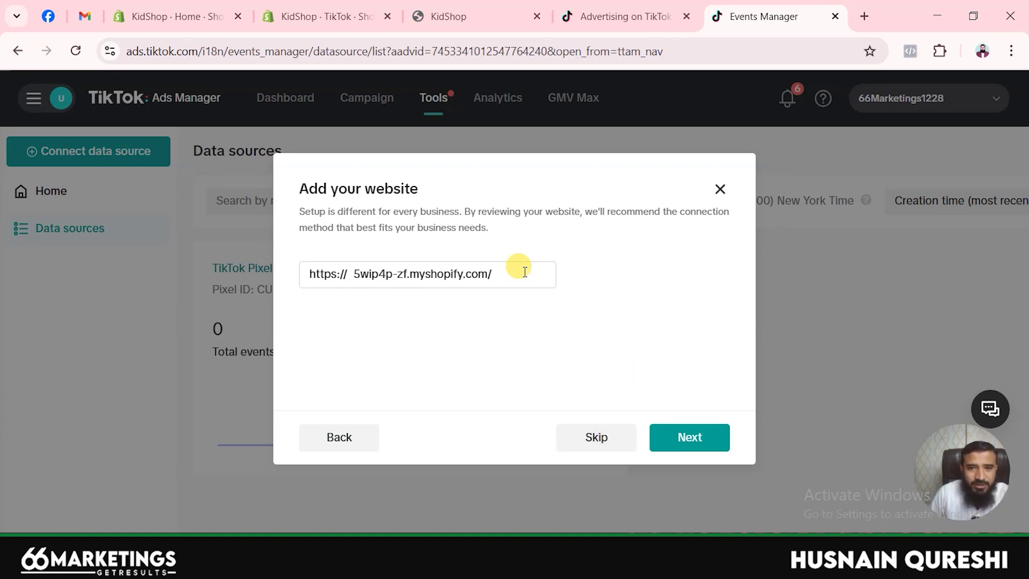
{"action": "left_click", "coordinate": [684, 438]}
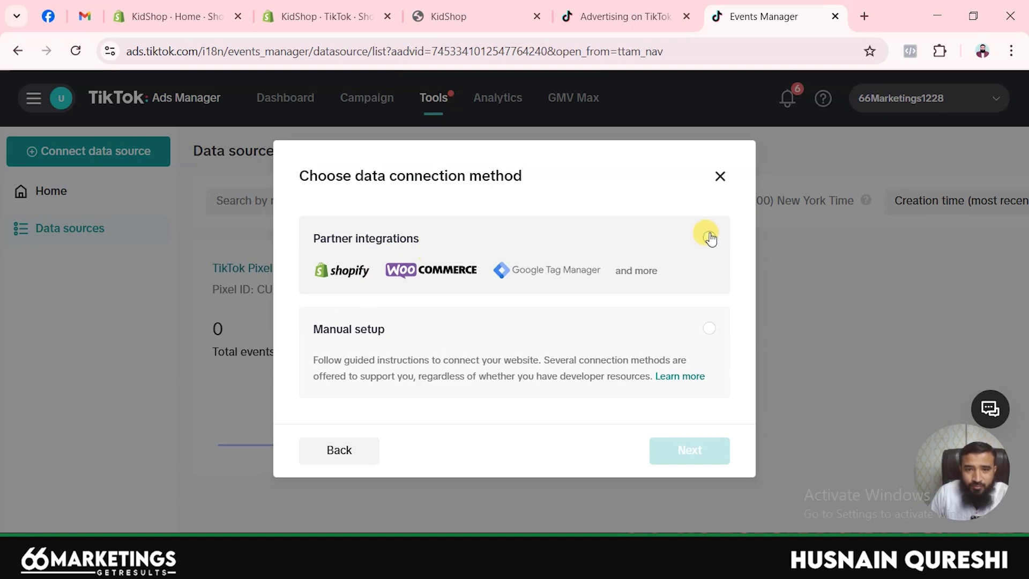
Step: Choose Manual setup as the data connection method, with TikTok Pixel + Events API as the manual connection
{"action": "left_click", "coordinate": [709, 328]}
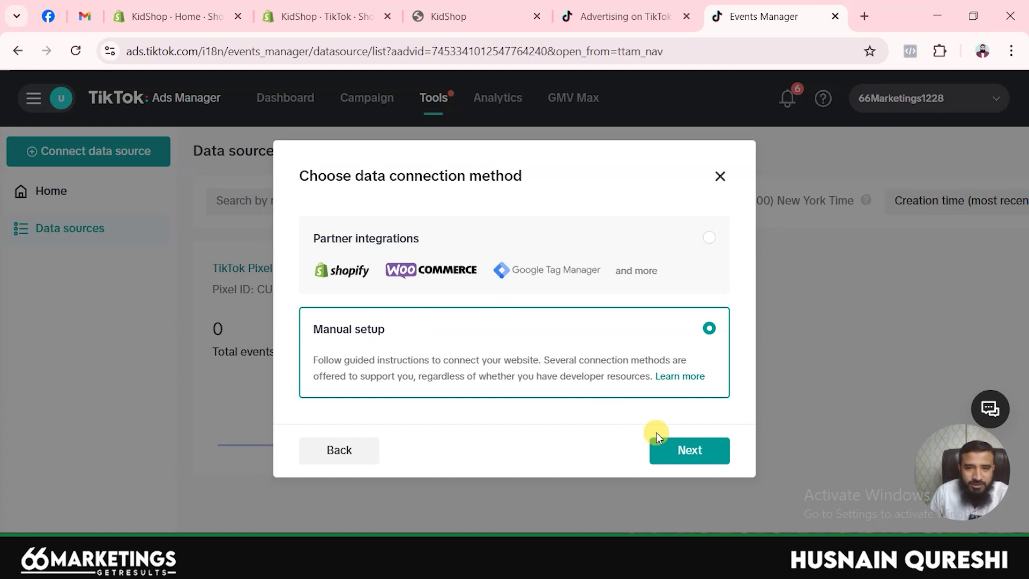
{"action": "left_click", "coordinate": [680, 451]}
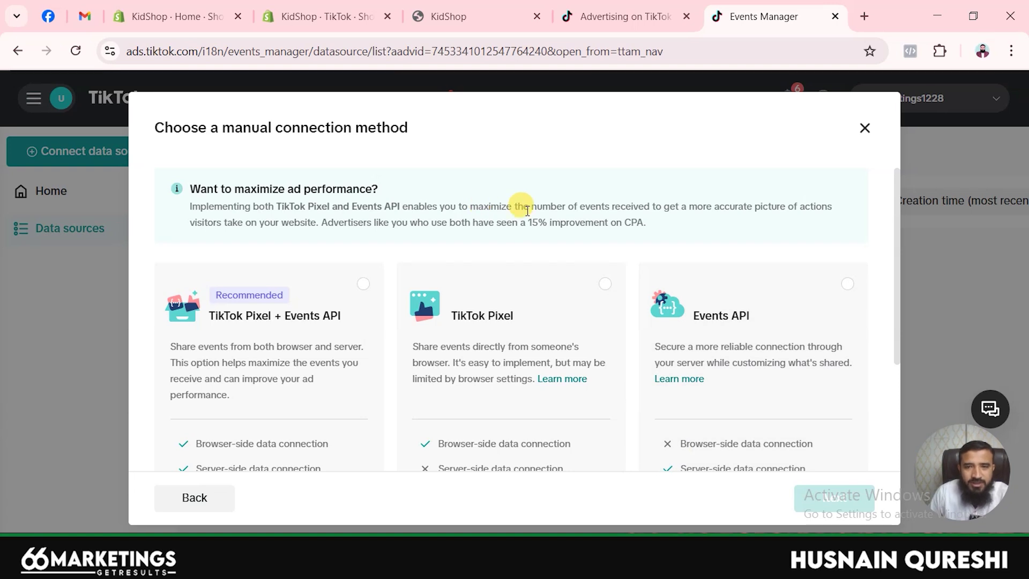
{"action": "scroll", "coordinate": [523, 202], "scroll_direction": "down", "scroll_amount": 2}
{"action": "scroll", "coordinate": [541, 296], "scroll_direction": "up", "scroll_amount": 2}
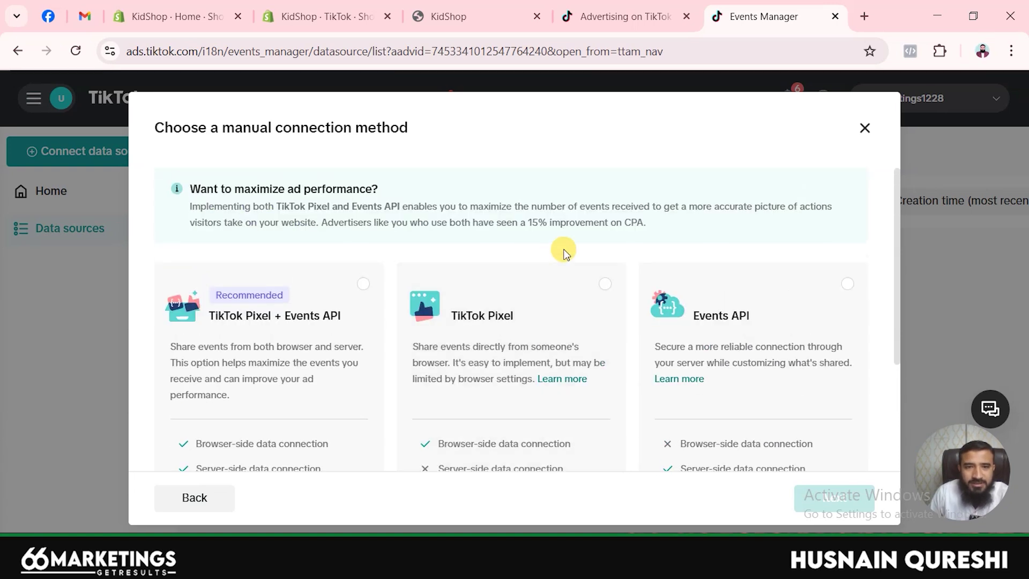
{"action": "scroll", "coordinate": [597, 236], "scroll_direction": "down", "scroll_amount": 2}
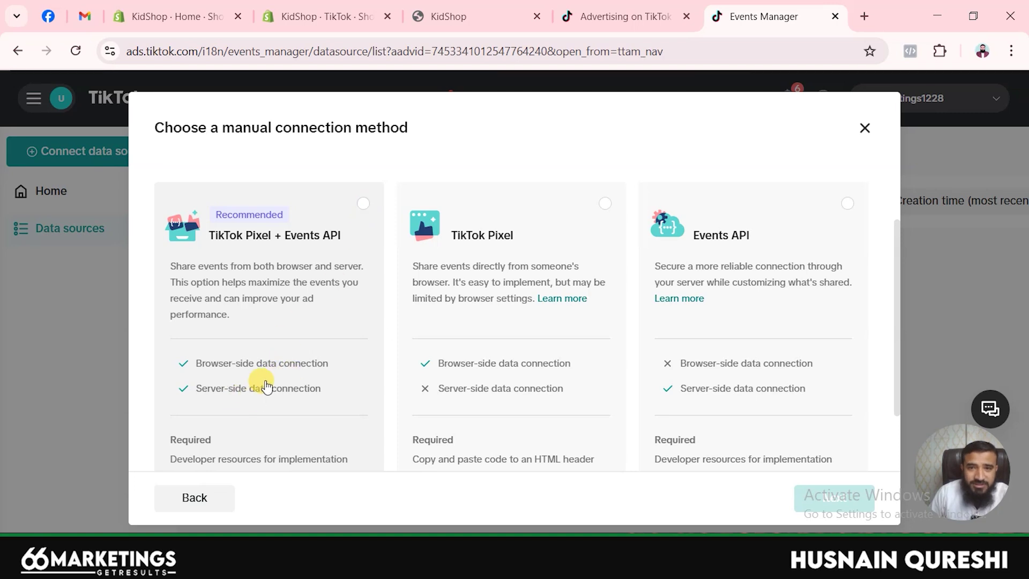
{"action": "left_click", "coordinate": [363, 206]}
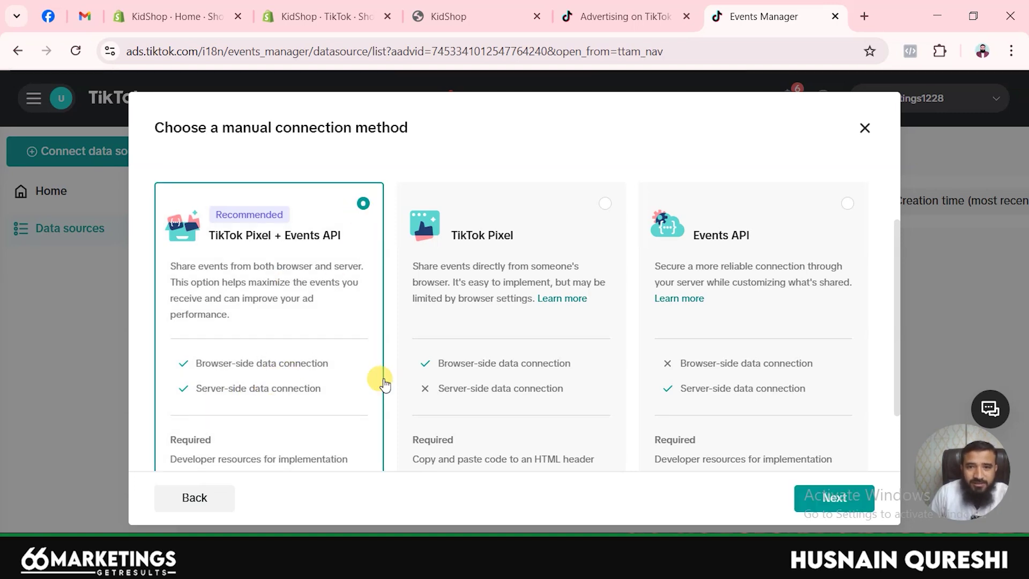
{"action": "scroll", "coordinate": [384, 382], "scroll_direction": "down", "scroll_amount": 2}
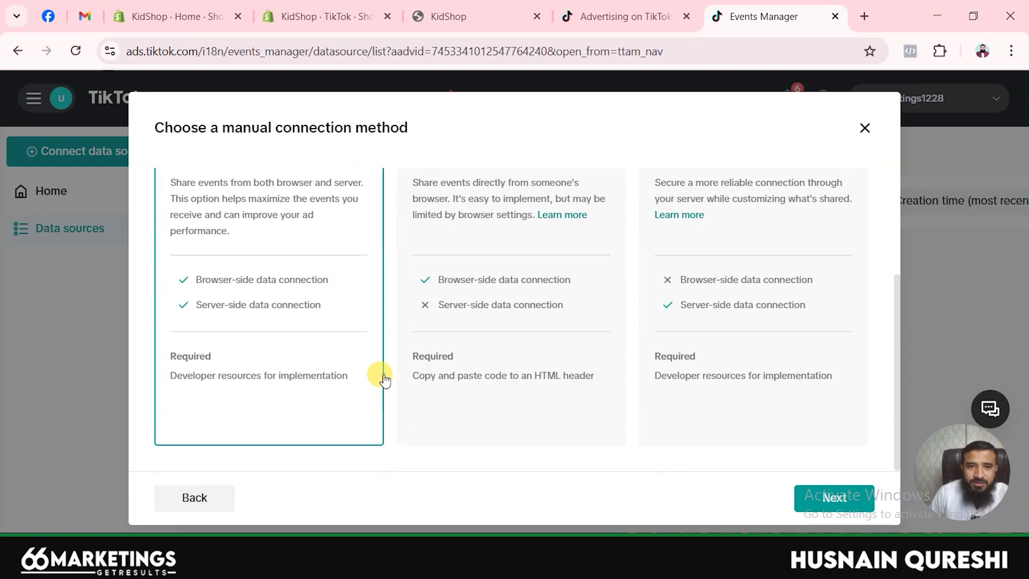
{"action": "left_click", "coordinate": [847, 494]}
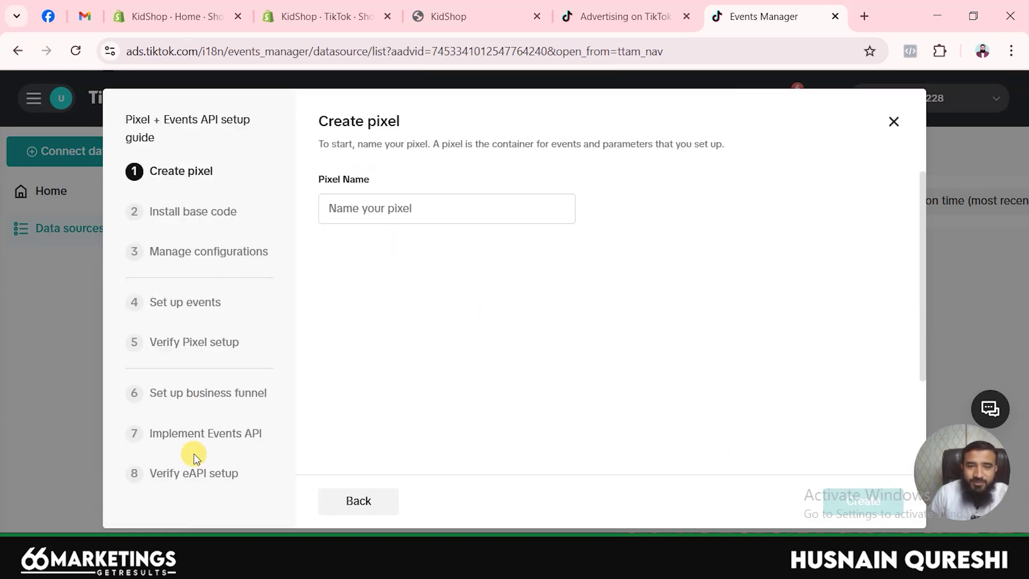
Step: Create a pixel named Kidshop 01
{"action": "left_click", "coordinate": [435, 212]}
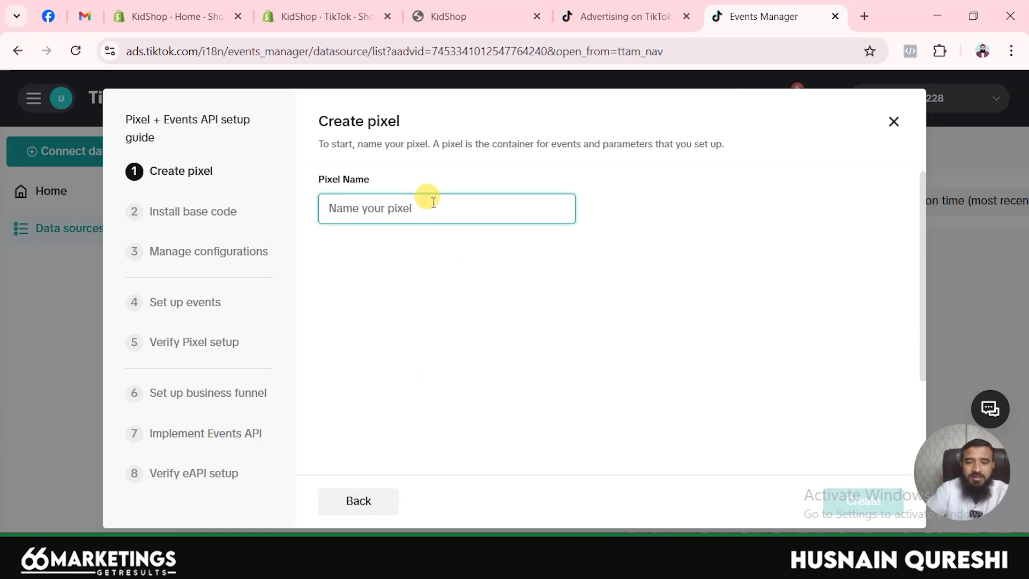
{"action": "type", "text": "Kidshop 01"}
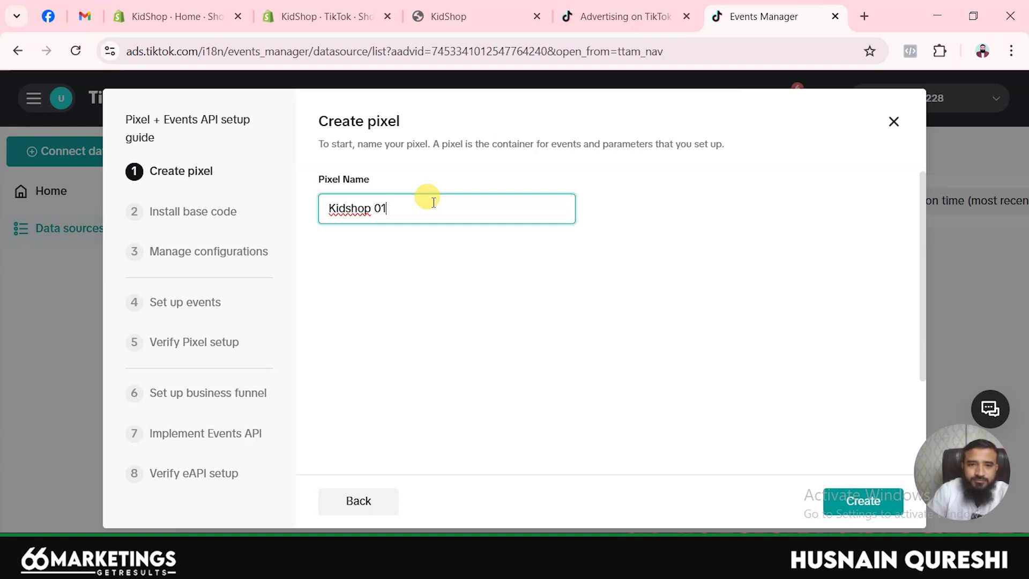
{"action": "left_click", "coordinate": [851, 498]}
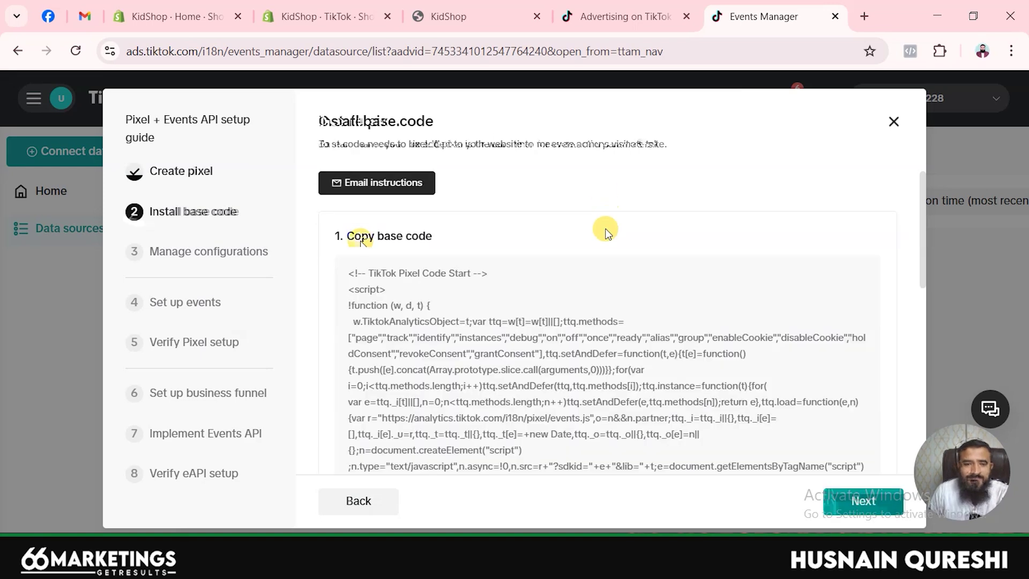
Step: Copy the TikTok pixel base code and check the instruction for placing it between the website's head tags
{"action": "scroll", "coordinate": [570, 311], "scroll_direction": "down", "scroll_amount": 1}
{"action": "scroll", "coordinate": [571, 311], "scroll_direction": "down", "scroll_amount": 3}
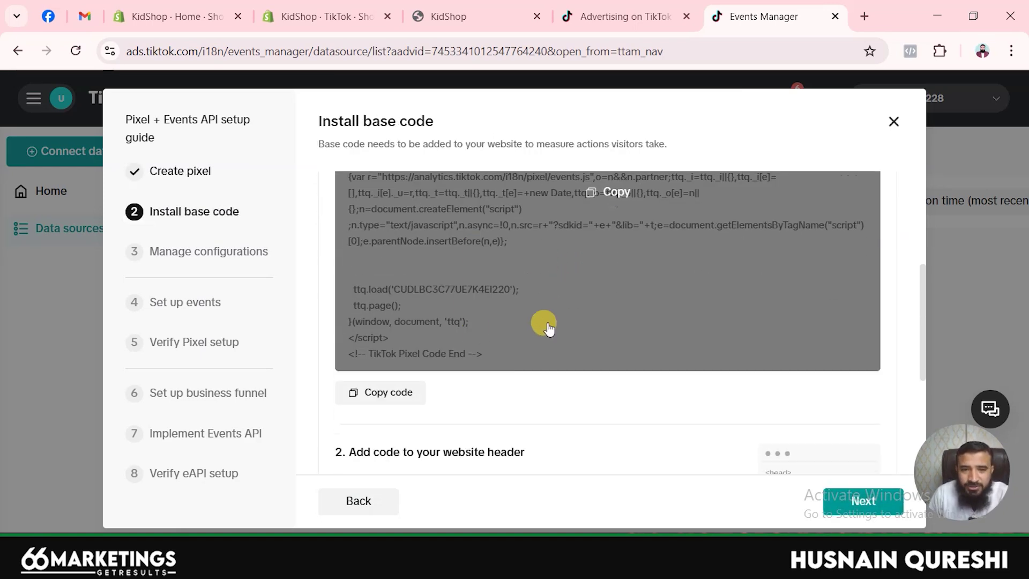
{"action": "scroll", "coordinate": [596, 300], "scroll_direction": "down", "scroll_amount": 3}
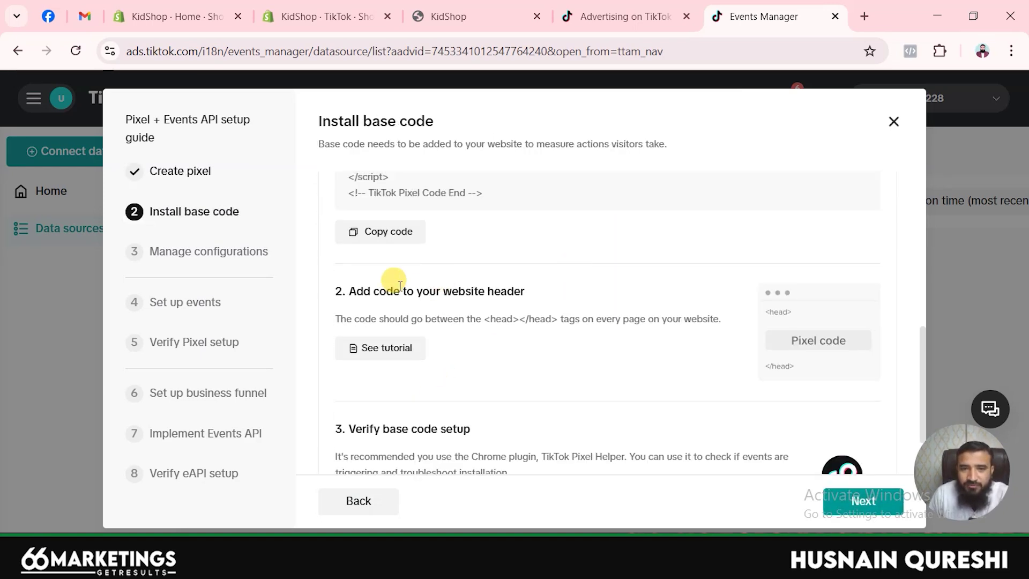
{"action": "scroll", "coordinate": [570, 305], "scroll_direction": "up", "scroll_amount": 5}
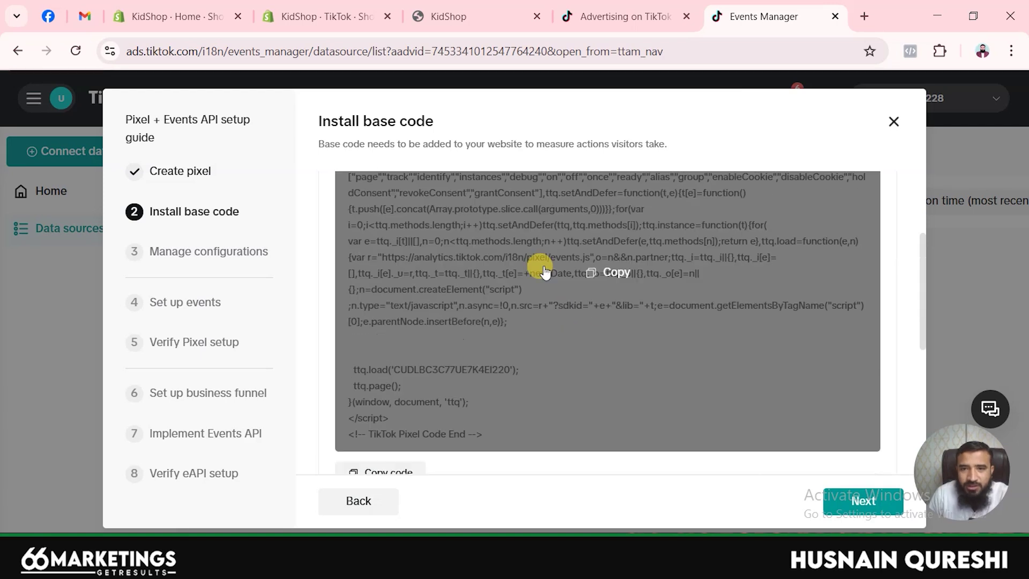
{"action": "left_click", "coordinate": [615, 273]}
{"action": "scroll", "coordinate": [606, 290], "scroll_direction": "down", "scroll_amount": 6}
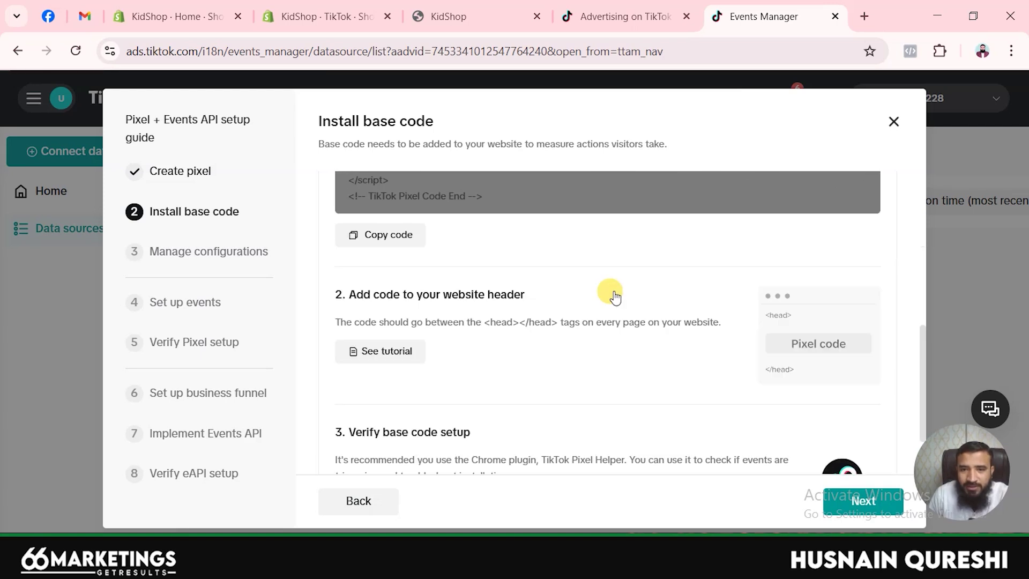
{"action": "scroll", "coordinate": [458, 274], "scroll_direction": "up", "scroll_amount": 2}
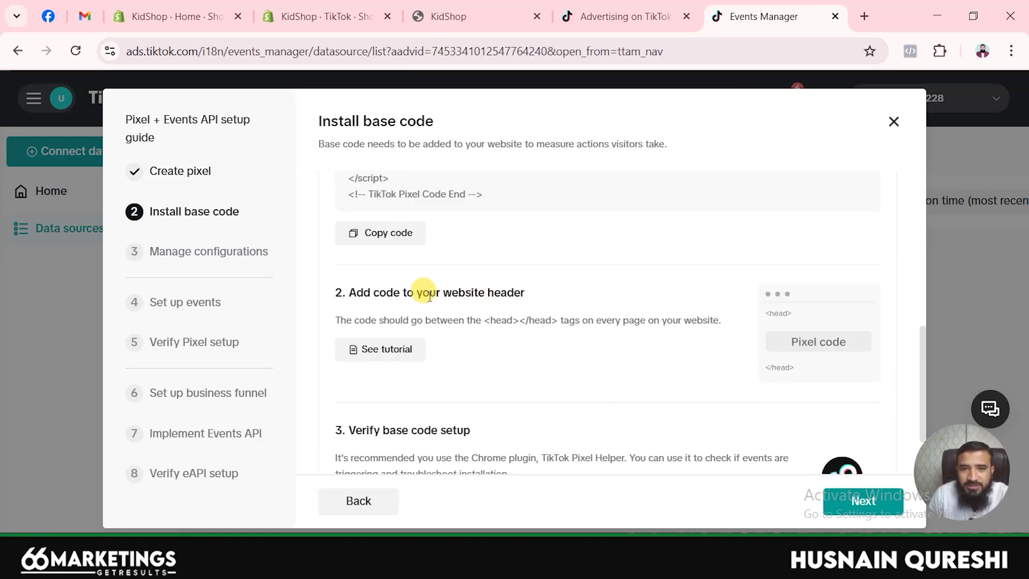
{"action": "left_click_drag", "start_coordinate": [482, 320], "coordinate": [559, 318]}
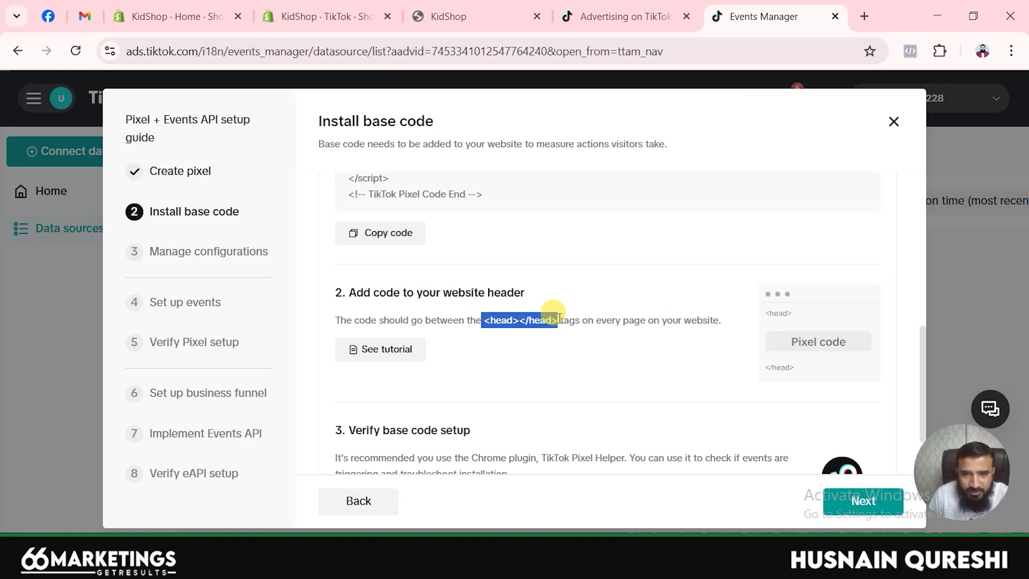
{"action": "left_click", "coordinate": [558, 317]}
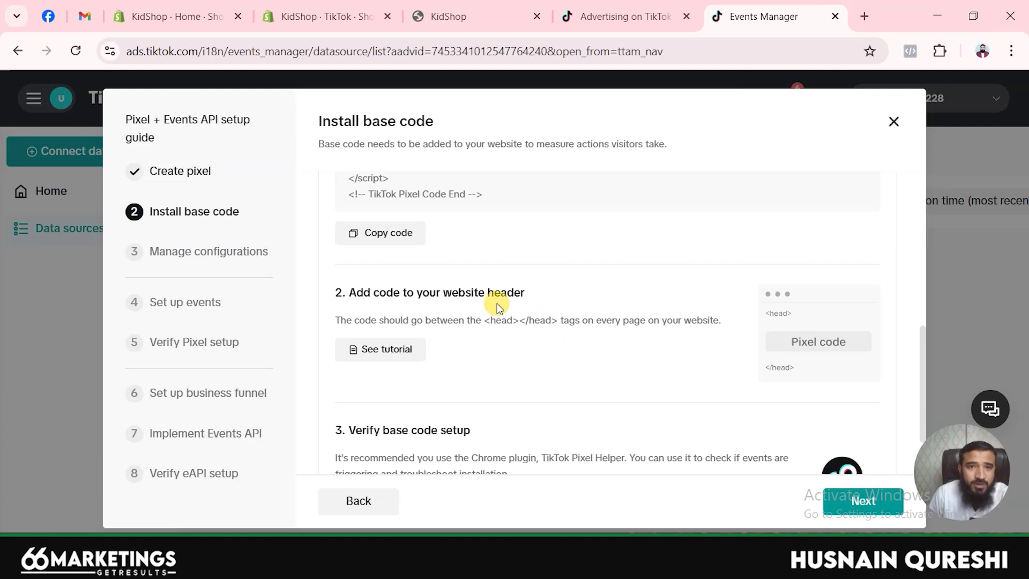
Step: Switch to the Shopify admin and open the current Dawn theme's theme.liquid file in the code editor
{"action": "left_click", "coordinate": [192, 17]}
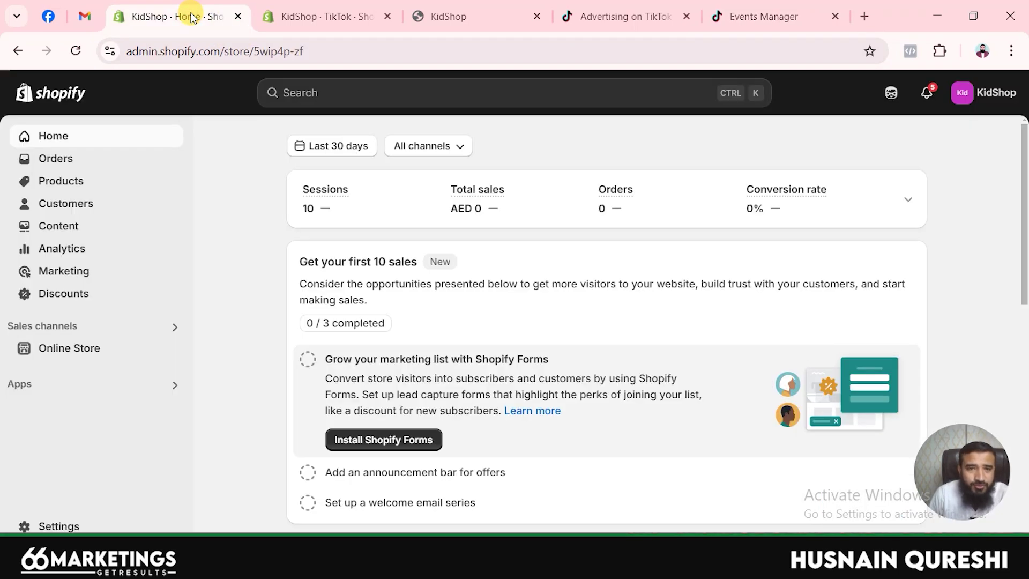
{"action": "left_click", "coordinate": [91, 351]}
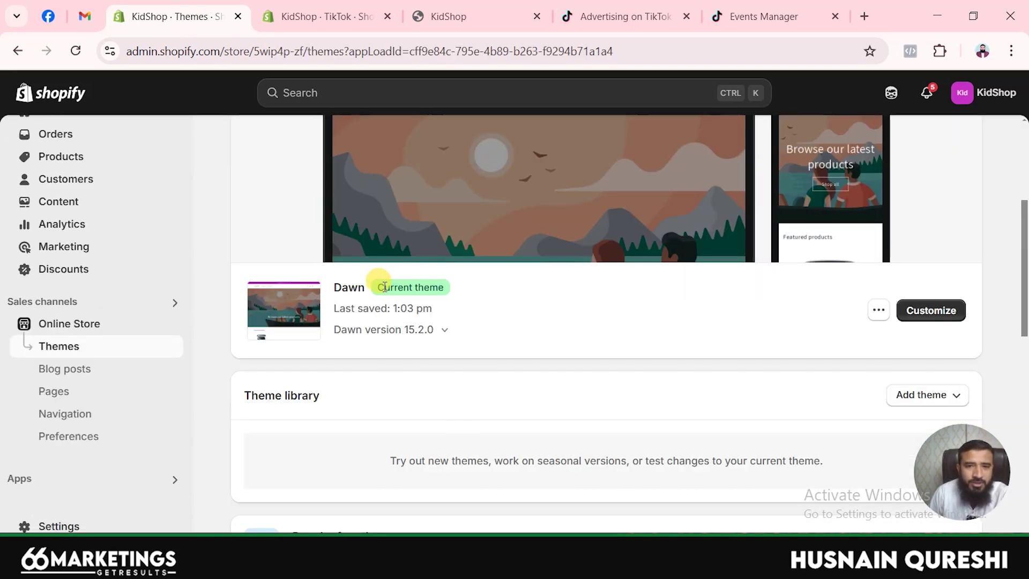
{"action": "left_click", "coordinate": [877, 311]}
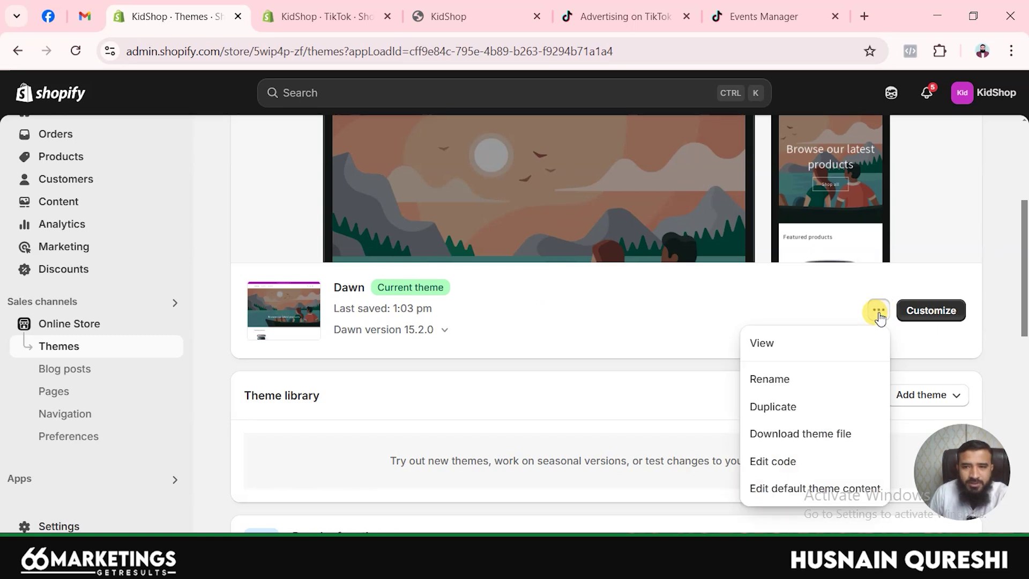
{"action": "left_click", "coordinate": [792, 461]}
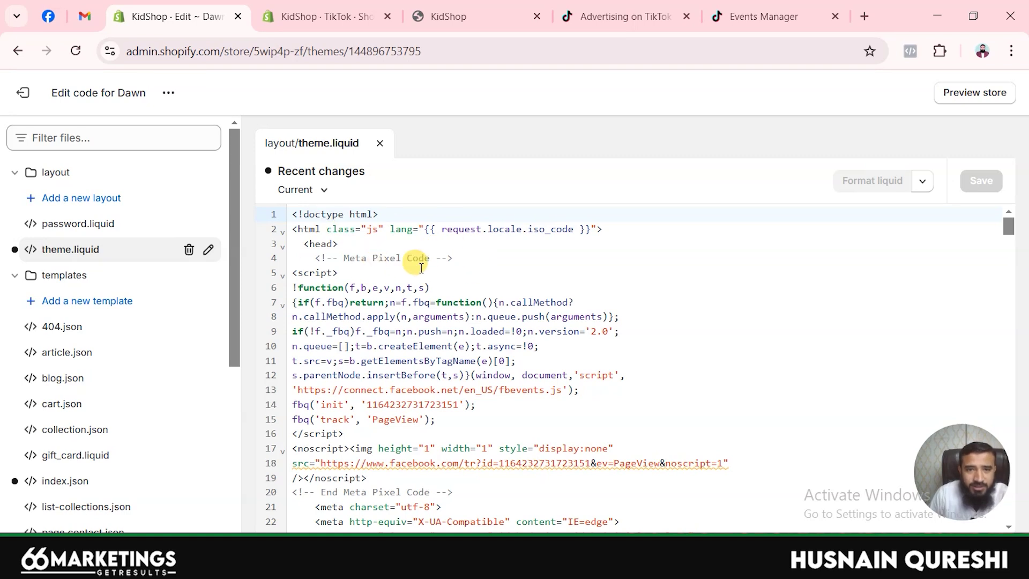
Step: Paste the TikTok pixel base code on a new line directly below the opening head tag in theme.liquid
{"action": "left_click", "coordinate": [339, 245]}
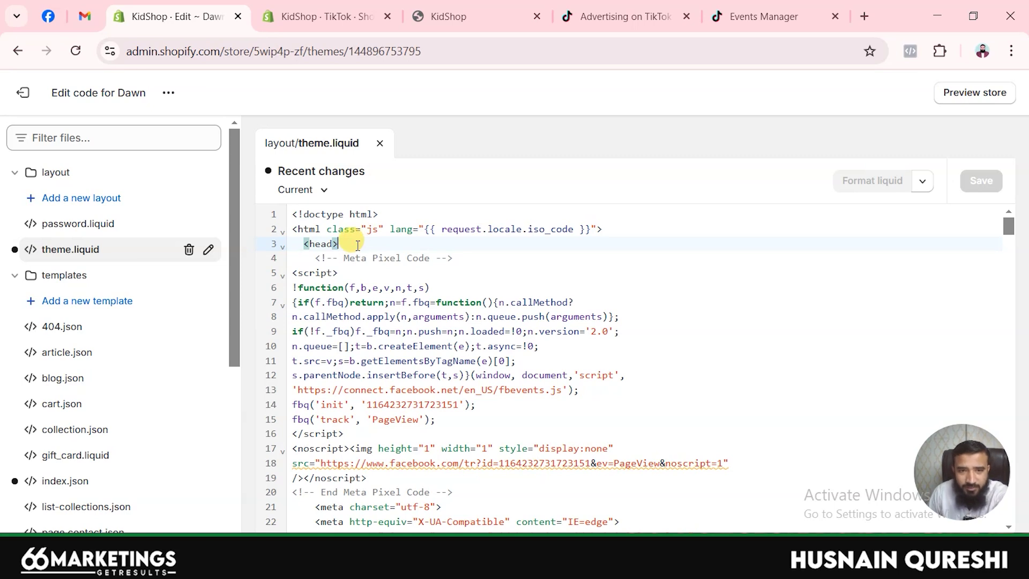
{"action": "key", "text": "Return"}
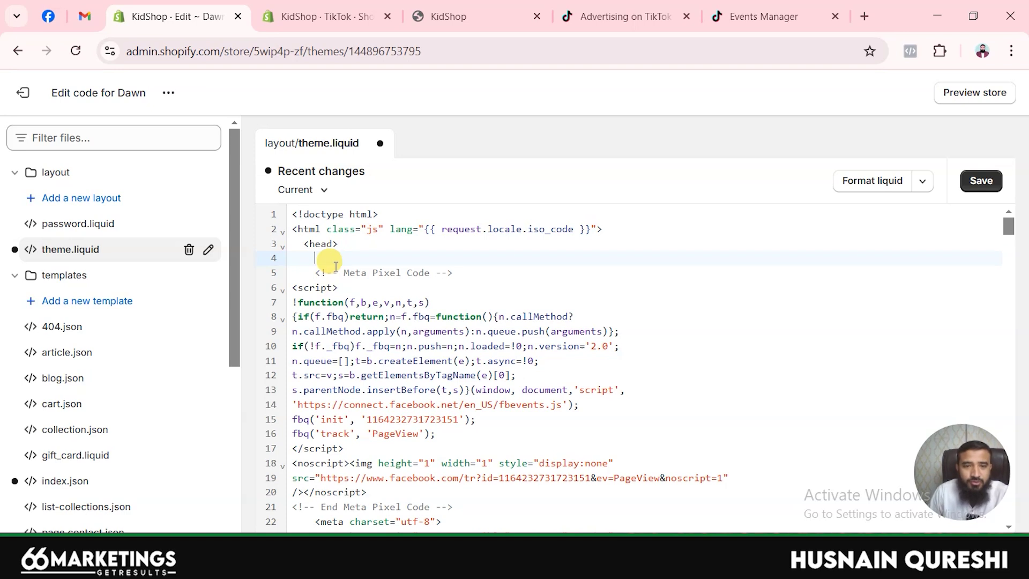
{"action": "key", "text": "ctrl+v"}
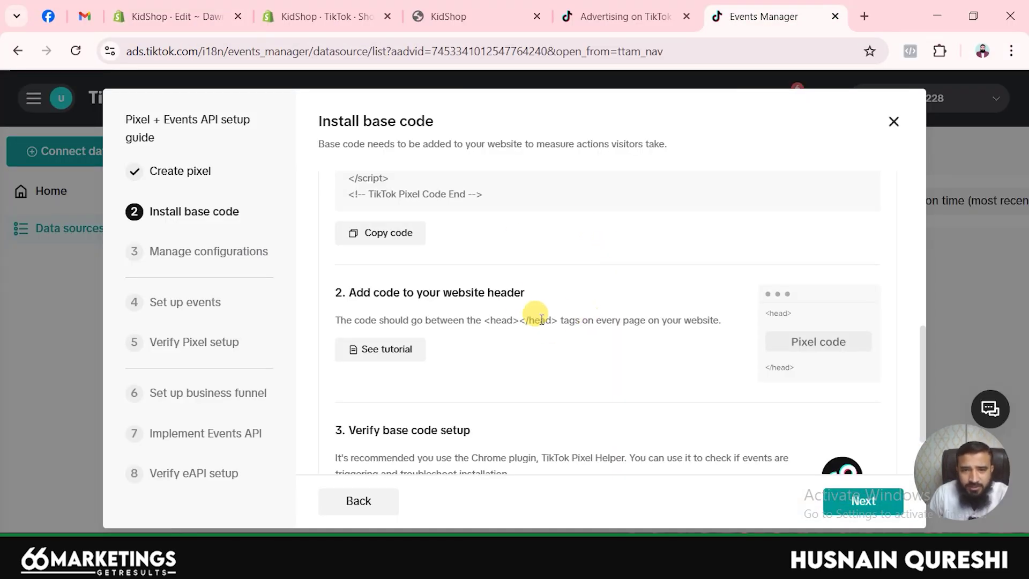
Step: Return to TikTok Events Manager, review the remaining base code instructions and continue to Manage configurations
{"action": "scroll", "coordinate": [540, 321], "scroll_direction": "down", "scroll_amount": 2}
{"action": "scroll", "coordinate": [604, 332], "scroll_direction": "up", "scroll_amount": 4}
{"action": "scroll", "coordinate": [604, 329], "scroll_direction": "down", "scroll_amount": 5}
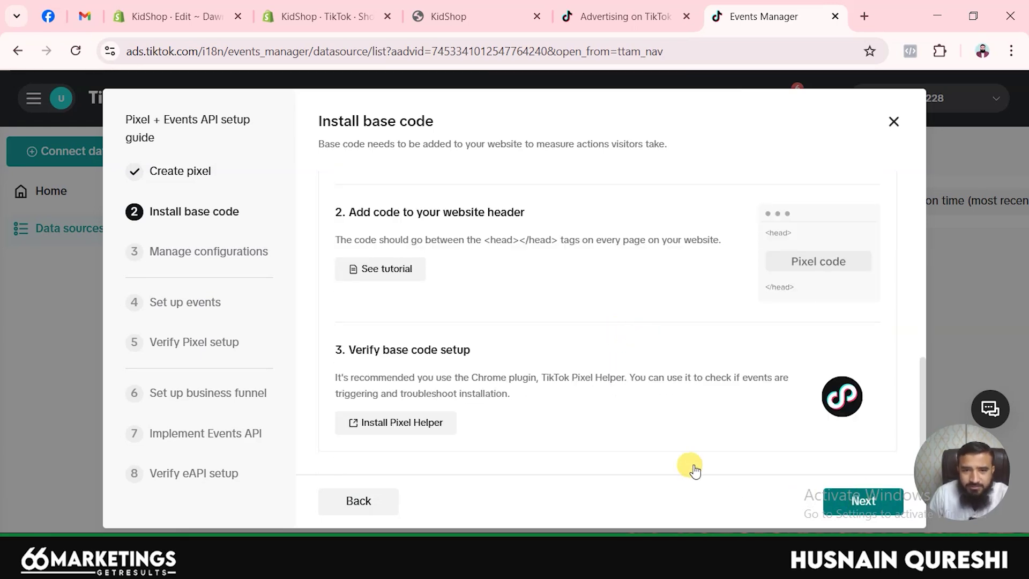
{"action": "scroll", "coordinate": [606, 376], "scroll_direction": "up", "scroll_amount": 1}
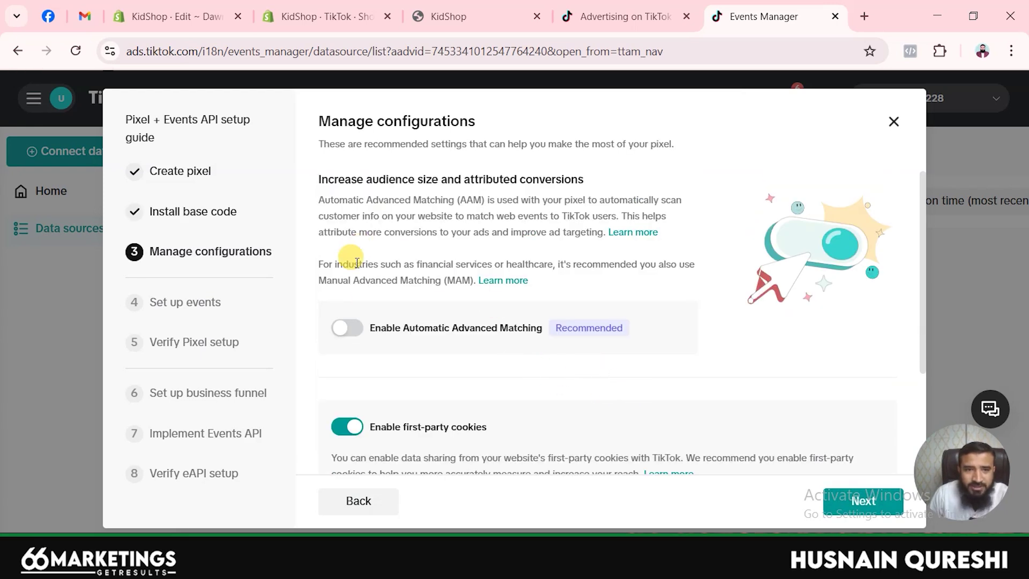
Step: Enable Automatic Advanced Matching with email and phone number, keep first-party cookies and enhanced data postback on, and continue to Set up events
{"action": "left_click", "coordinate": [347, 329]}
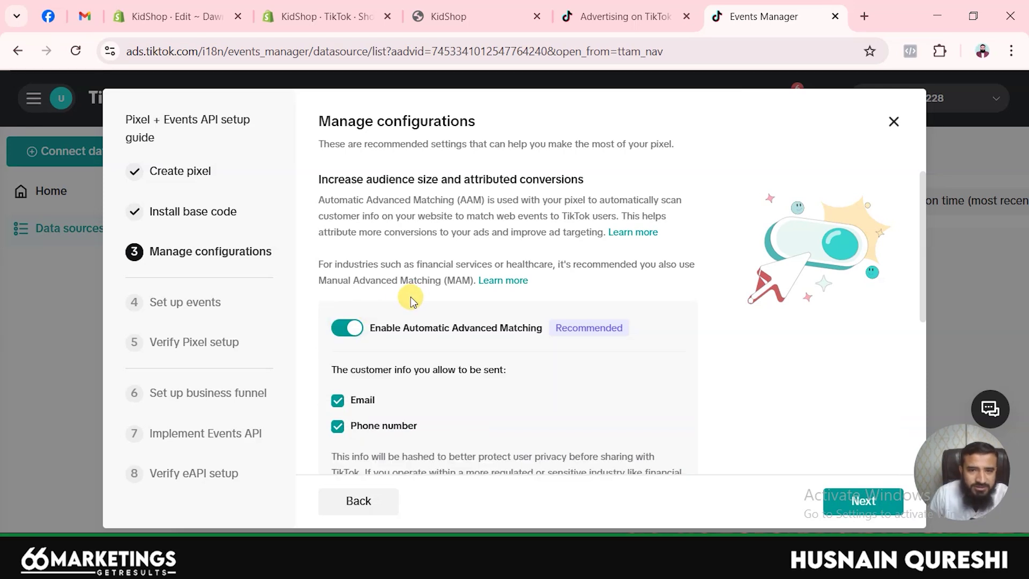
{"action": "scroll", "coordinate": [407, 314], "scroll_direction": "down", "scroll_amount": 2}
{"action": "scroll", "coordinate": [407, 315], "scroll_direction": "down", "scroll_amount": 4}
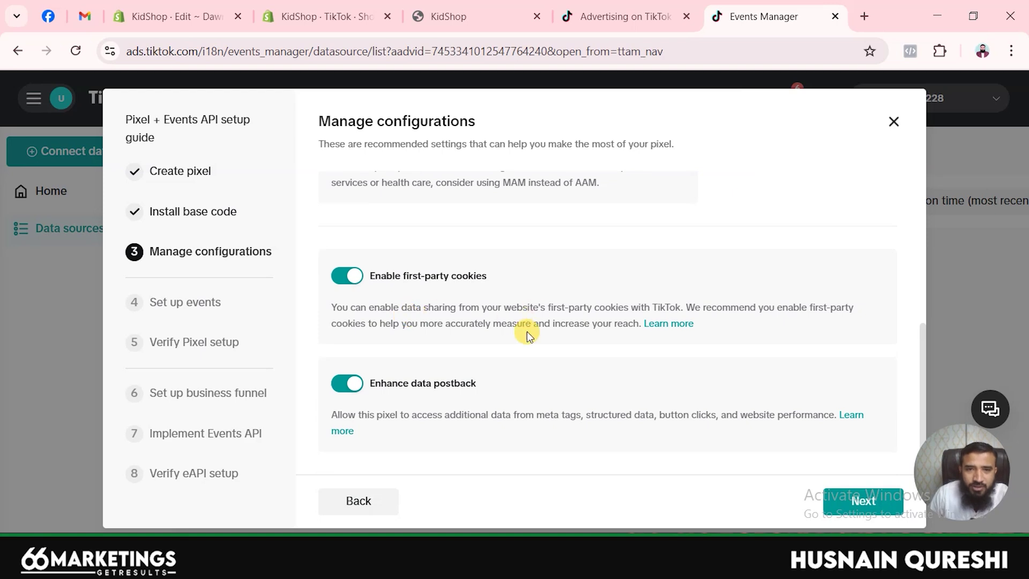
{"action": "scroll", "coordinate": [526, 331], "scroll_direction": "up", "scroll_amount": 5}
{"action": "scroll", "coordinate": [867, 432], "scroll_direction": "down", "scroll_amount": 3}
{"action": "left_click", "coordinate": [870, 499]}
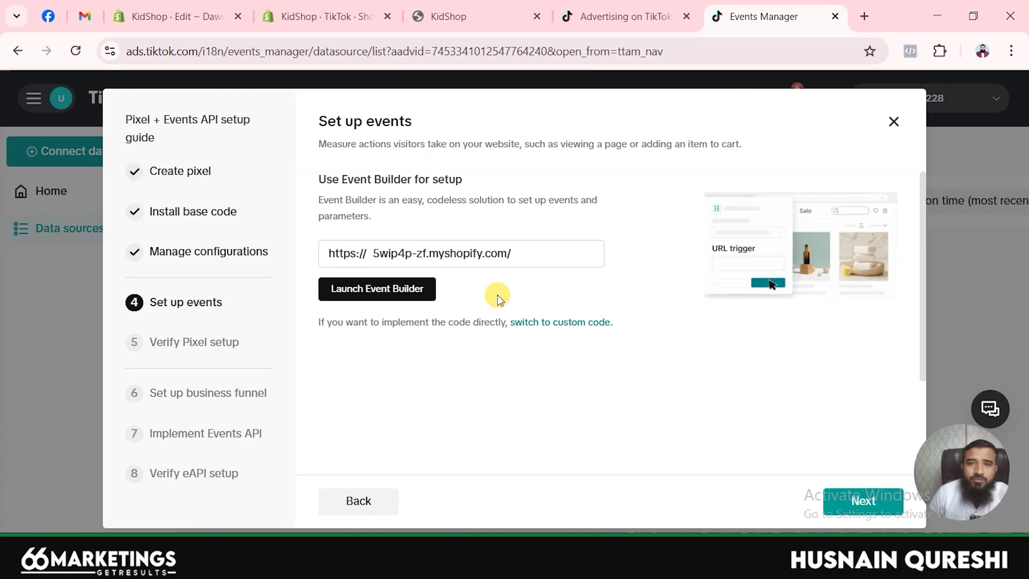
Step: Launch Event Builder on 5wip4p-zf.myshopify.com and dismiss its introduction
{"action": "left_click", "coordinate": [533, 247]}
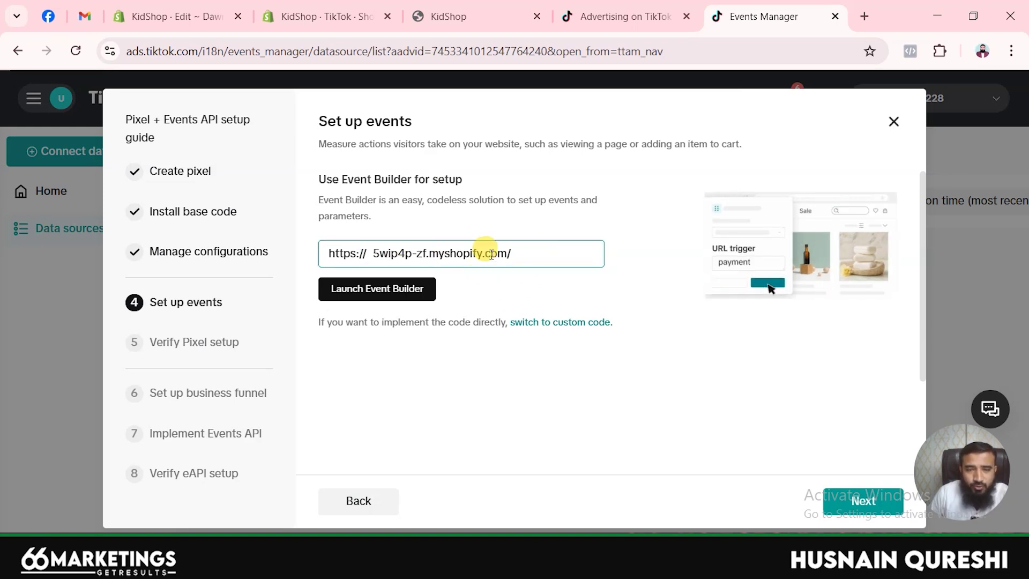
{"action": "left_click", "coordinate": [396, 292]}
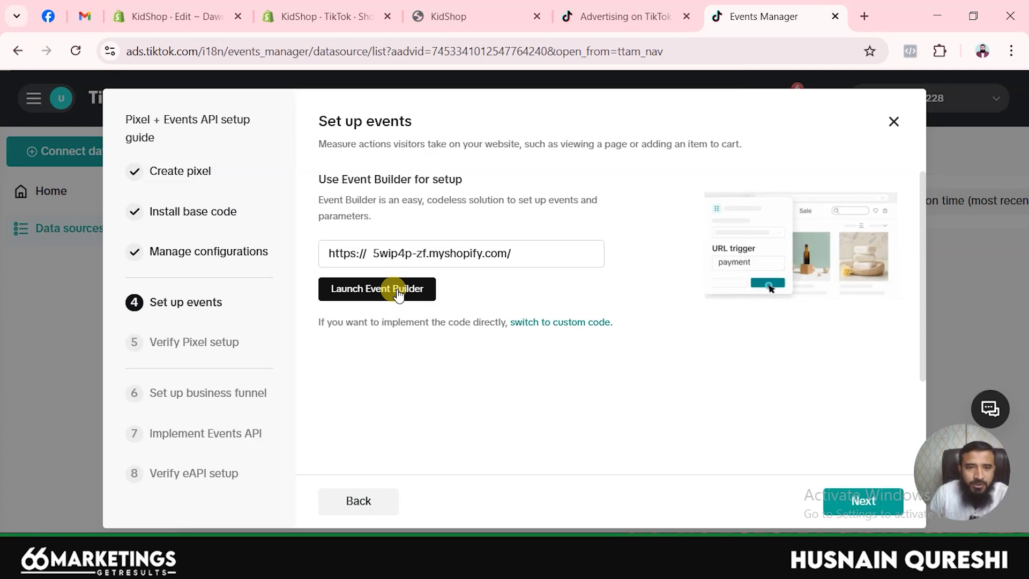
{"action": "left_click", "coordinate": [397, 294]}
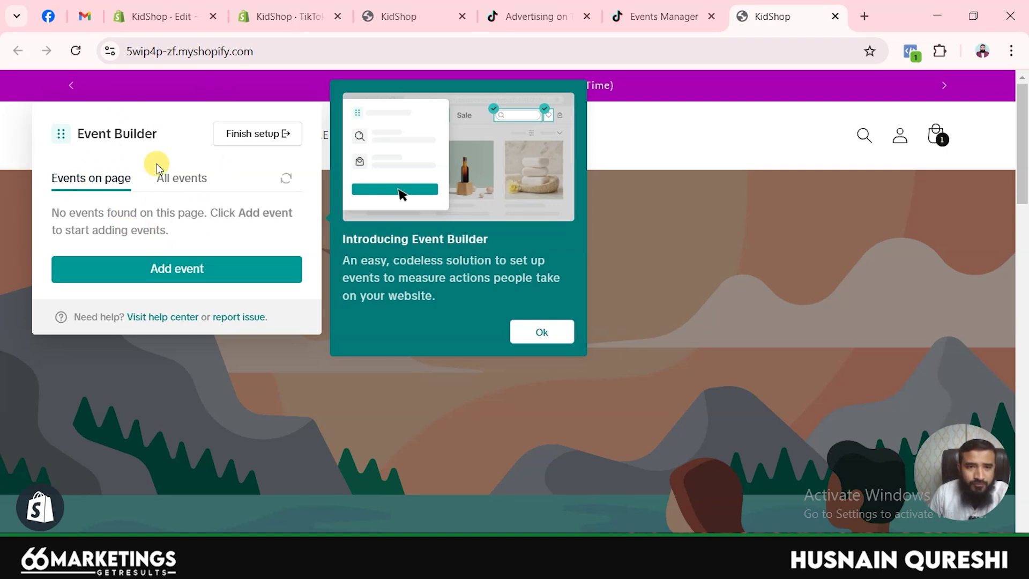
{"action": "left_click", "coordinate": [555, 329]}
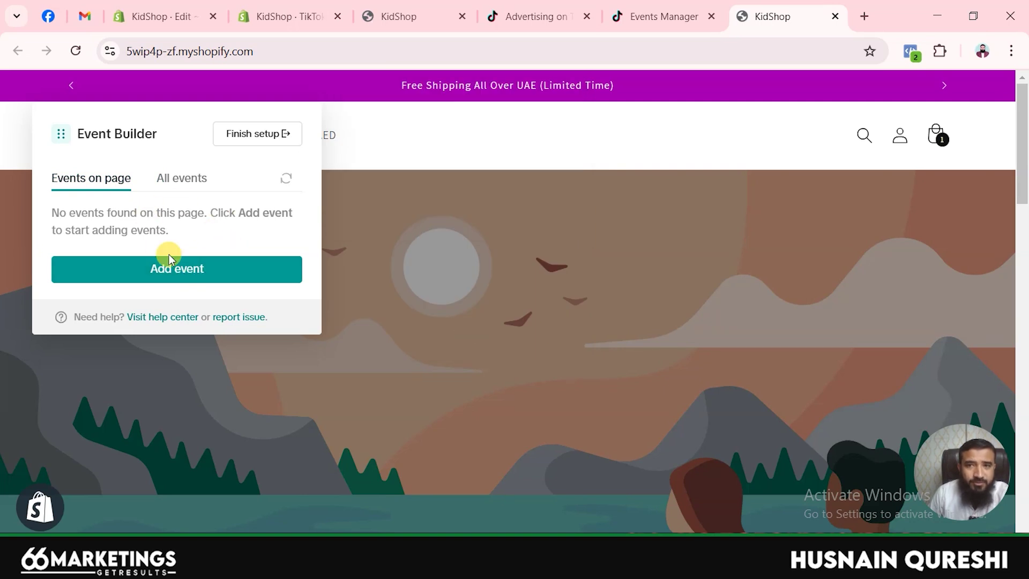
Step: Look through the store homepage down to the featured products and start adding a new event
{"action": "scroll", "coordinate": [503, 252], "scroll_direction": "down", "scroll_amount": 4}
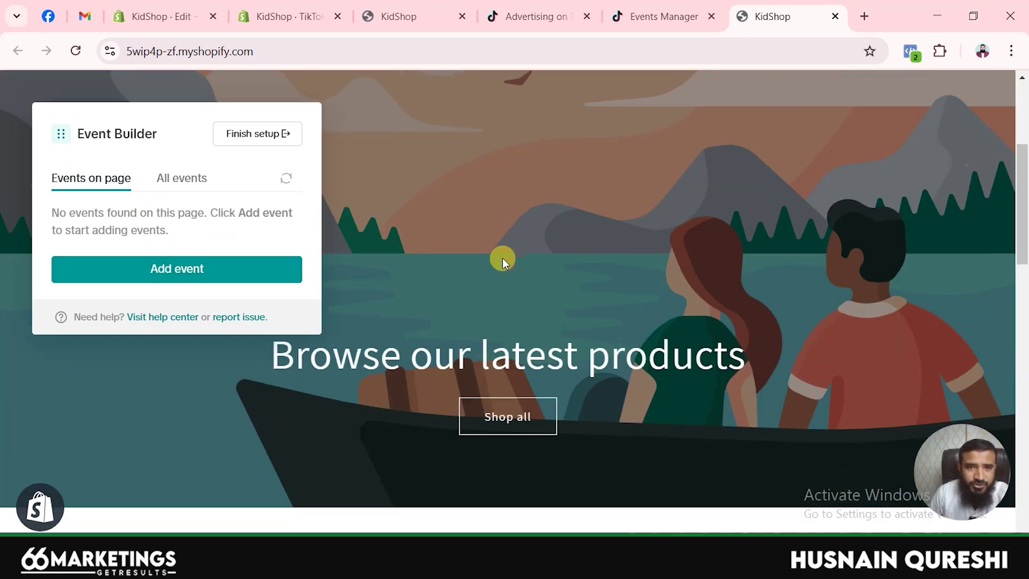
{"action": "scroll", "coordinate": [502, 260], "scroll_direction": "down", "scroll_amount": 6}
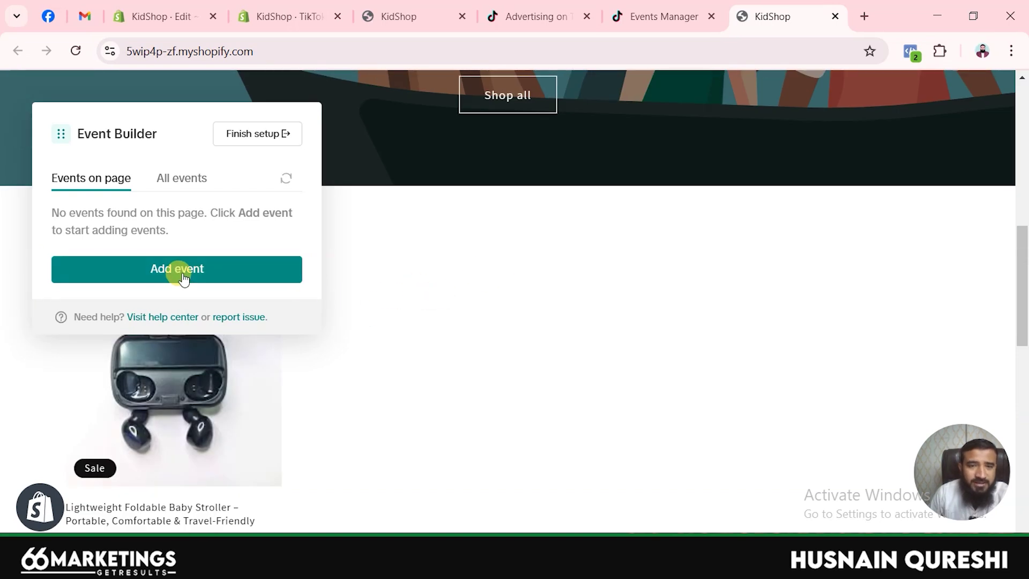
{"action": "scroll", "coordinate": [456, 268], "scroll_direction": "down", "scroll_amount": 3}
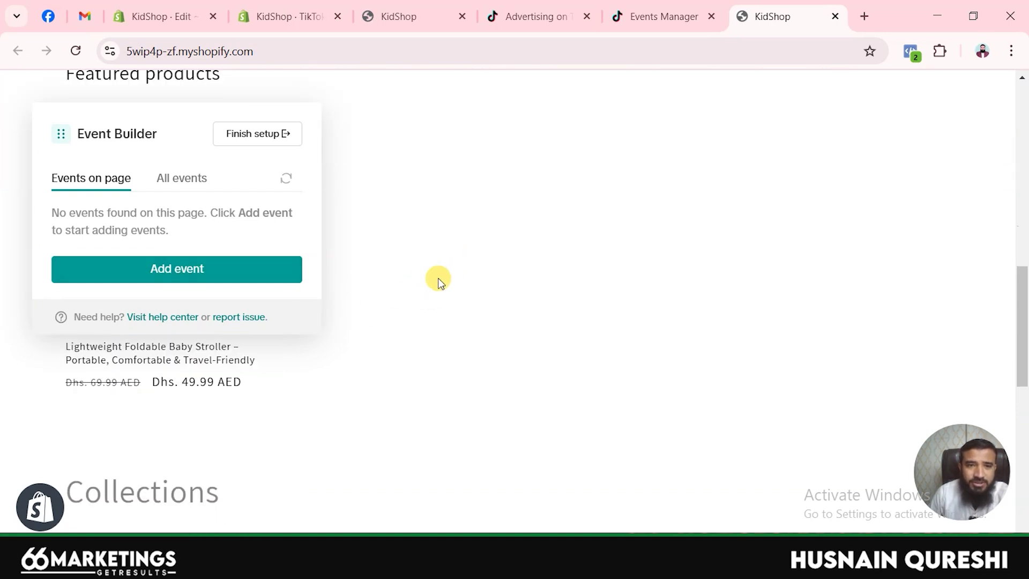
{"action": "scroll", "coordinate": [438, 280], "scroll_direction": "up", "scroll_amount": 5}
{"action": "scroll", "coordinate": [429, 281], "scroll_direction": "down", "scroll_amount": 2}
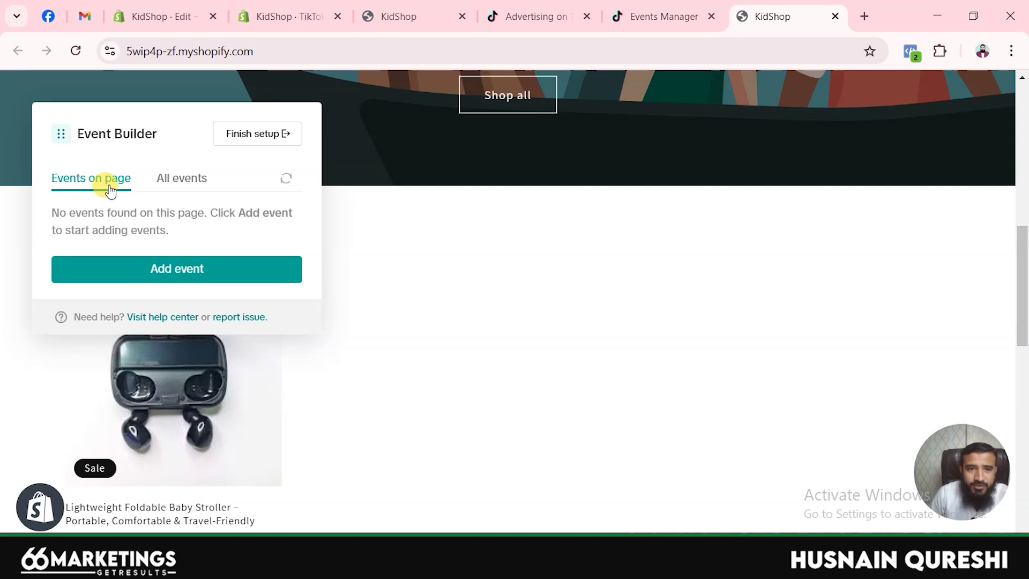
{"action": "left_click", "coordinate": [258, 270]}
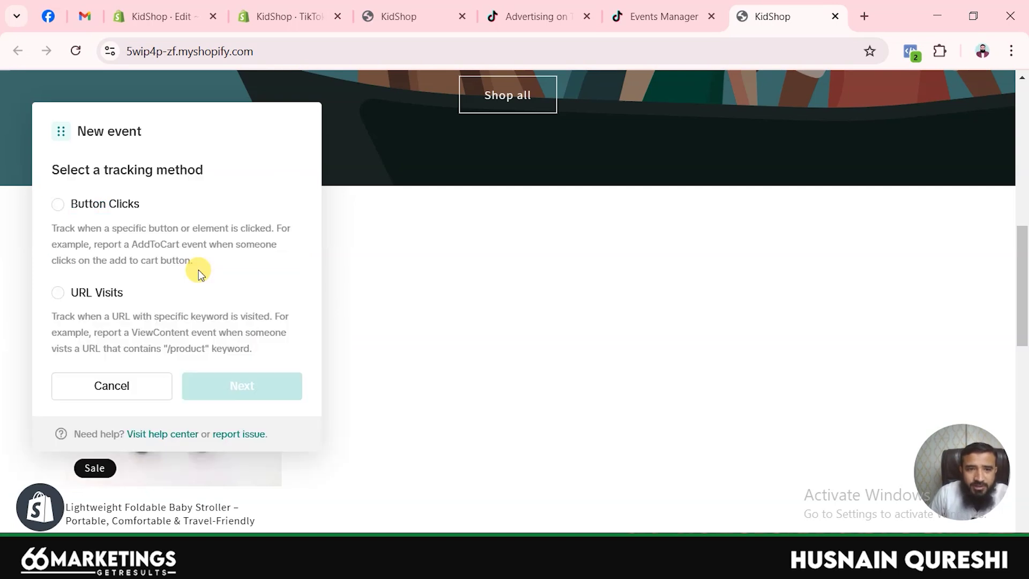
Step: Choose Button Clicks as the tracking method, pick the homepage's Shop all button as the tracked element and continue
{"action": "left_click", "coordinate": [80, 206]}
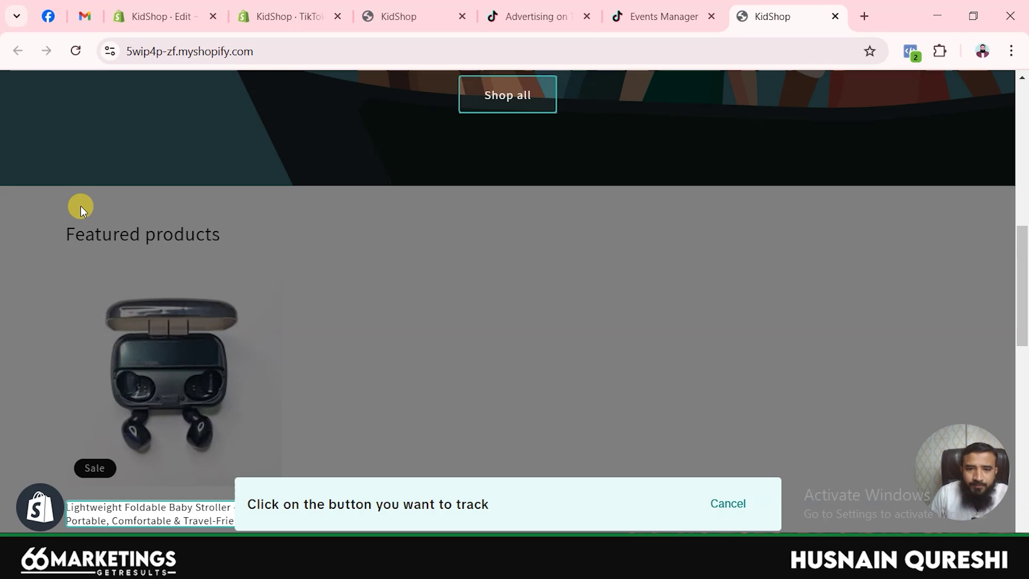
{"action": "left_click", "coordinate": [729, 504]}
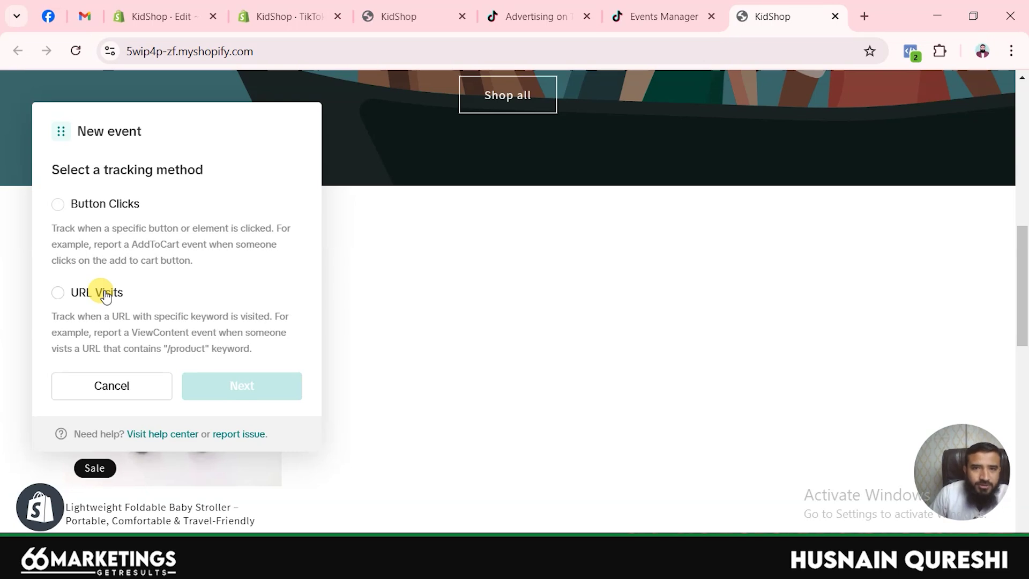
{"action": "scroll", "coordinate": [468, 274], "scroll_direction": "up", "scroll_amount": 3}
{"action": "scroll", "coordinate": [468, 276], "scroll_direction": "down", "scroll_amount": 5}
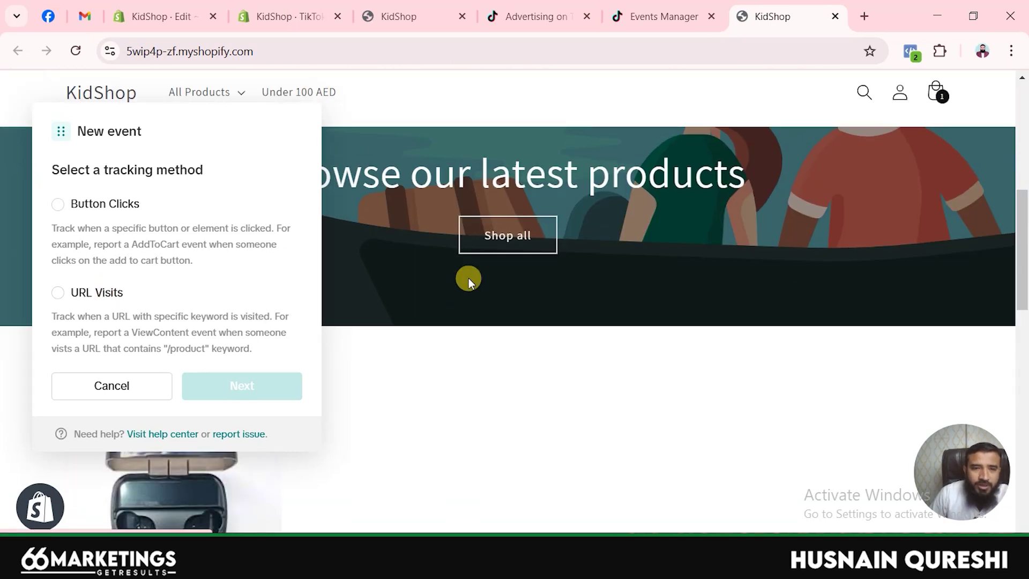
{"action": "scroll", "coordinate": [457, 284], "scroll_direction": "up", "scroll_amount": 8}
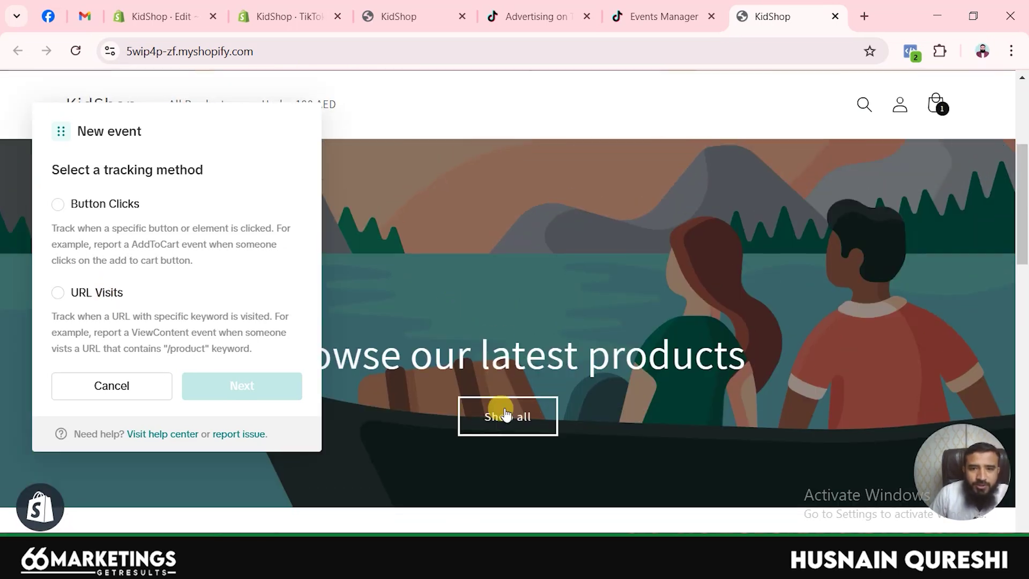
{"action": "left_click", "coordinate": [123, 208]}
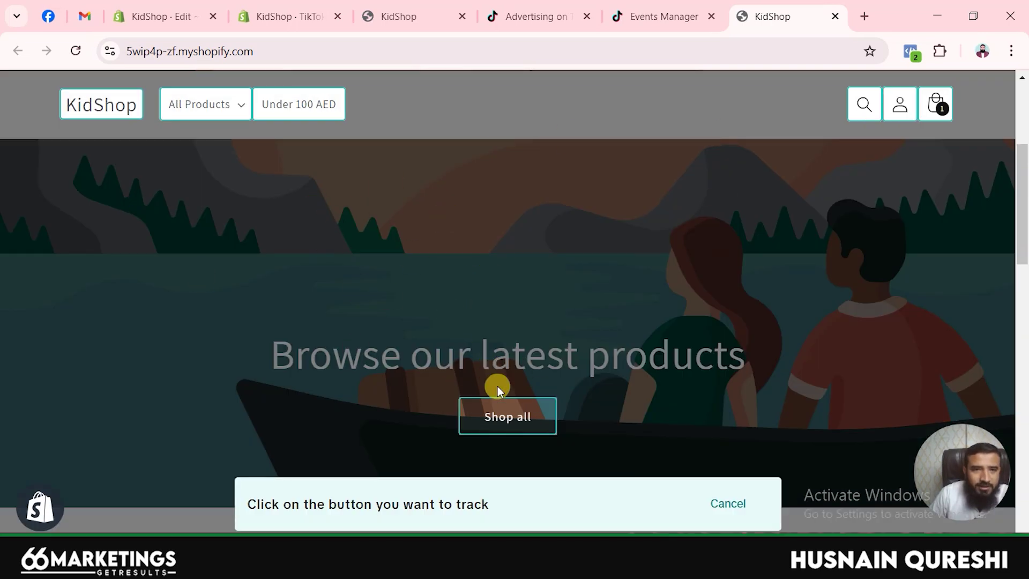
{"action": "left_click", "coordinate": [520, 415]}
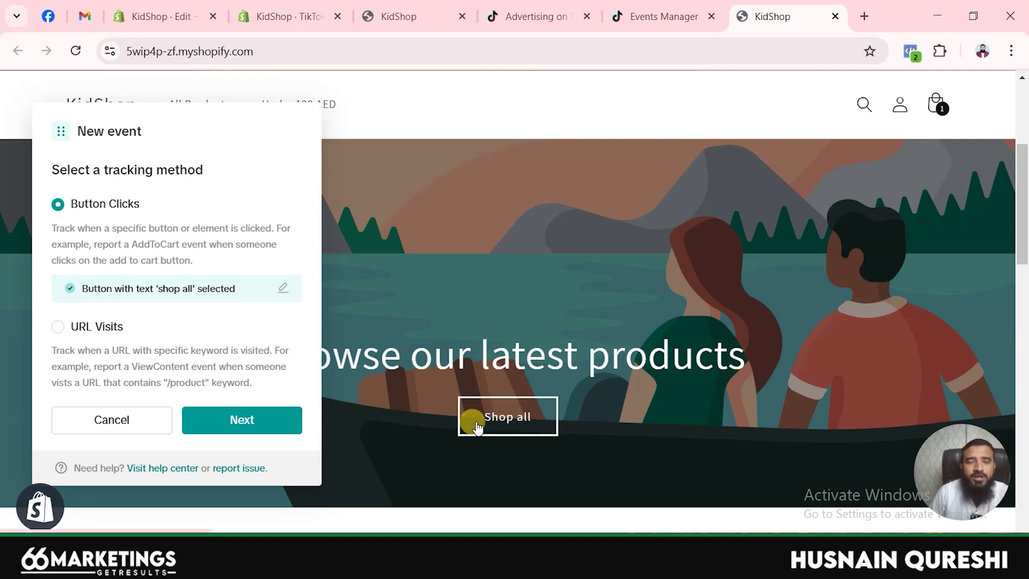
{"action": "left_click", "coordinate": [270, 423]}
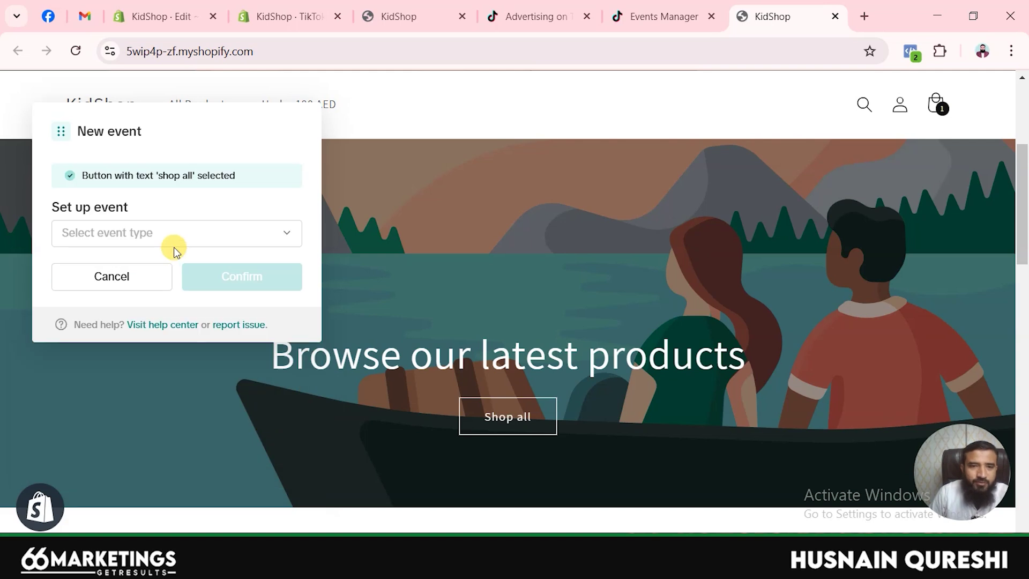
Step: Set the Shop all button's event type to View Content and confirm it without the optional value, currency and content details
{"action": "left_click", "coordinate": [167, 234]}
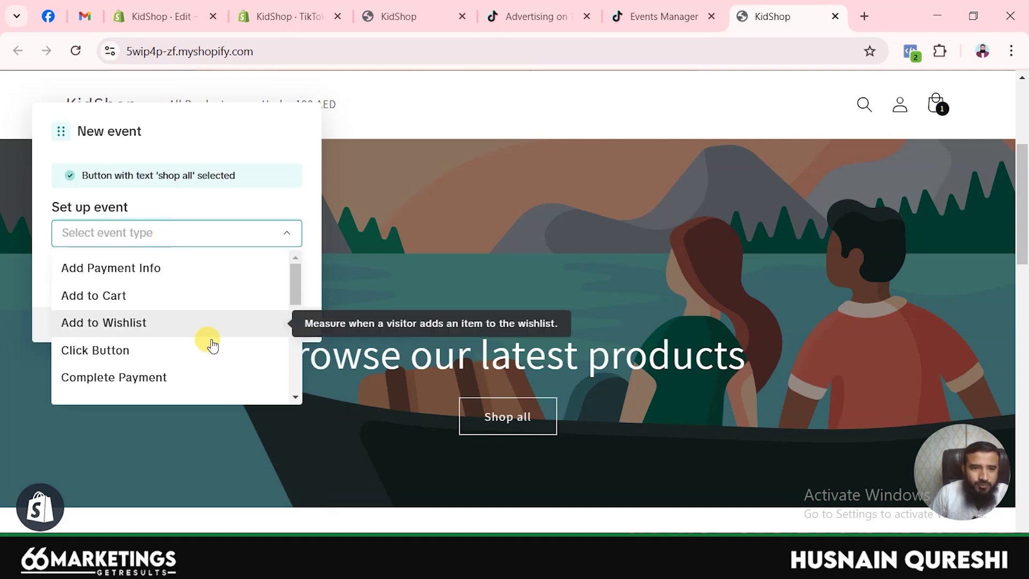
{"action": "scroll", "coordinate": [187, 327], "scroll_direction": "down", "scroll_amount": 3}
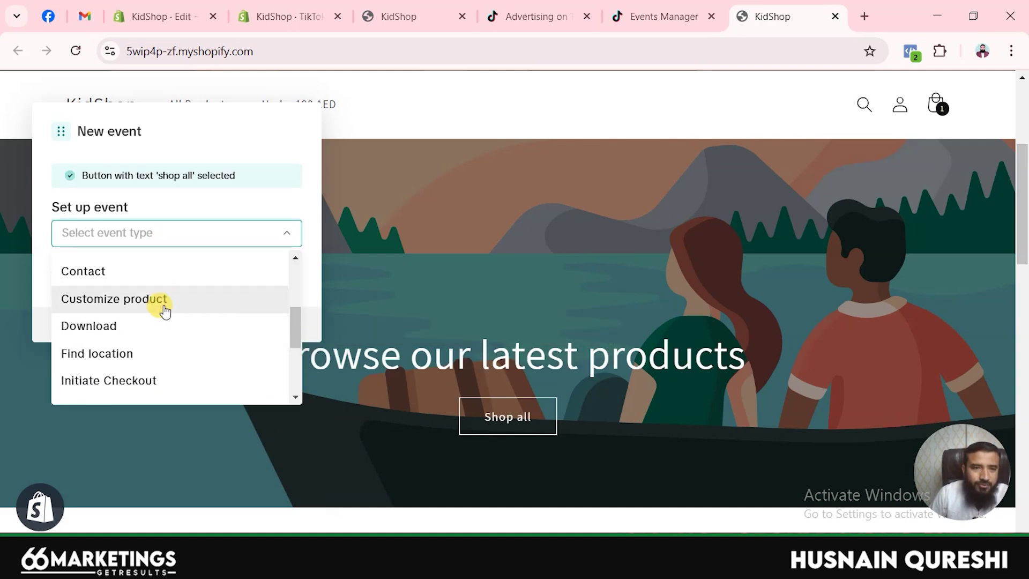
{"action": "left_click_drag", "start_coordinate": [294, 322], "coordinate": [290, 369]}
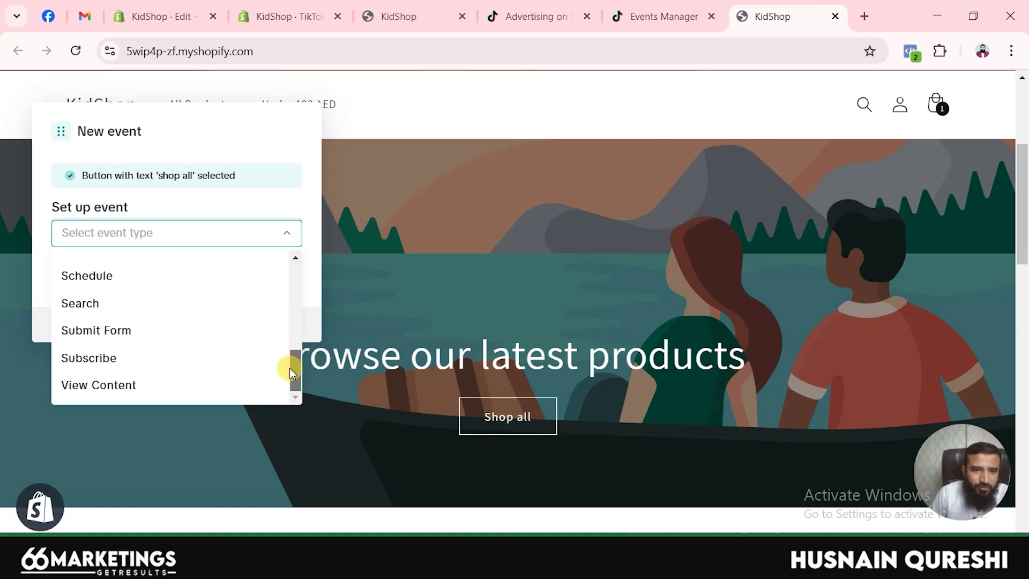
{"action": "left_click", "coordinate": [155, 386]}
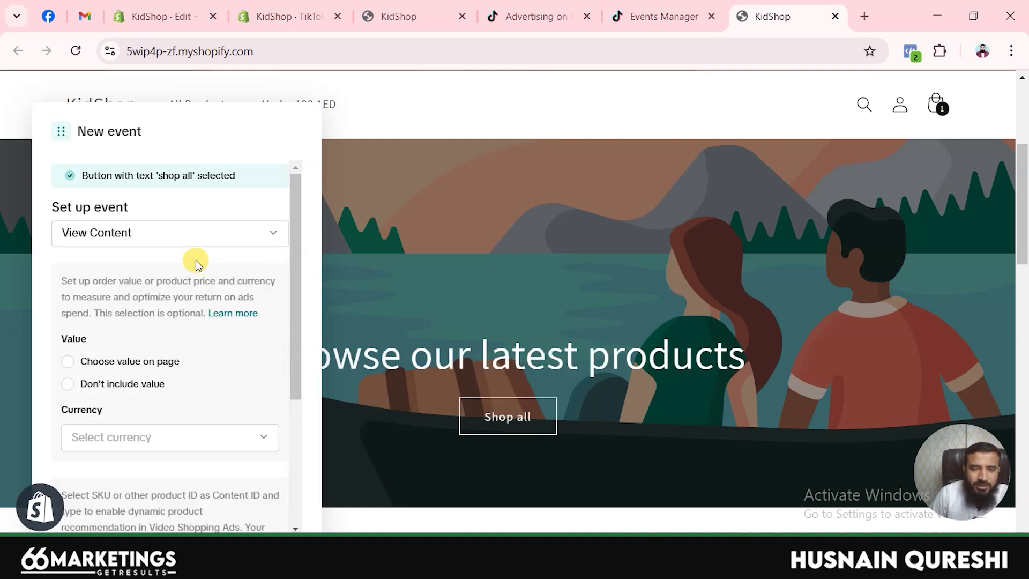
{"action": "scroll", "coordinate": [169, 258], "scroll_direction": "down", "scroll_amount": 4}
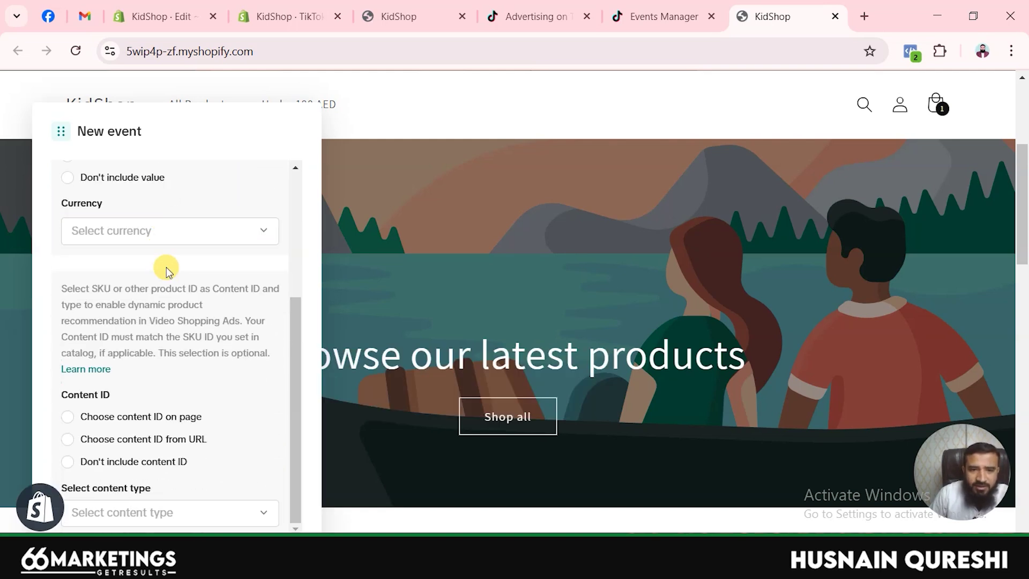
{"action": "scroll", "coordinate": [298, 301], "scroll_direction": "down", "scroll_amount": 5}
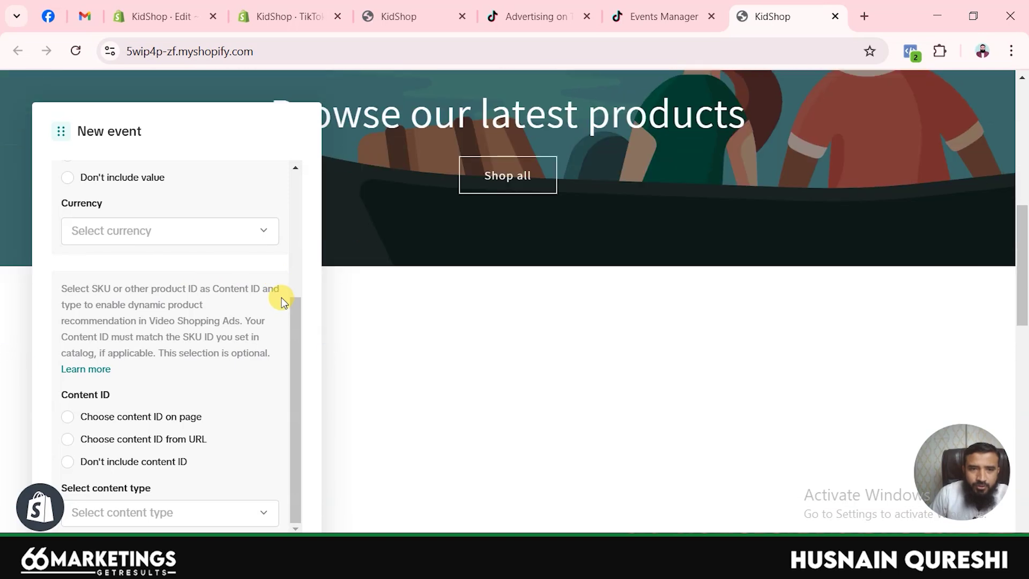
{"action": "scroll", "coordinate": [483, 276], "scroll_direction": "up", "scroll_amount": 5}
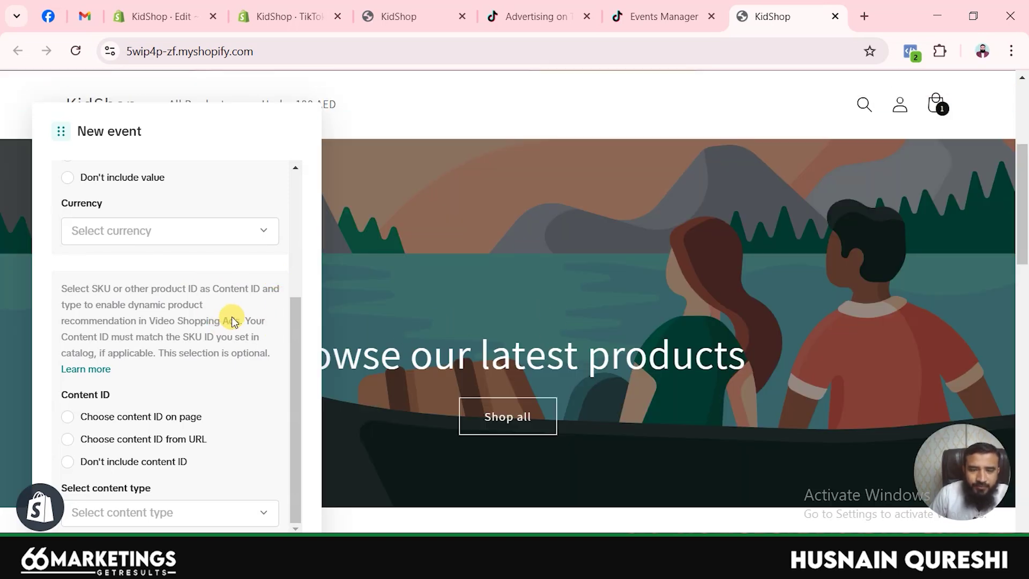
{"action": "key", "text": "ctrl+minus"}
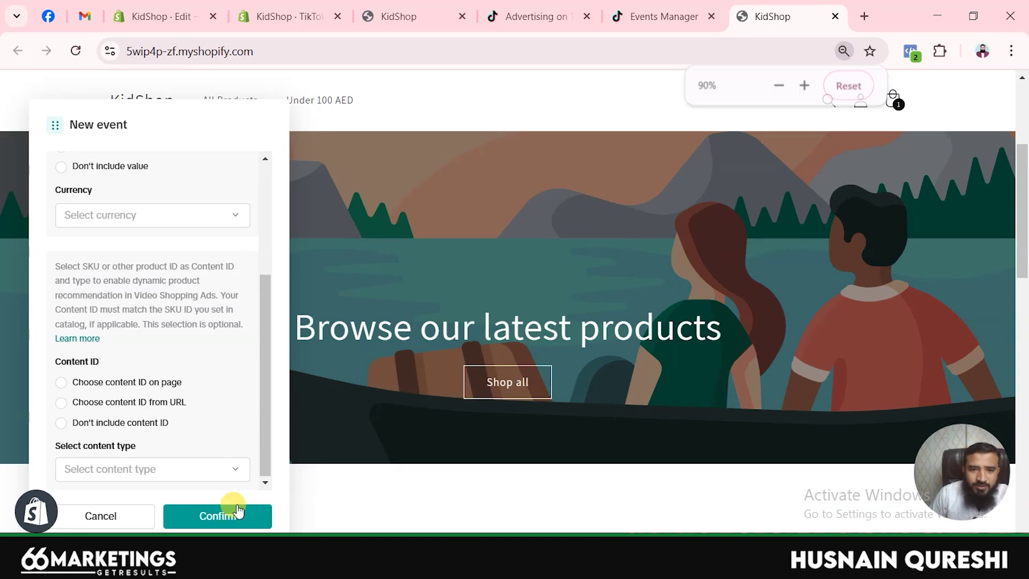
{"action": "left_click", "coordinate": [236, 517]}
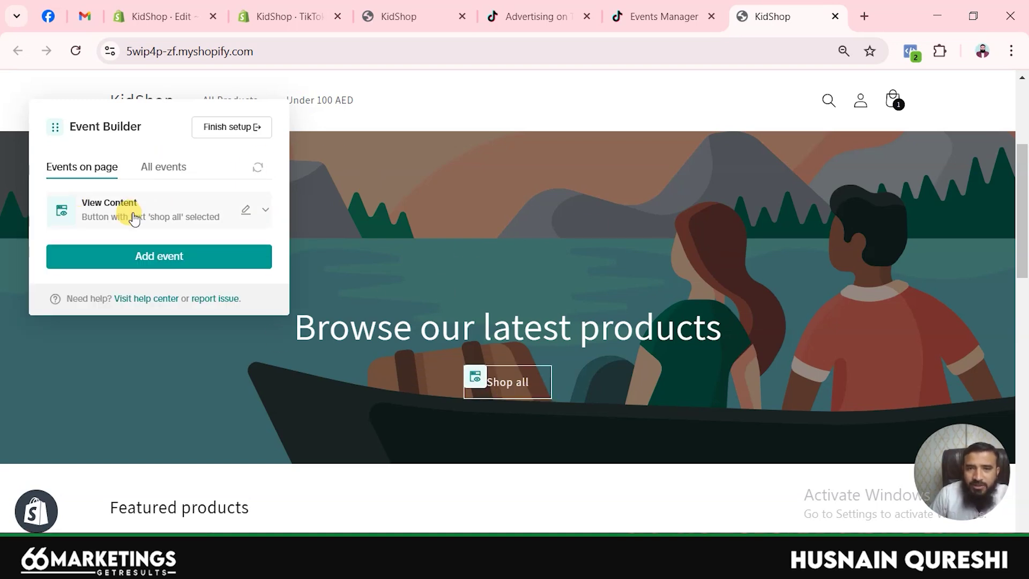
Step: Open the Lightweight Foldable Baby Stroller product page from the homepage's featured products with Event Builder running
{"action": "scroll", "coordinate": [512, 276], "scroll_direction": "up", "scroll_amount": 1}
{"action": "scroll", "coordinate": [508, 282], "scroll_direction": "down", "scroll_amount": 4}
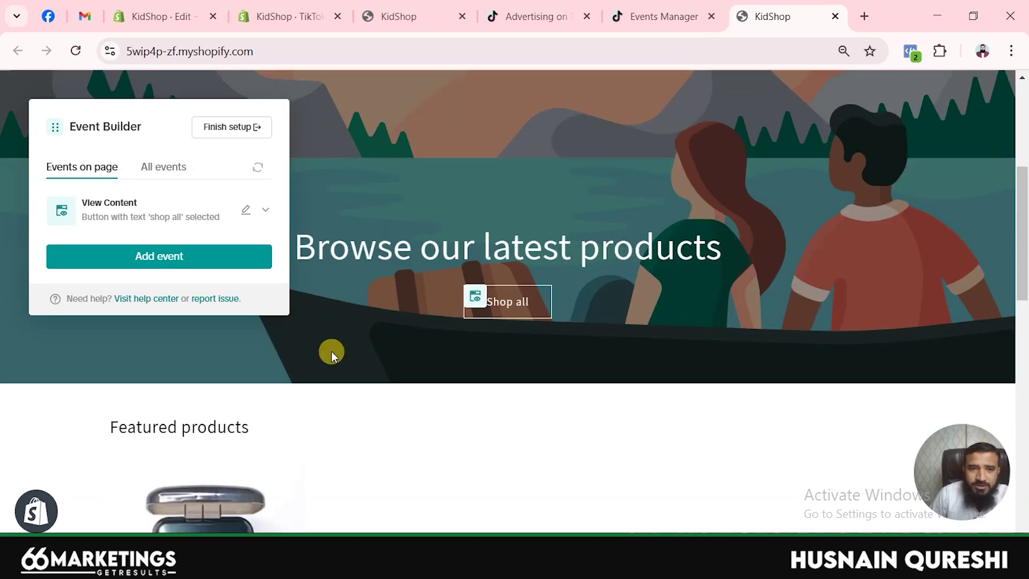
{"action": "left_click", "coordinate": [243, 432]}
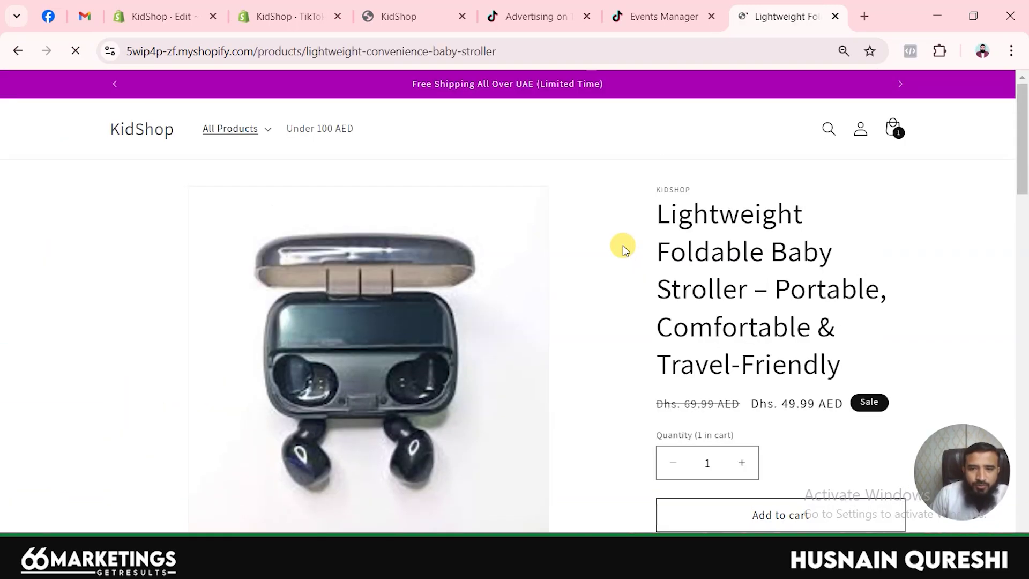
{"action": "scroll", "coordinate": [621, 247], "scroll_direction": "down", "scroll_amount": 3}
{"action": "scroll", "coordinate": [623, 246], "scroll_direction": "up", "scroll_amount": 3}
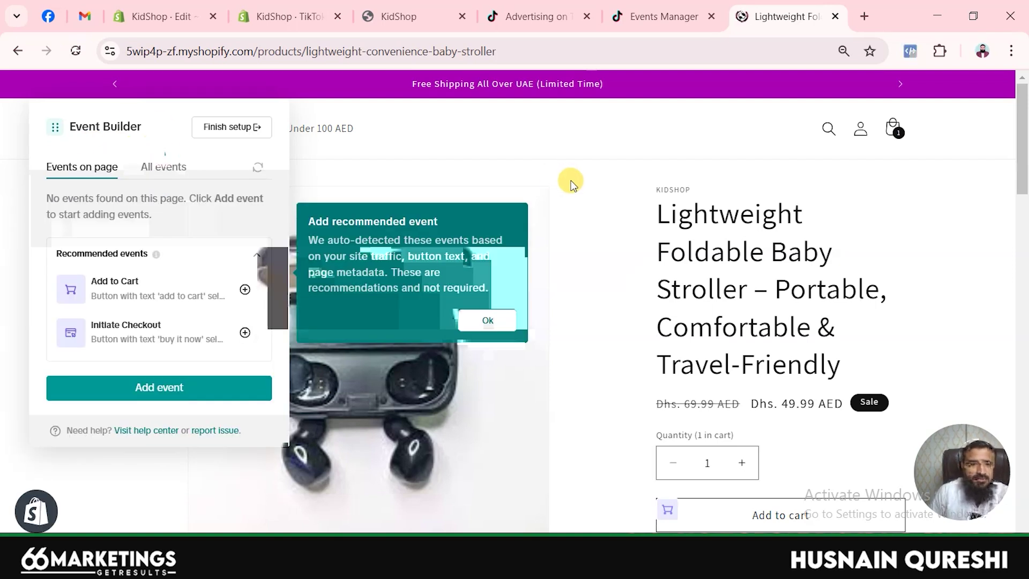
Step: Add the recommended Add to Cart and Initiate Checkout events for the product page's Add to cart and Buy it now buttons
{"action": "scroll", "coordinate": [693, 238], "scroll_direction": "down", "scroll_amount": 3}
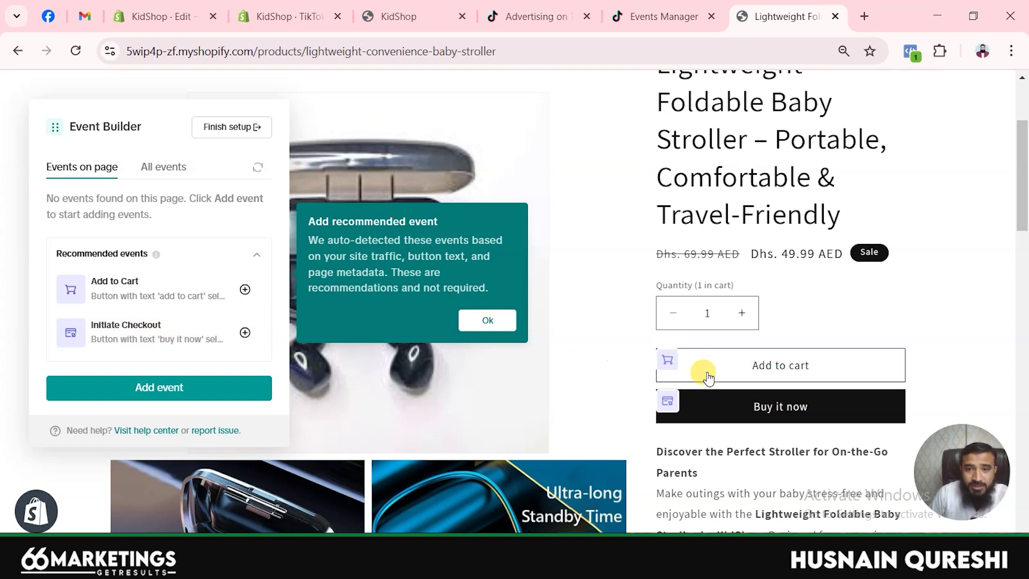
{"action": "left_click", "coordinate": [245, 291]}
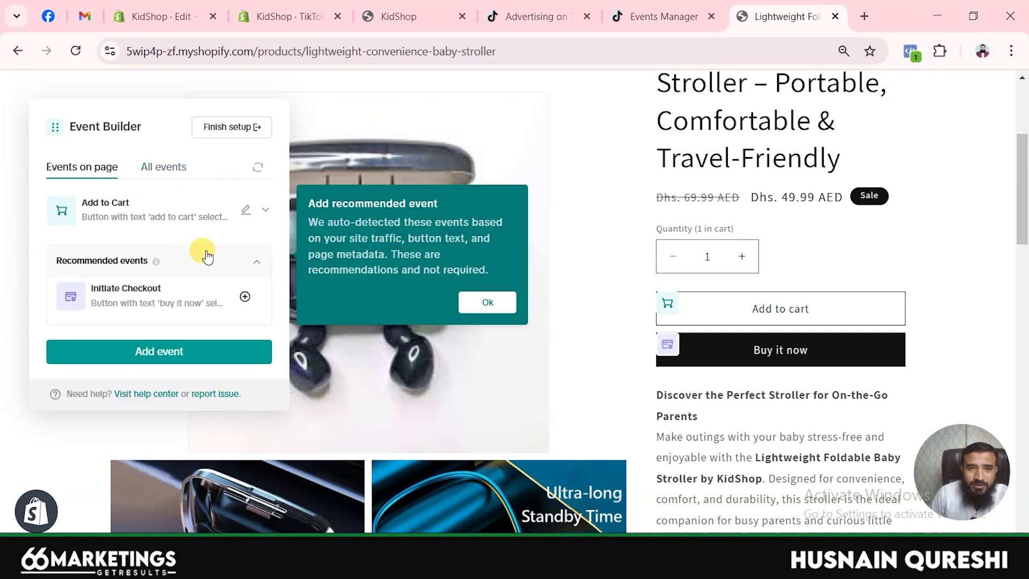
{"action": "left_click", "coordinate": [245, 296]}
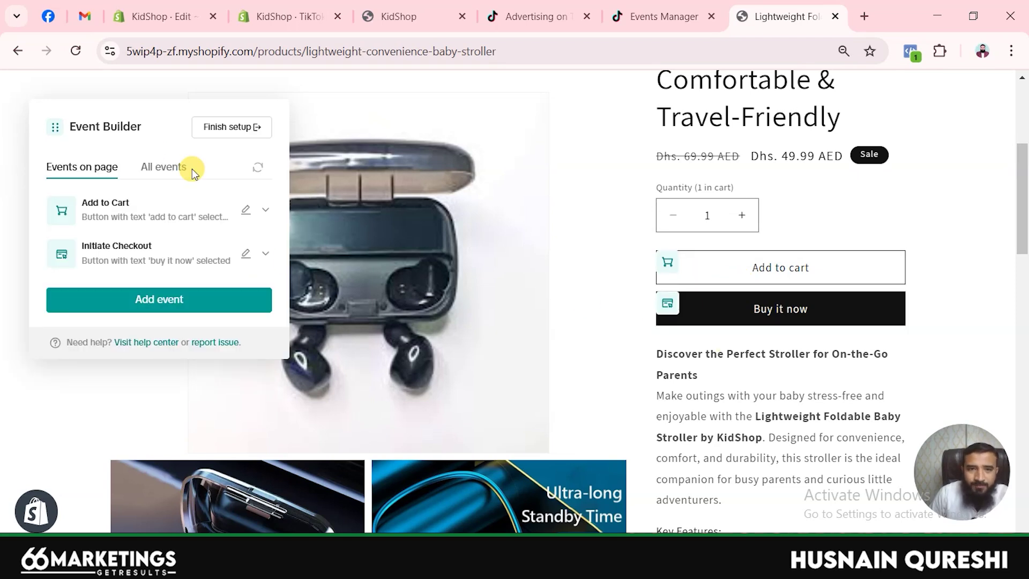
{"action": "scroll", "coordinate": [750, 338], "scroll_direction": "up", "scroll_amount": 5}
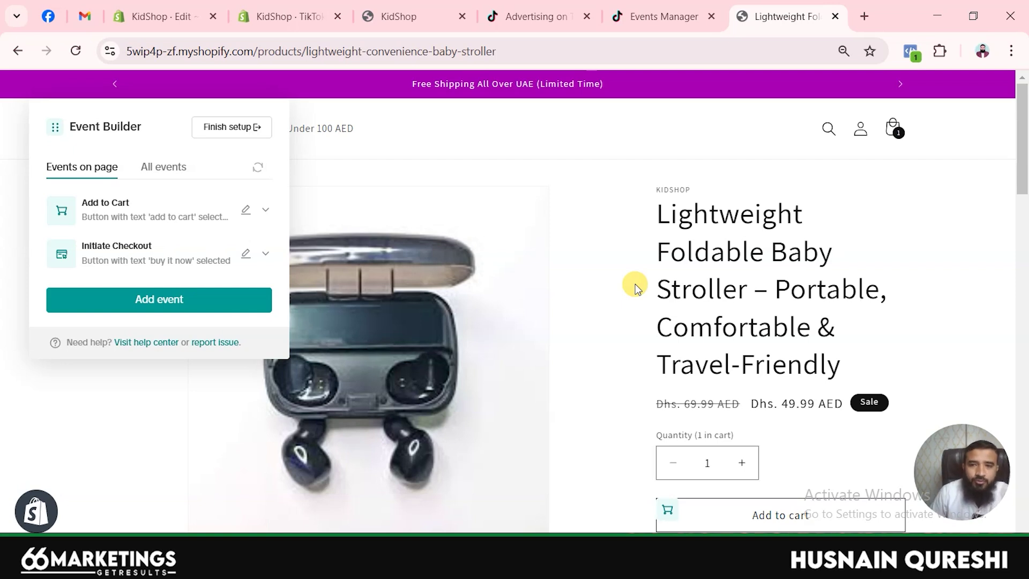
Step: Start a new event tracked by URL Visits and set its URL keyword to /cart
{"action": "scroll", "coordinate": [566, 268], "scroll_direction": "down", "scroll_amount": 4}
{"action": "left_click", "coordinate": [223, 301]}
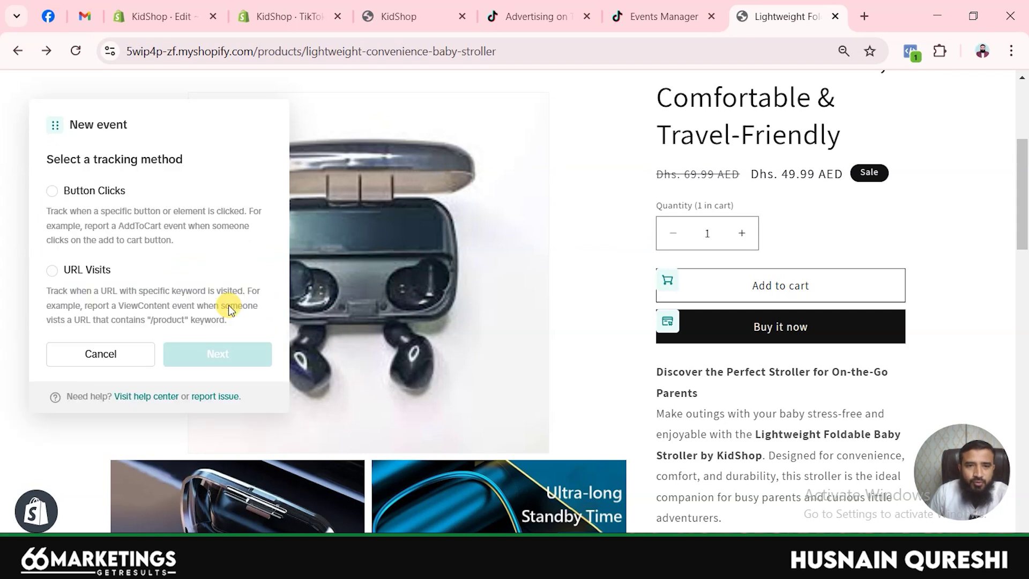
{"action": "left_click", "coordinate": [68, 269]}
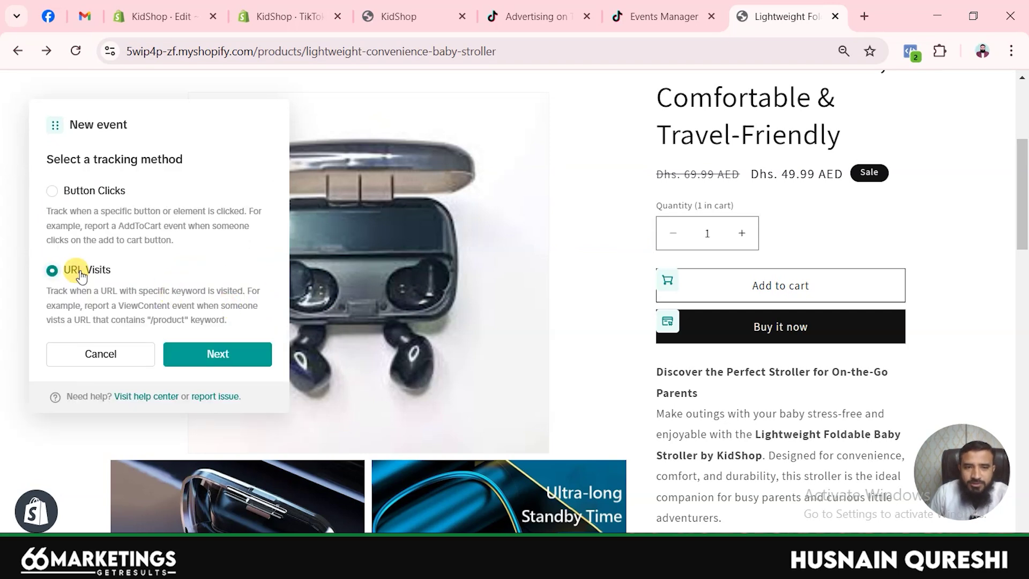
{"action": "left_click", "coordinate": [250, 351]}
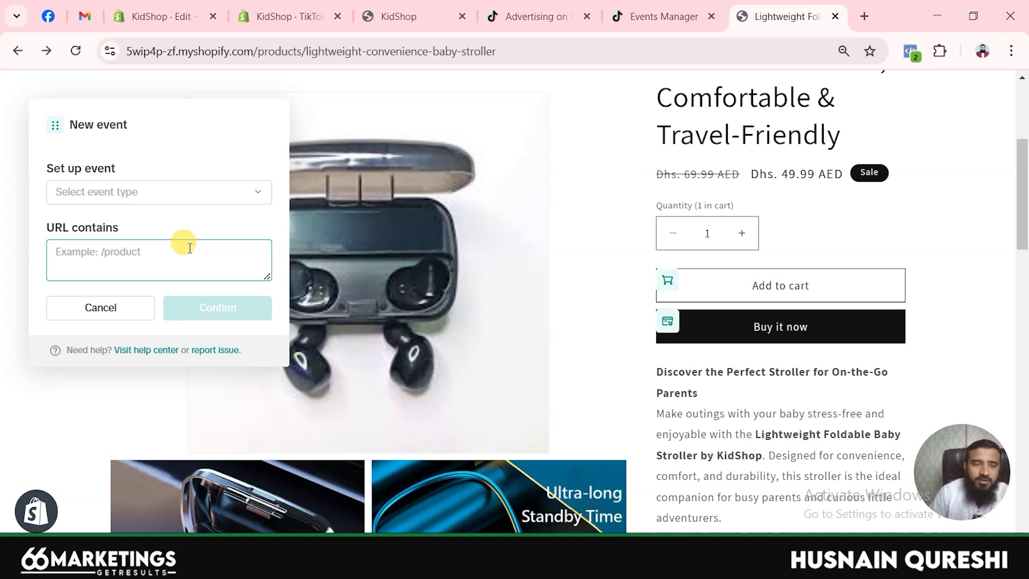
{"action": "left_click", "coordinate": [189, 248]}
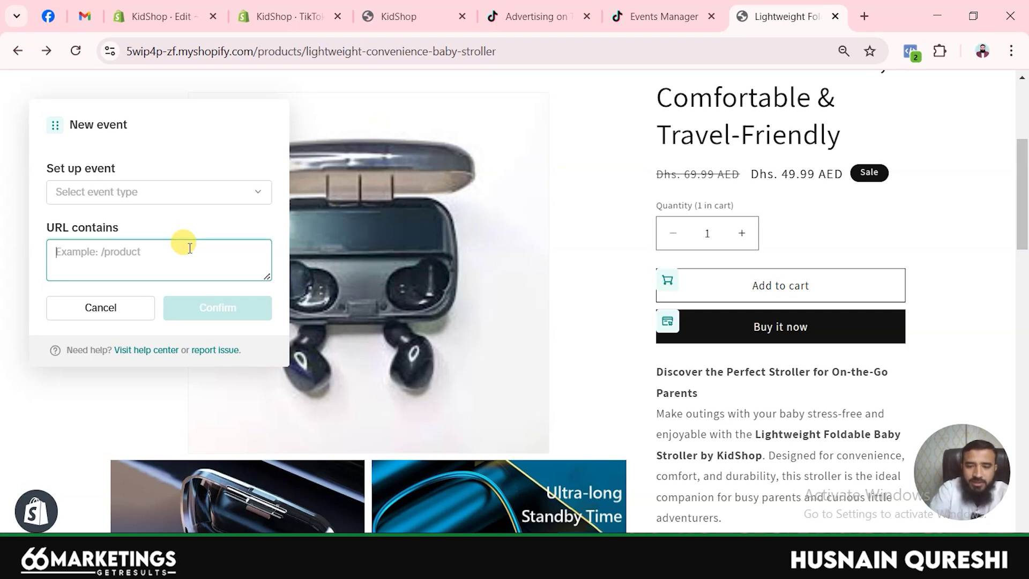
{"action": "type", "text": "/cart"}
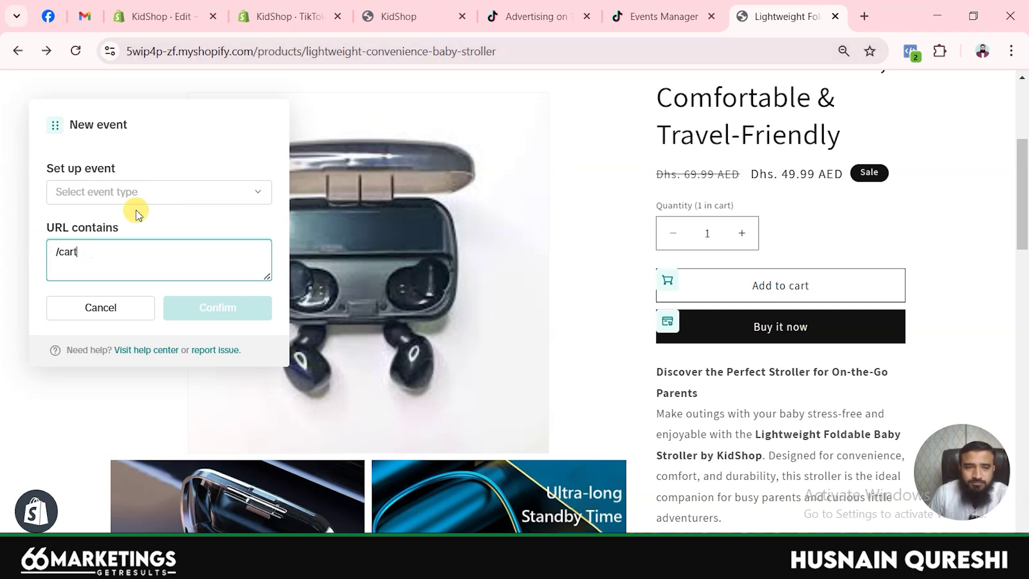
Step: Set the /cart event's type to Add to Cart and confirm it without the optional value, currency and content details
{"action": "left_click", "coordinate": [128, 193]}
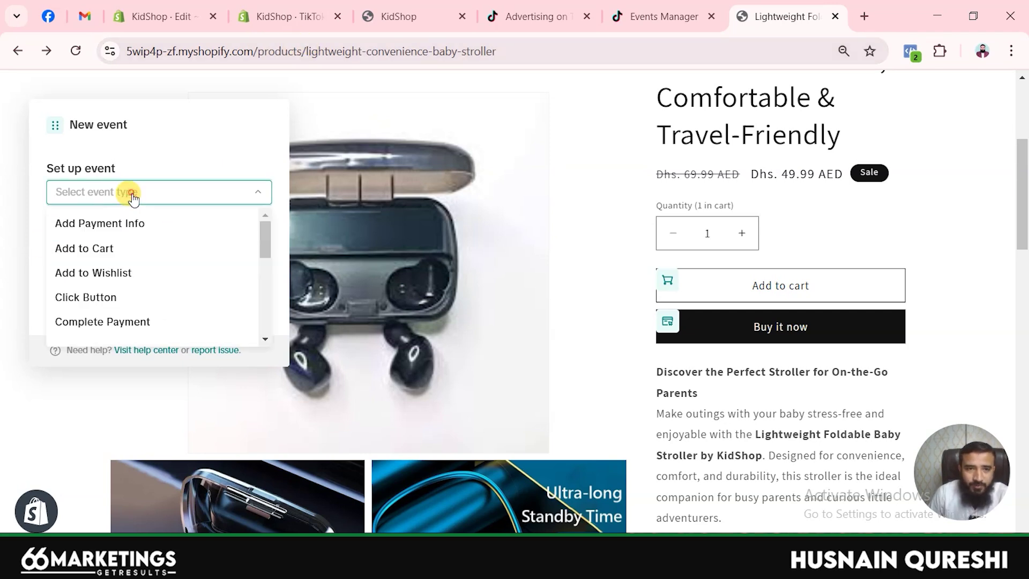
{"action": "left_click", "coordinate": [108, 248]}
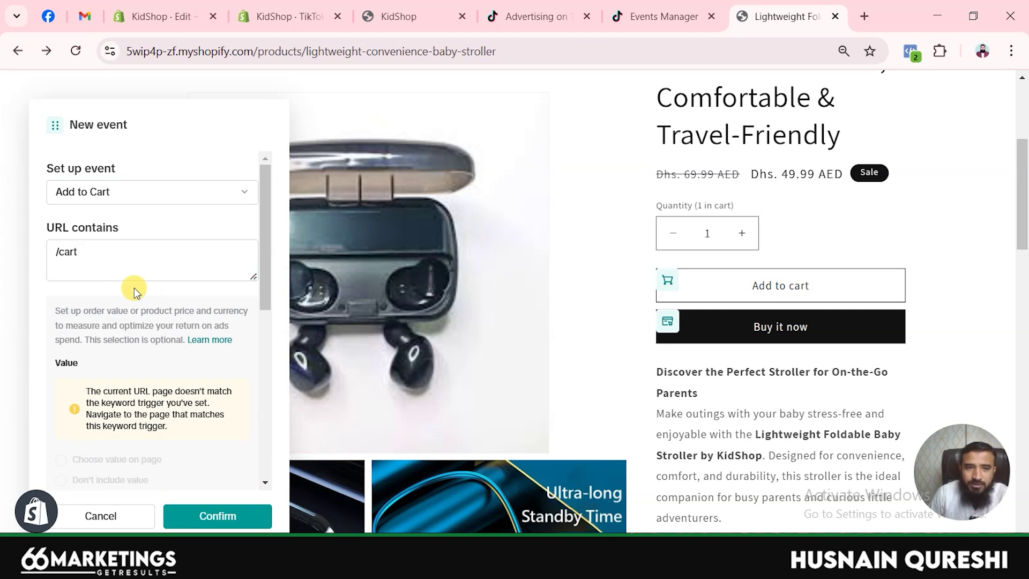
{"action": "left_click", "coordinate": [110, 251]}
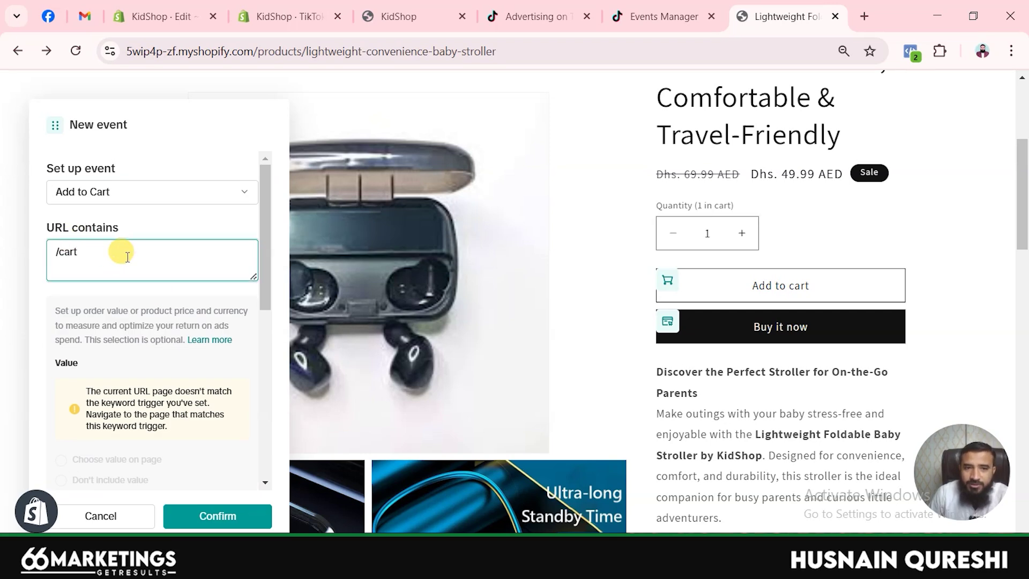
{"action": "scroll", "coordinate": [168, 384], "scroll_direction": "down", "scroll_amount": 2}
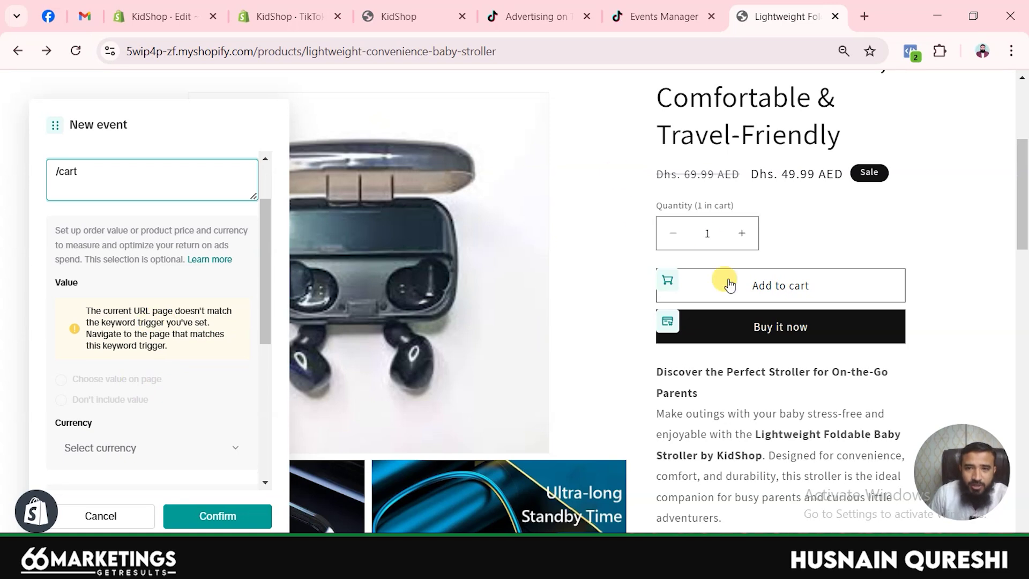
{"action": "scroll", "coordinate": [164, 269], "scroll_direction": "up", "scroll_amount": 2}
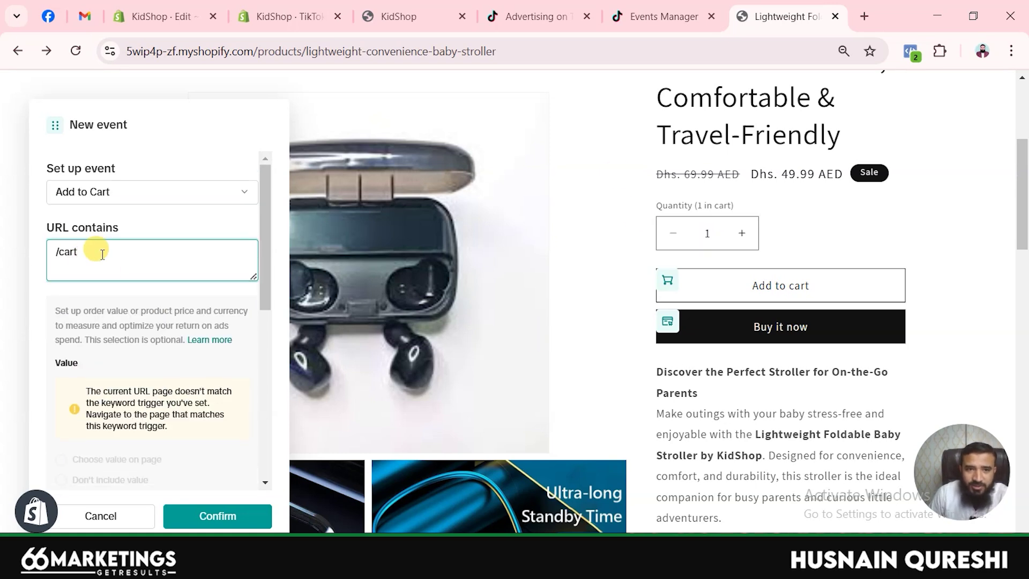
{"action": "scroll", "coordinate": [165, 361], "scroll_direction": "down", "scroll_amount": 4}
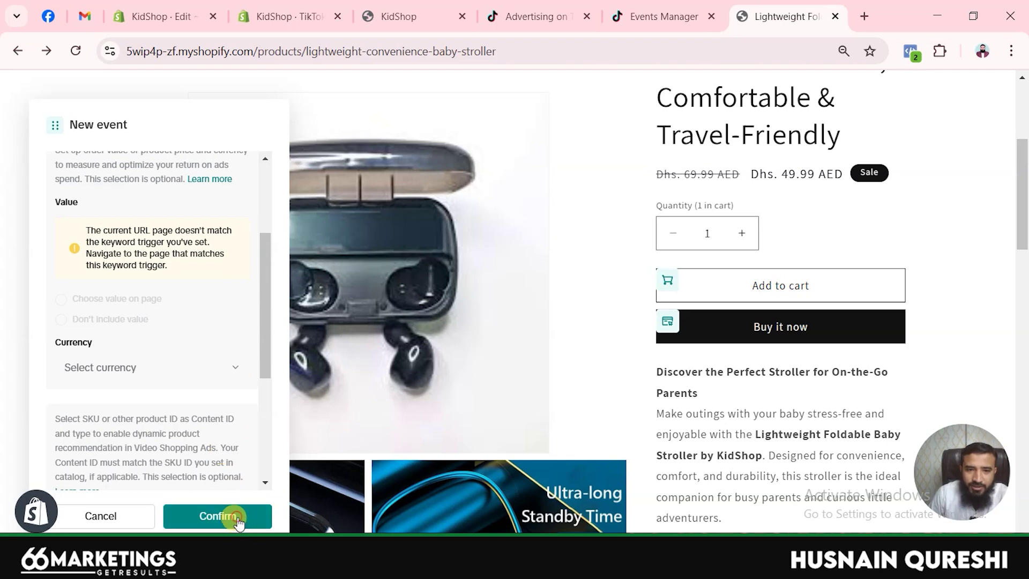
{"action": "left_click", "coordinate": [236, 516]}
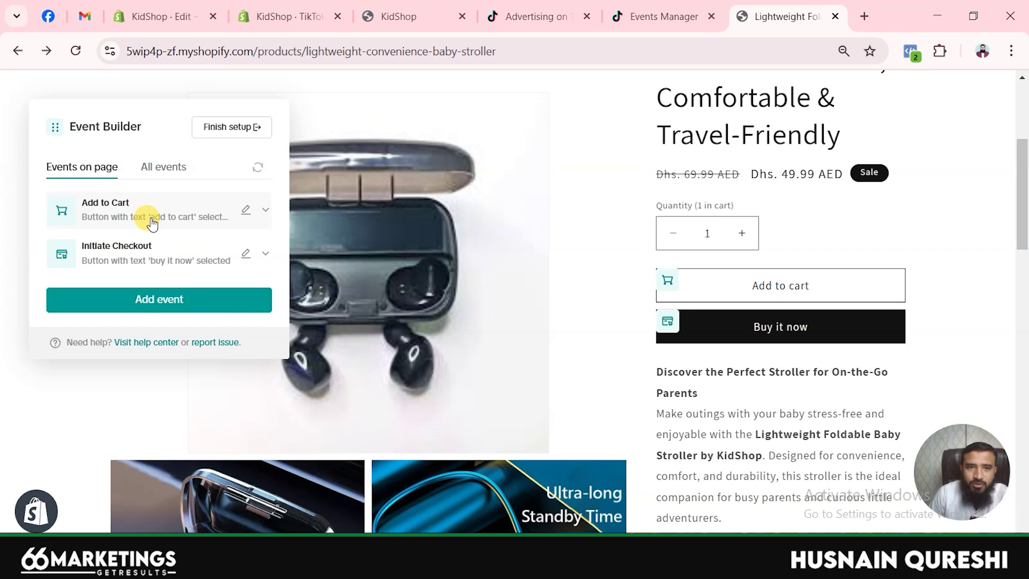
Step: Start another new event tracked by URL Visits and set its event type to Initiate Checkout
{"action": "scroll", "coordinate": [161, 239], "scroll_direction": "down", "scroll_amount": 3}
{"action": "scroll", "coordinate": [161, 239], "scroll_direction": "up", "scroll_amount": 3}
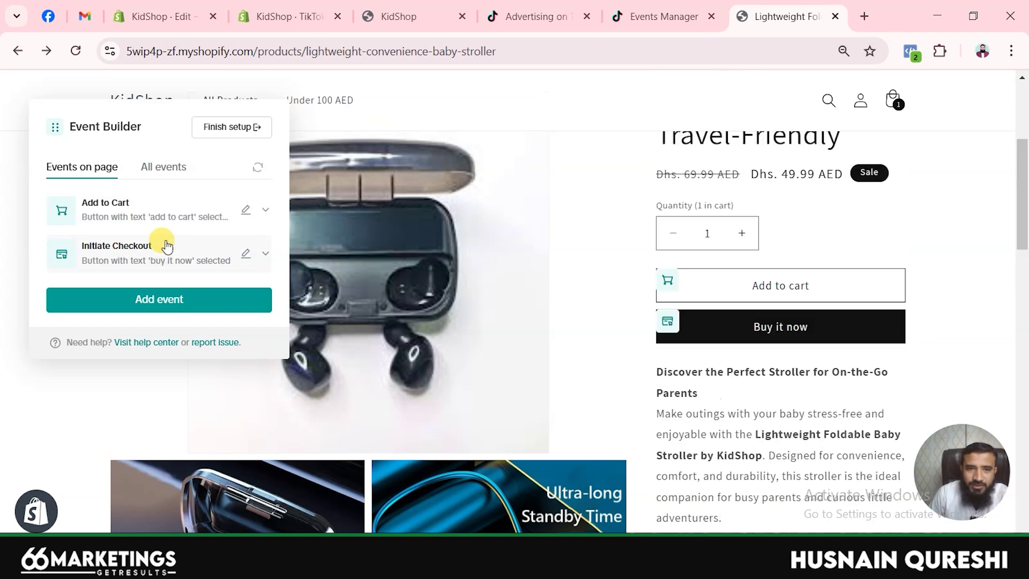
{"action": "left_click", "coordinate": [188, 305]}
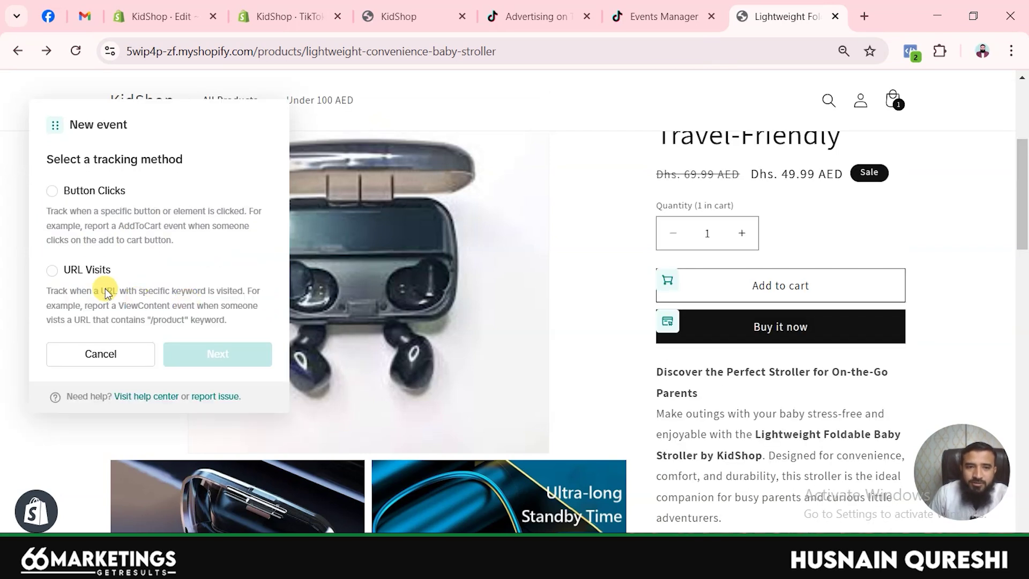
{"action": "left_click", "coordinate": [96, 269]}
{"action": "left_click", "coordinate": [214, 353]}
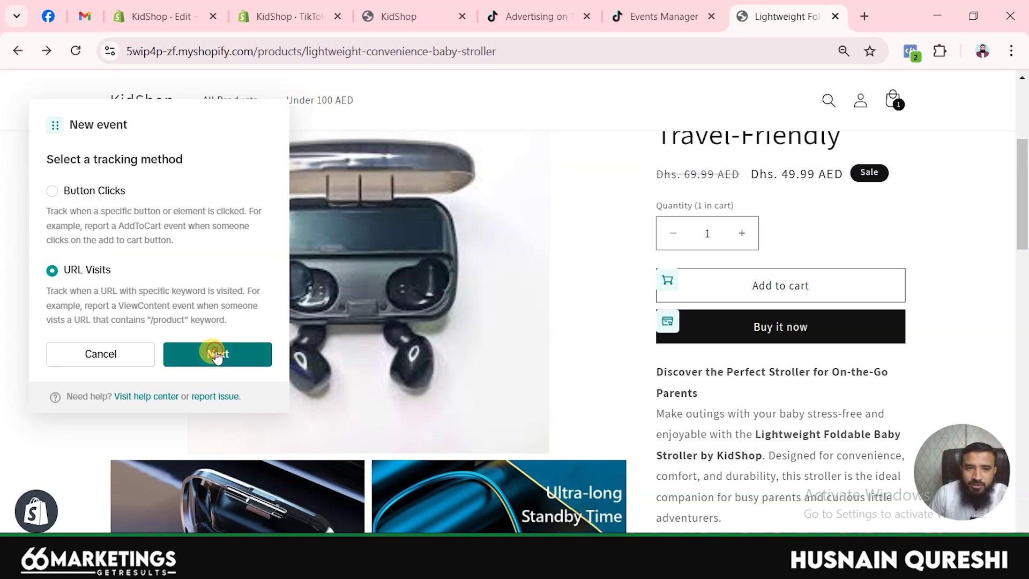
{"action": "left_click", "coordinate": [160, 196]}
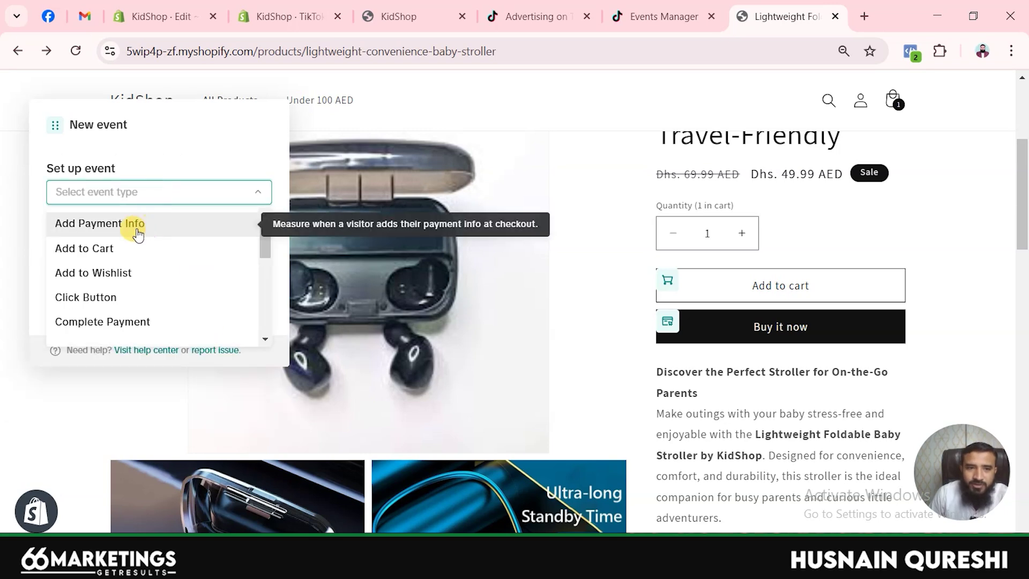
{"action": "scroll", "coordinate": [147, 295], "scroll_direction": "down", "scroll_amount": 1}
{"action": "scroll", "coordinate": [150, 304], "scroll_direction": "down", "scroll_amount": 1}
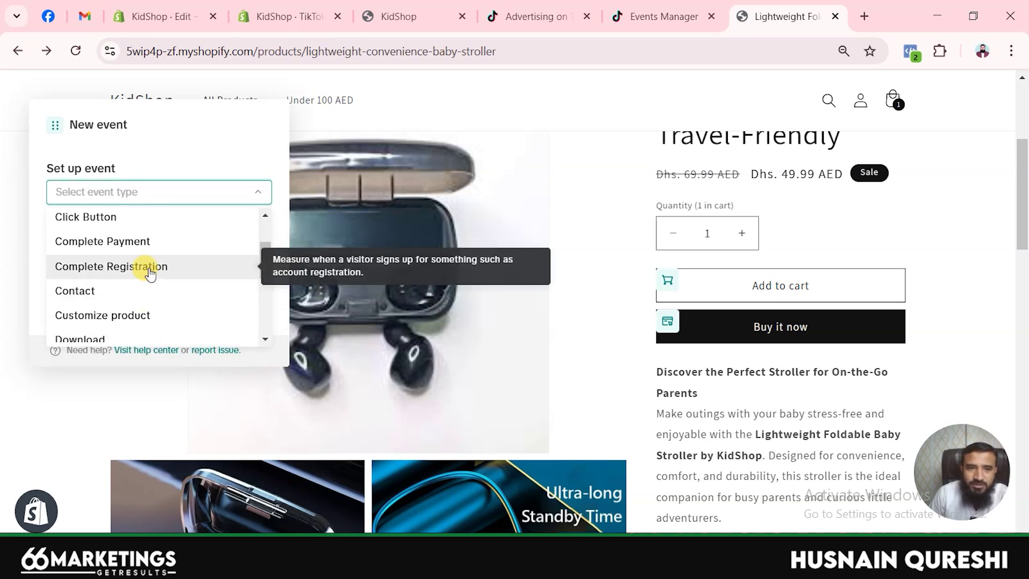
{"action": "scroll", "coordinate": [139, 311], "scroll_direction": "down", "scroll_amount": 4}
{"action": "left_click", "coordinate": [134, 308]}
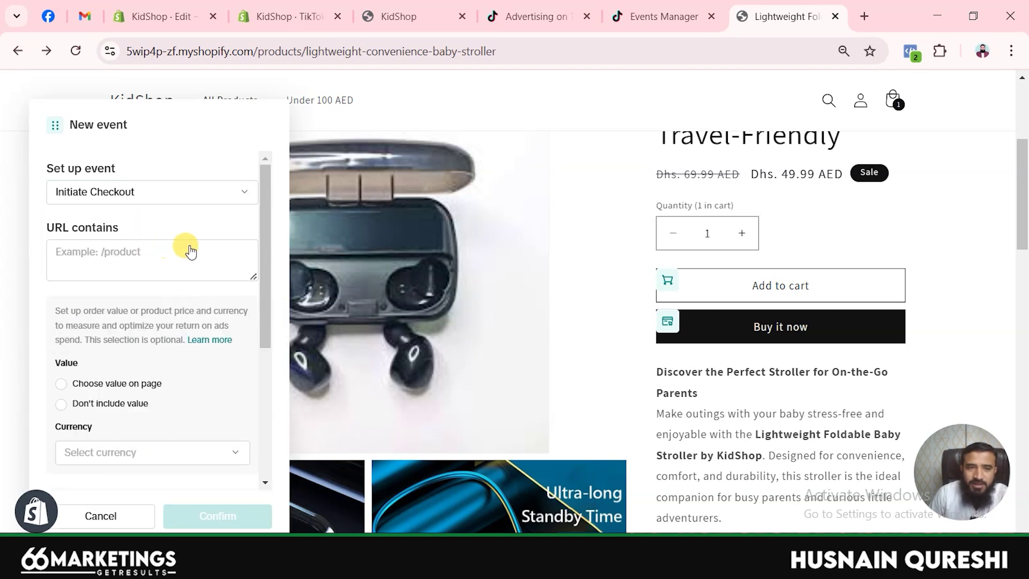
Step: Set the Initiate Checkout event's URL keyword to /checkouts and confirm the event without optional details
{"action": "left_click", "coordinate": [137, 254]}
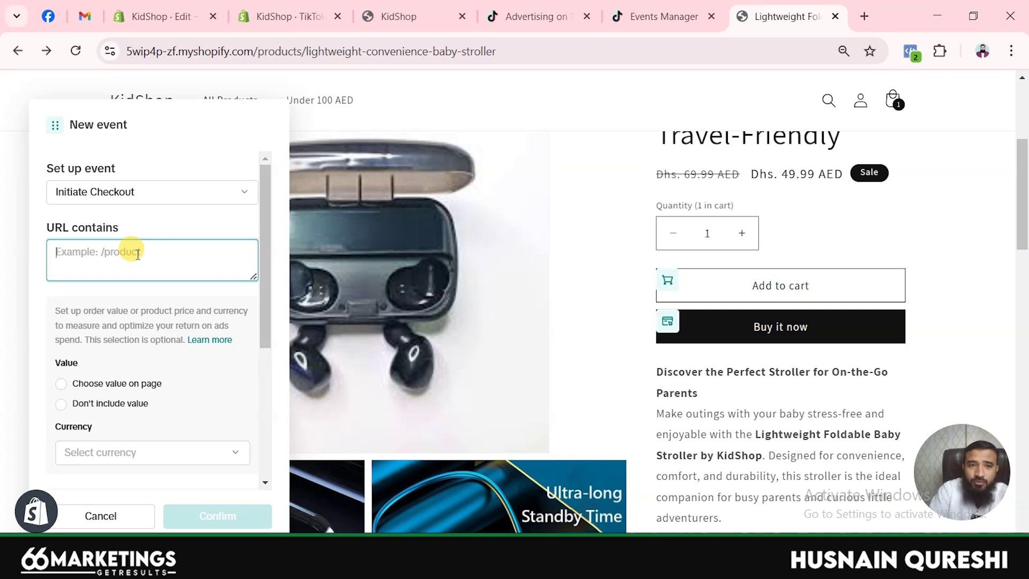
{"action": "type", "text": "/checo"}
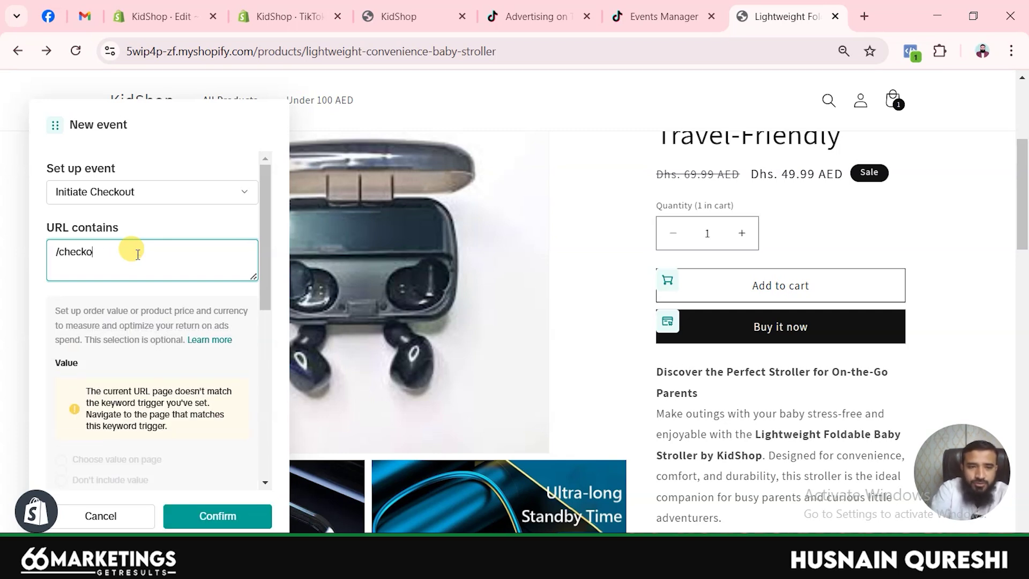
{"action": "left_click", "coordinate": [131, 290]}
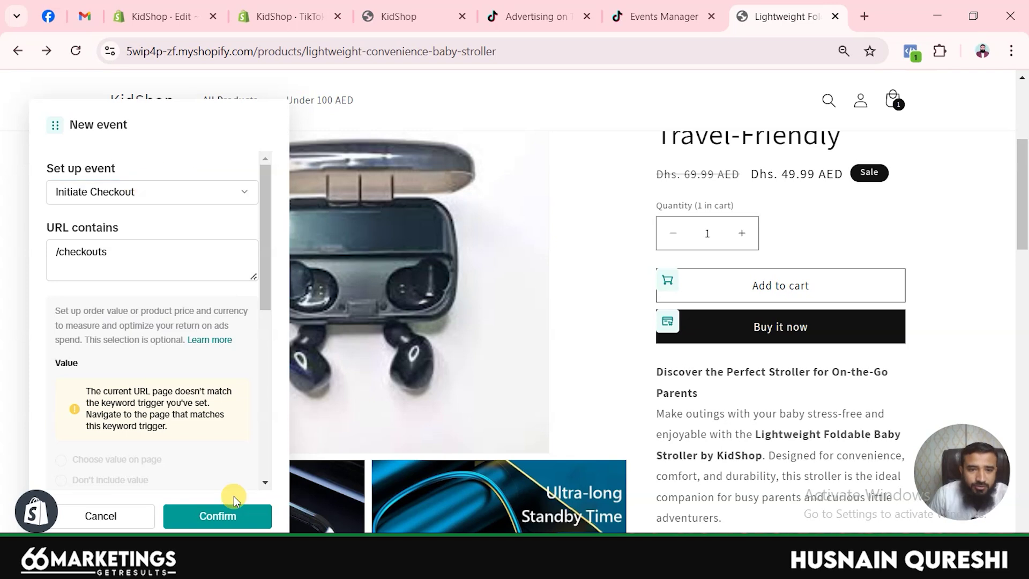
{"action": "left_click", "coordinate": [226, 514]}
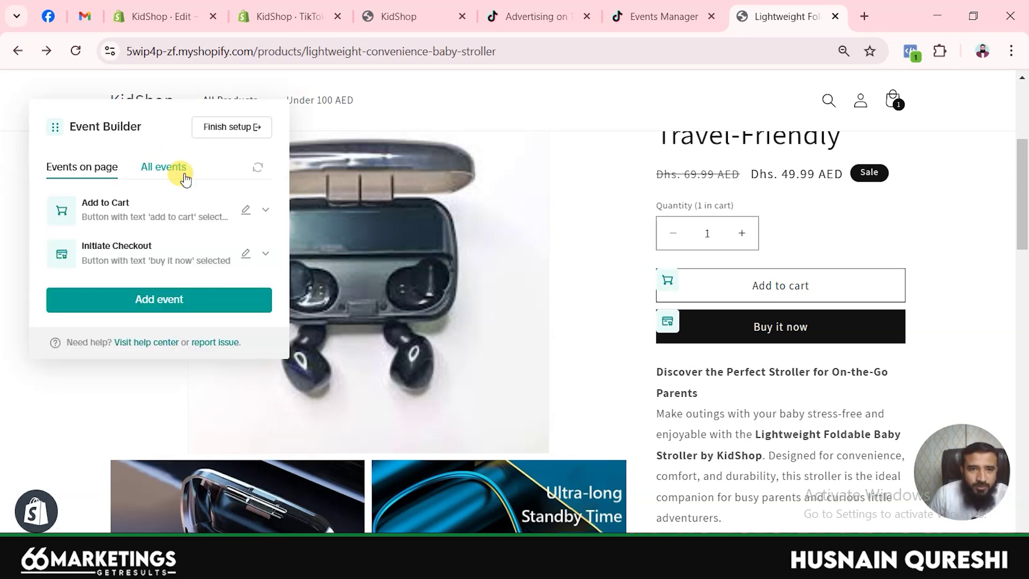
Step: Start a further event tracked by URL Visits and set its event type to Place an Order
{"action": "left_click", "coordinate": [202, 298]}
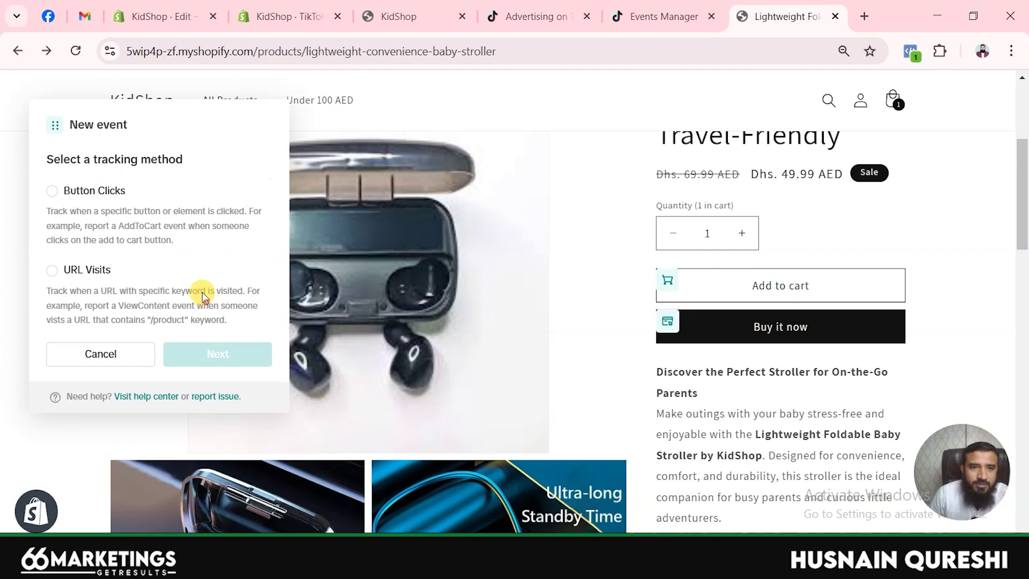
{"action": "left_click", "coordinate": [88, 270]}
{"action": "left_click", "coordinate": [221, 351]}
{"action": "left_click", "coordinate": [140, 194]}
{"action": "scroll", "coordinate": [161, 300], "scroll_direction": "down", "scroll_amount": 2}
{"action": "scroll", "coordinate": [184, 273], "scroll_direction": "down", "scroll_amount": 1}
{"action": "scroll", "coordinate": [184, 273], "scroll_direction": "down", "scroll_amount": 3}
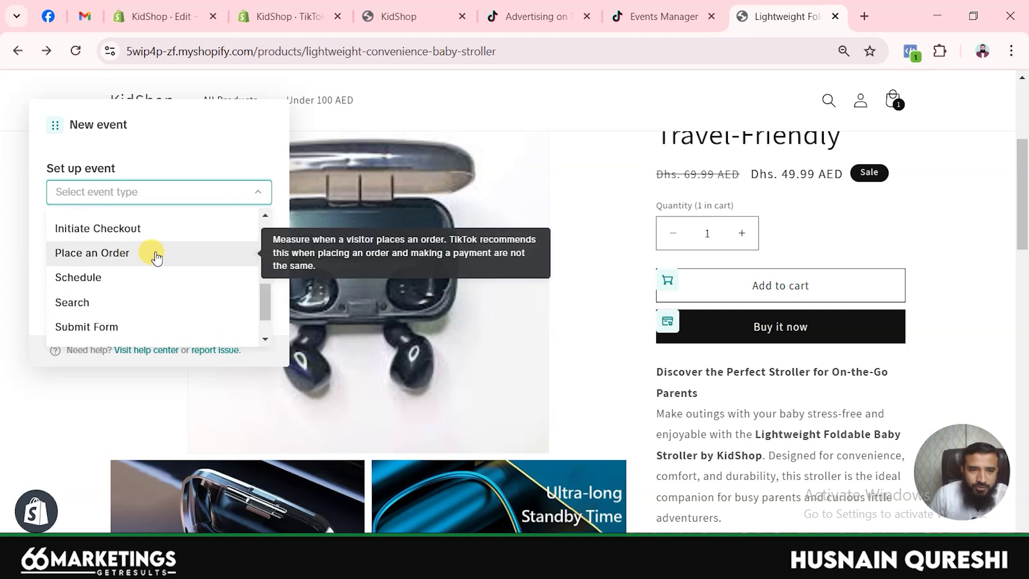
{"action": "scroll", "coordinate": [154, 279], "scroll_direction": "down", "scroll_amount": 4}
{"action": "scroll", "coordinate": [159, 290], "scroll_direction": "up", "scroll_amount": 4}
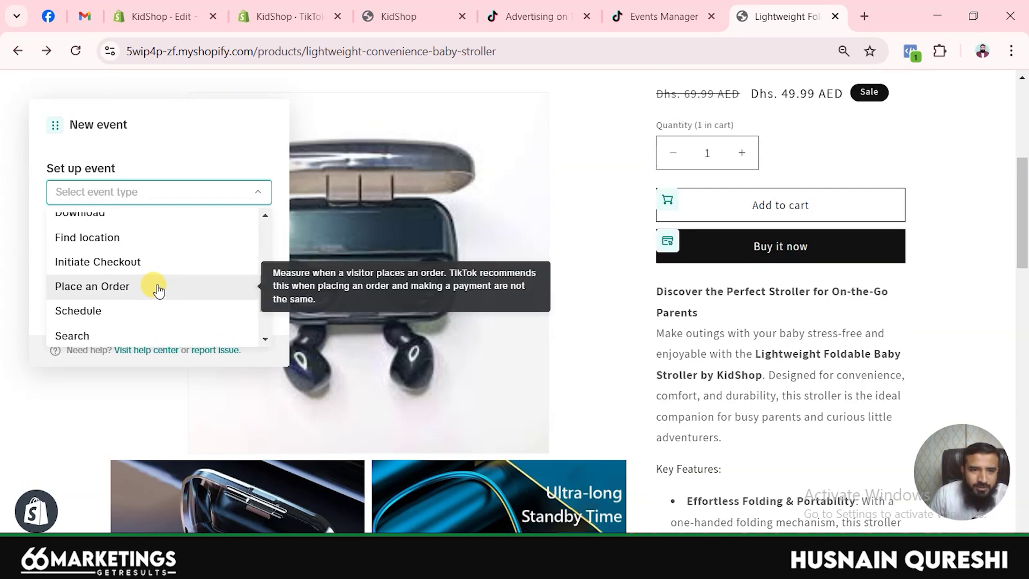
{"action": "scroll", "coordinate": [169, 294], "scroll_direction": "up", "scroll_amount": 2}
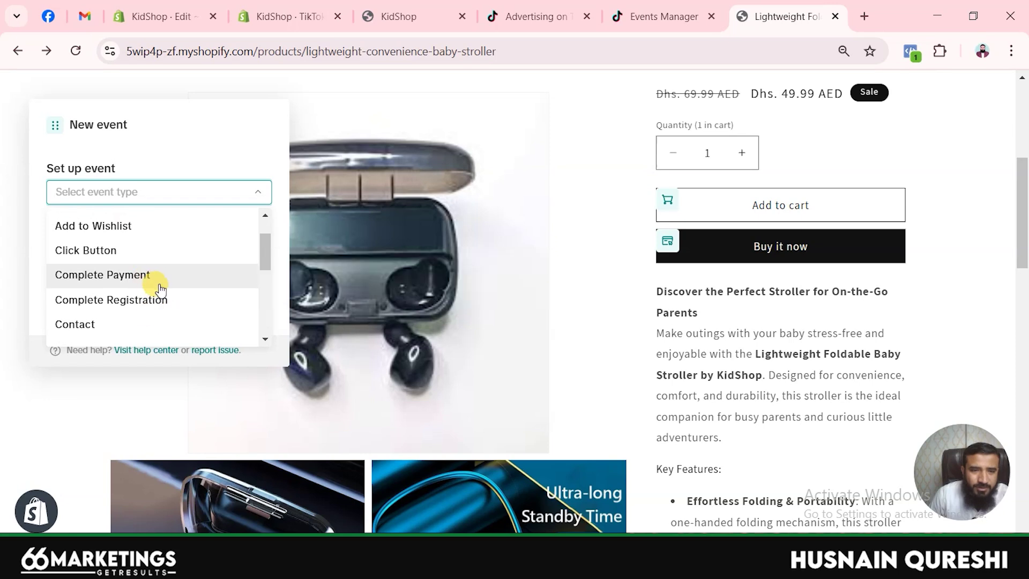
{"action": "scroll", "coordinate": [168, 284], "scroll_direction": "up", "scroll_amount": 1}
{"action": "scroll", "coordinate": [182, 292], "scroll_direction": "up", "scroll_amount": 2}
{"action": "scroll", "coordinate": [155, 292], "scroll_direction": "down", "scroll_amount": 2}
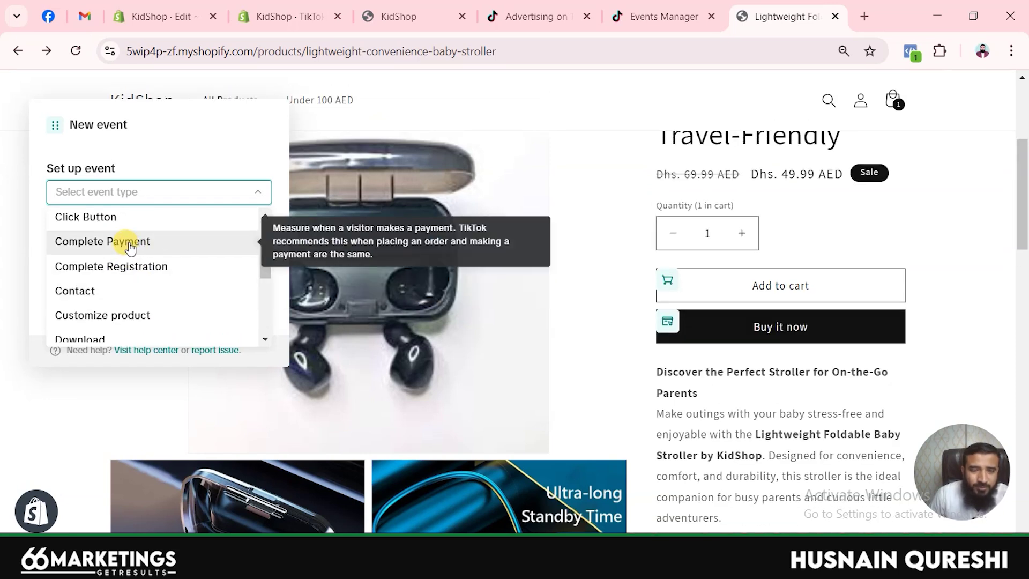
{"action": "scroll", "coordinate": [176, 276], "scroll_direction": "down", "scroll_amount": 3}
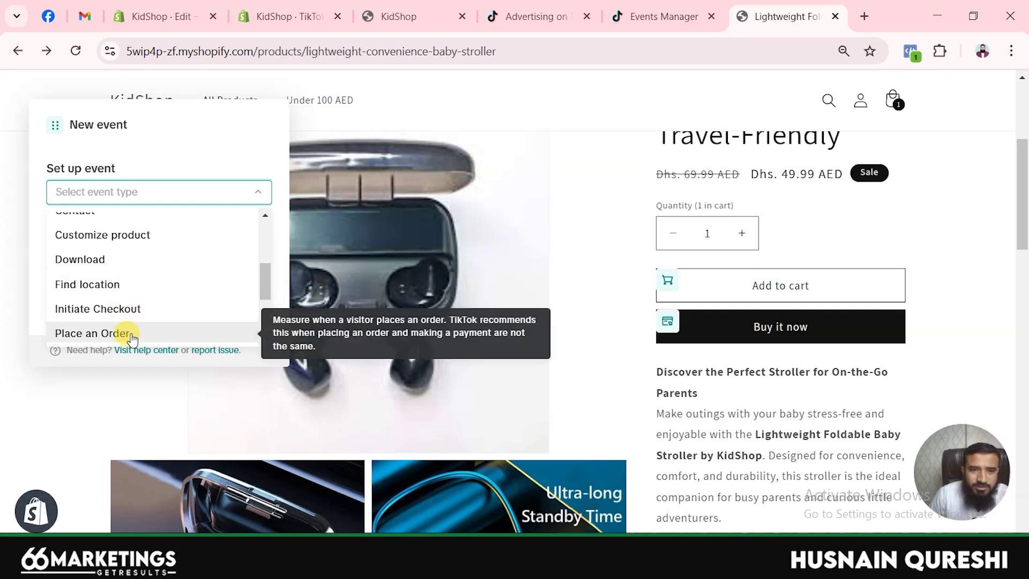
{"action": "scroll", "coordinate": [156, 321], "scroll_direction": "down", "scroll_amount": 3}
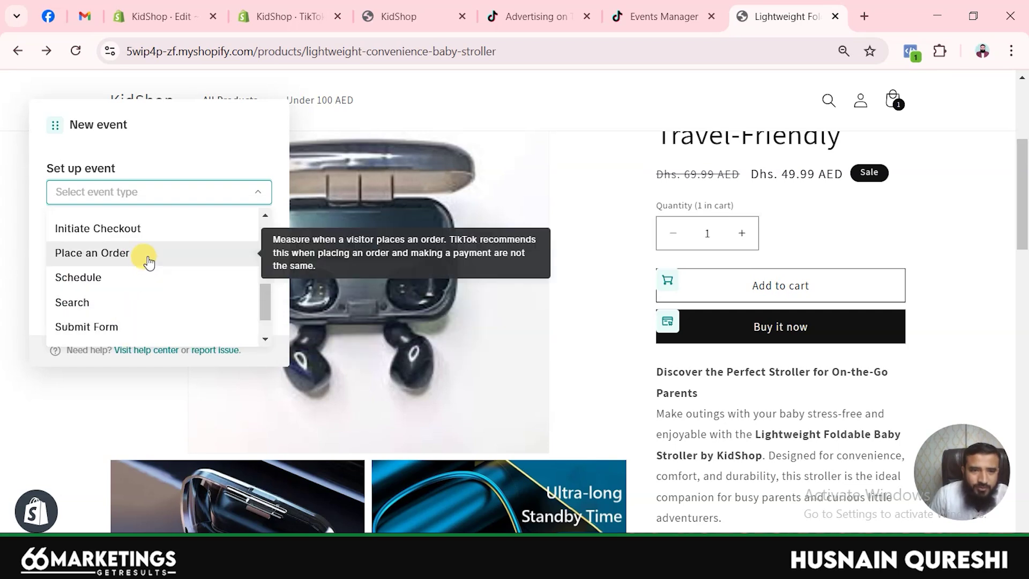
{"action": "left_click", "coordinate": [148, 260]}
Step: Set the Place an Order event's URL keyword to /thank-you and confirm the event without optional details
{"action": "left_click", "coordinate": [129, 255]}
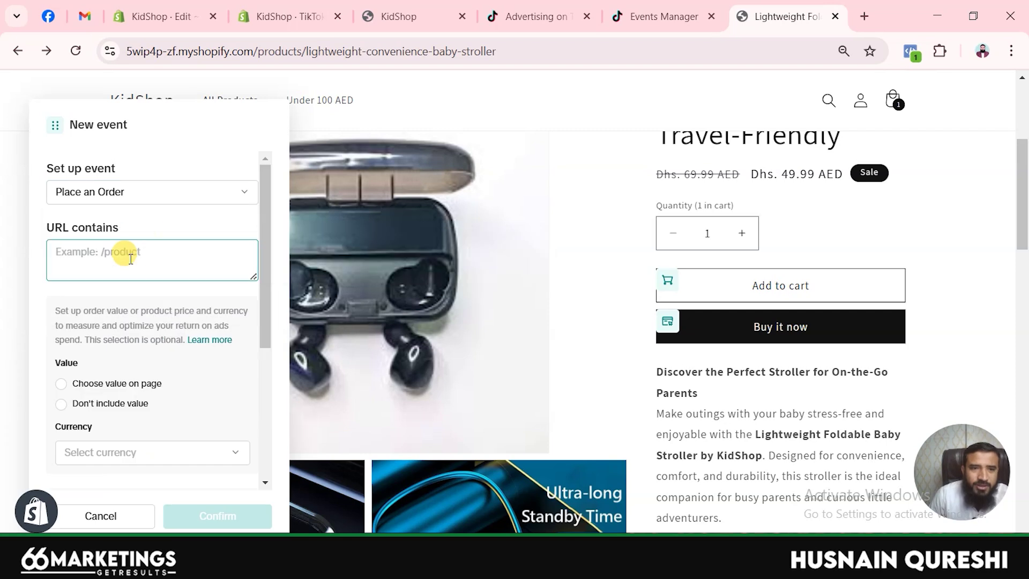
{"action": "type", "text": "/"}
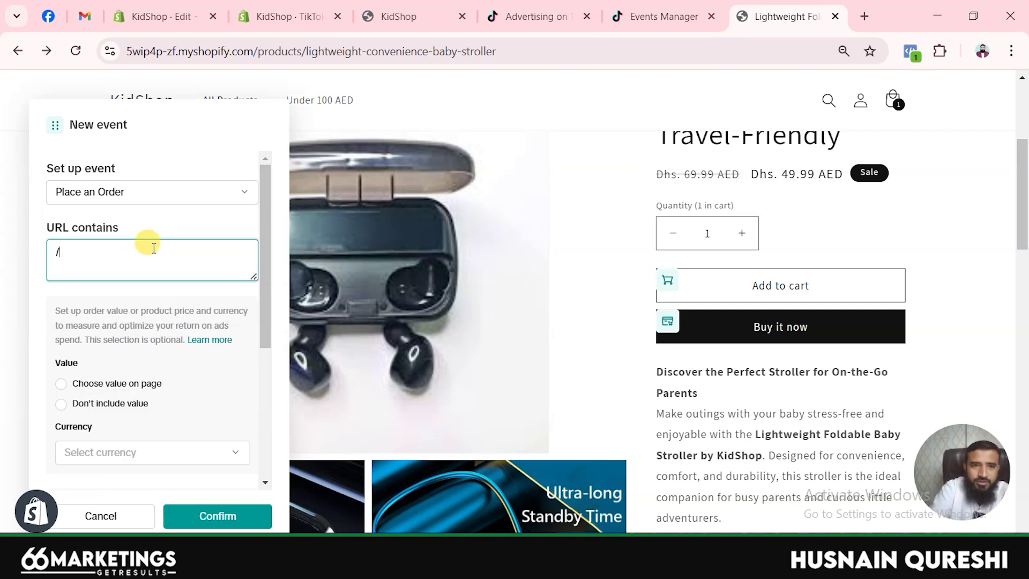
{"action": "type", "text": "thank-you"}
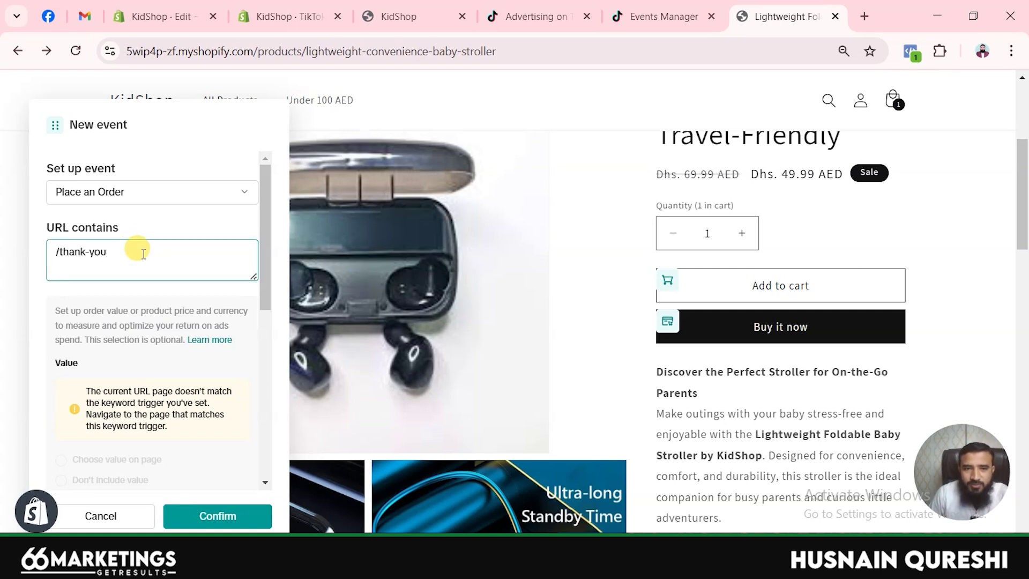
{"action": "left_click", "coordinate": [217, 514]}
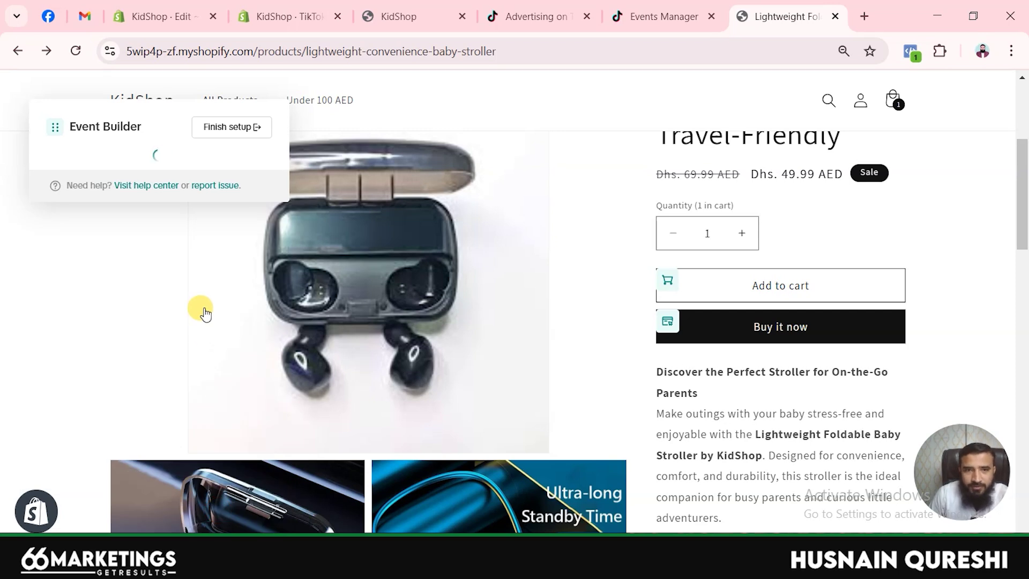
Step: Show the list of all events configured in Event Builder to review them
{"action": "scroll", "coordinate": [187, 226], "scroll_direction": "down", "scroll_amount": 3}
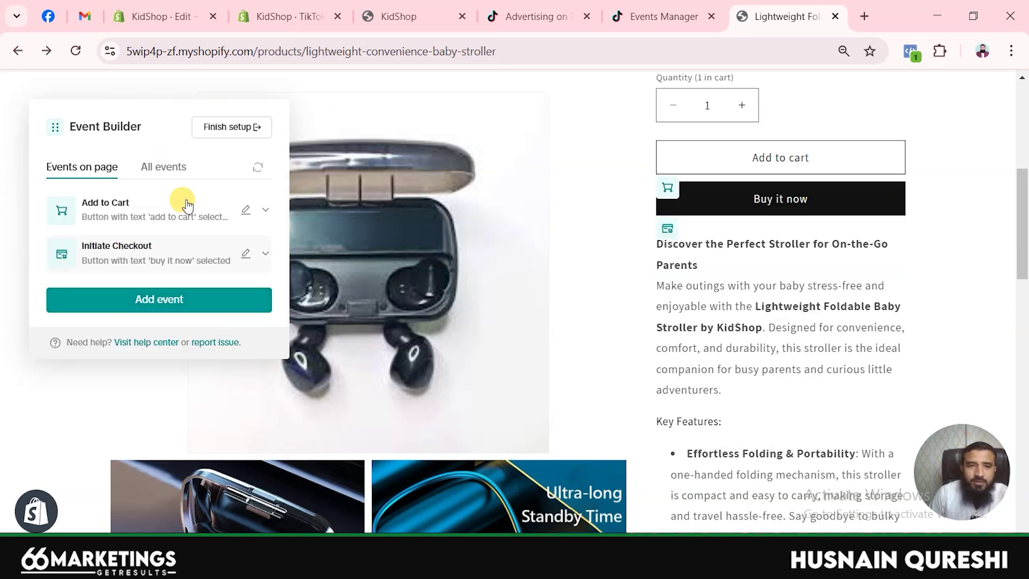
{"action": "left_click", "coordinate": [171, 166]}
{"action": "scroll", "coordinate": [195, 239], "scroll_direction": "down", "scroll_amount": 3}
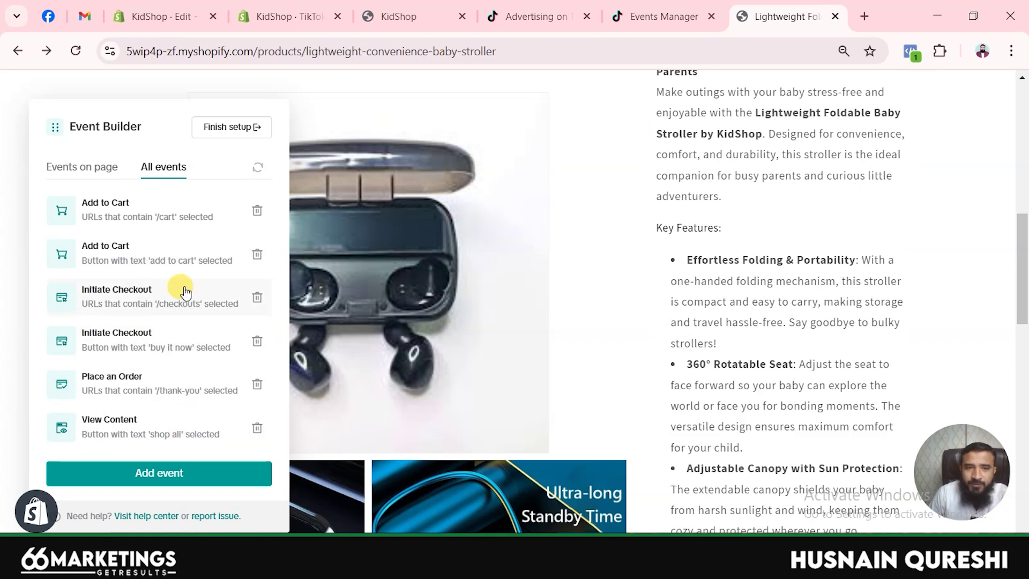
Step: Finish the Event Builder setup, exit it and continue the pixel setup guide to the Verify Pixel setup stage
{"action": "left_click", "coordinate": [239, 128]}
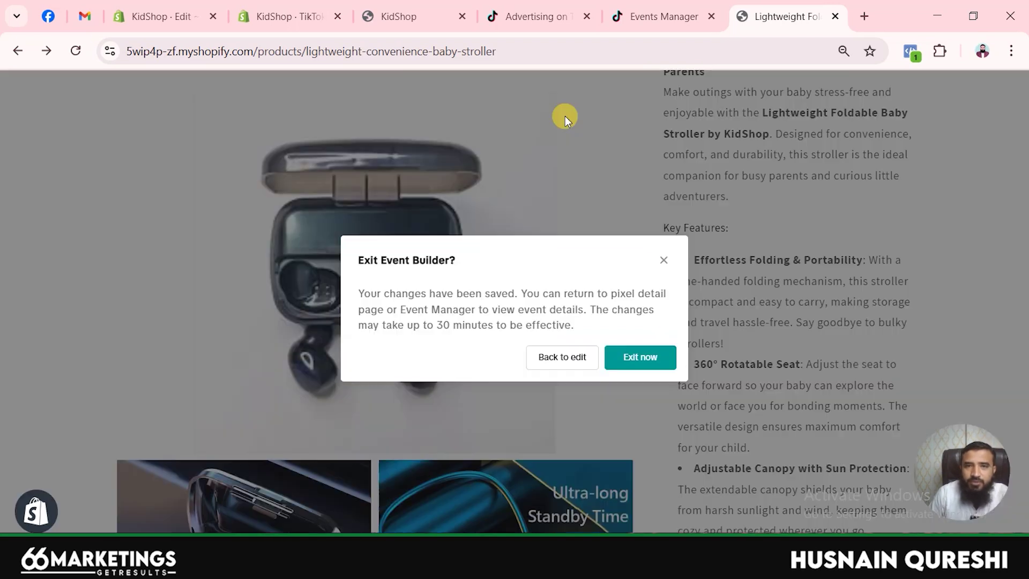
{"action": "left_click", "coordinate": [642, 364]}
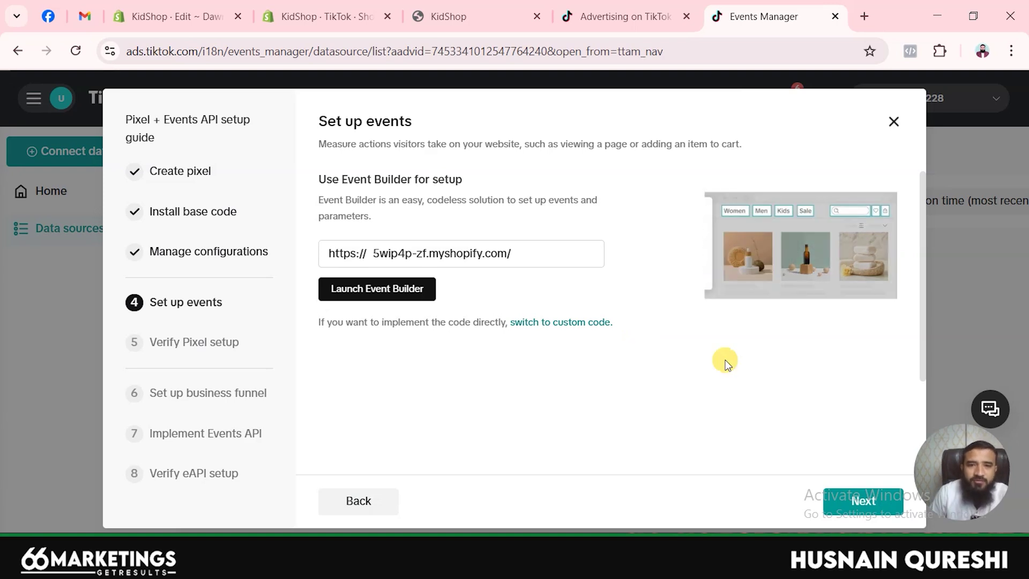
{"action": "left_click", "coordinate": [559, 311]}
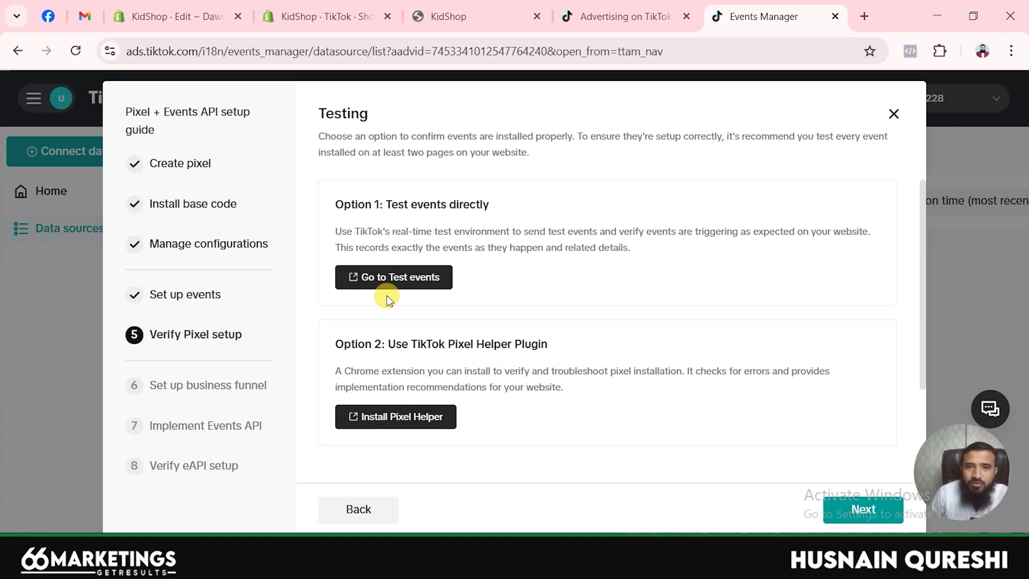
Step: Pin the TikTok Pixel Helper extension and use it to inspect the pixels installed on the KidShop storefront
{"action": "left_click", "coordinate": [491, 21]}
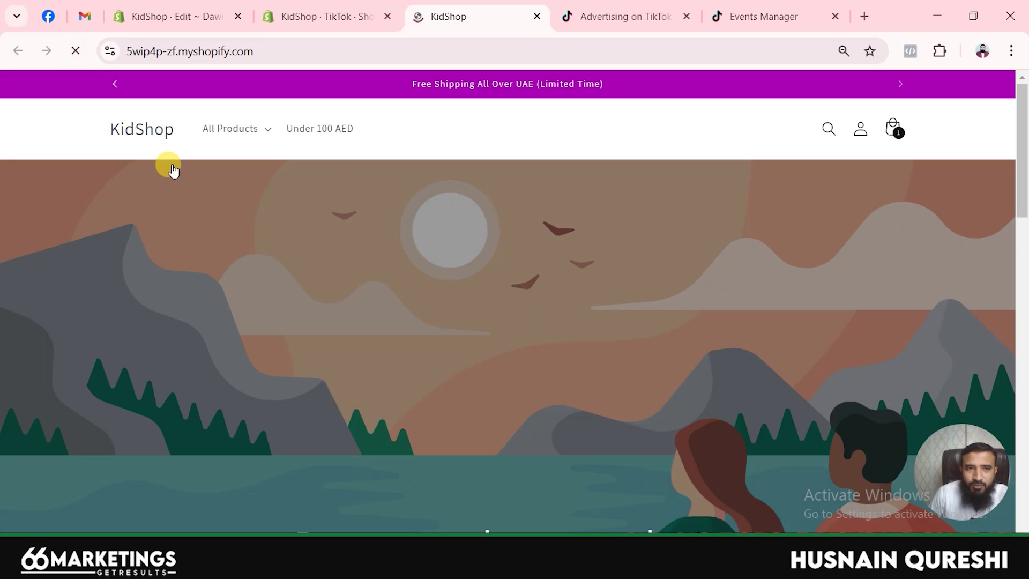
{"action": "left_click", "coordinate": [946, 51]}
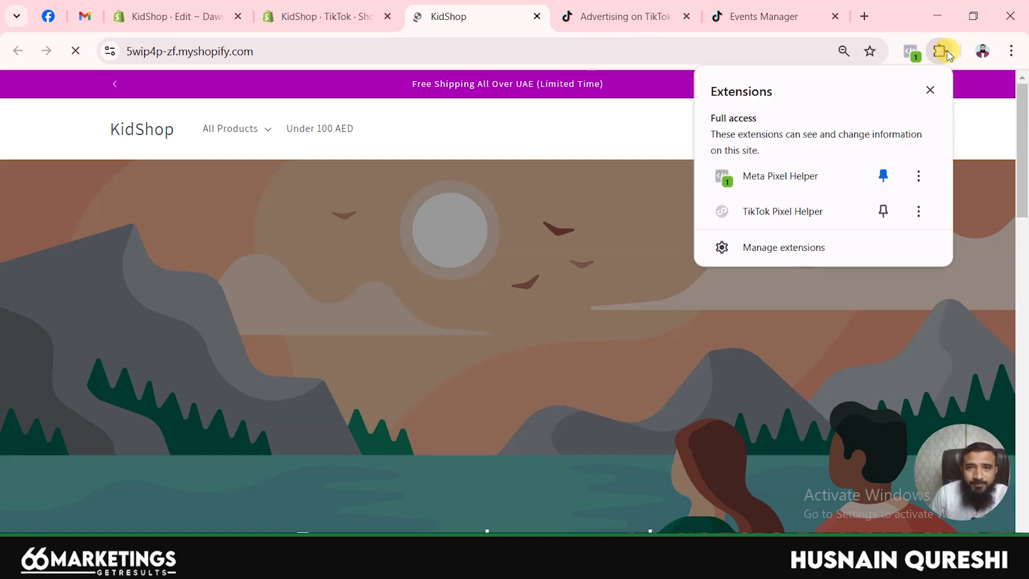
{"action": "left_click", "coordinate": [789, 217]}
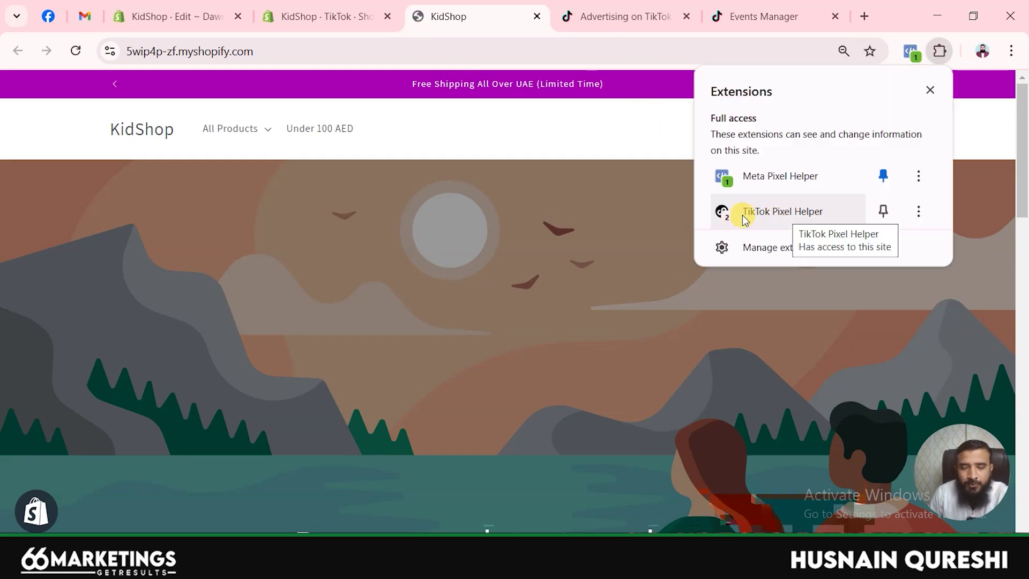
{"action": "left_click", "coordinate": [783, 214]}
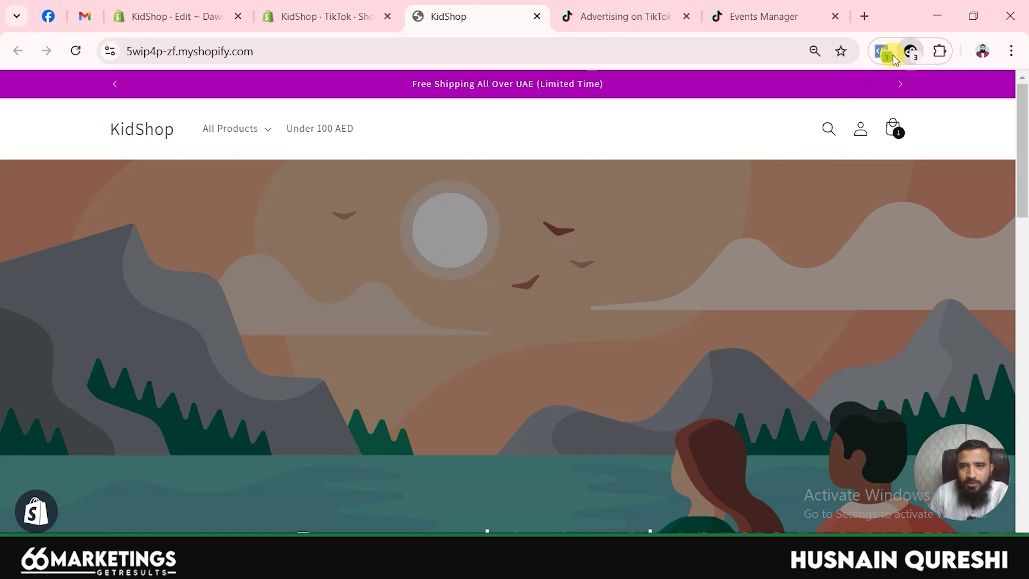
{"action": "left_click", "coordinate": [907, 60]}
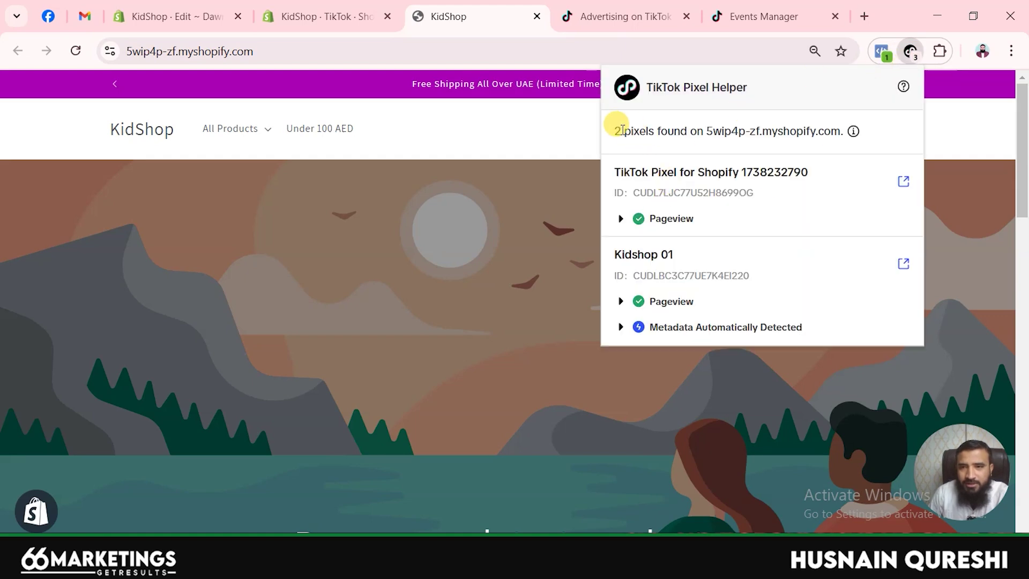
{"action": "double_click", "coordinate": [616, 131]}
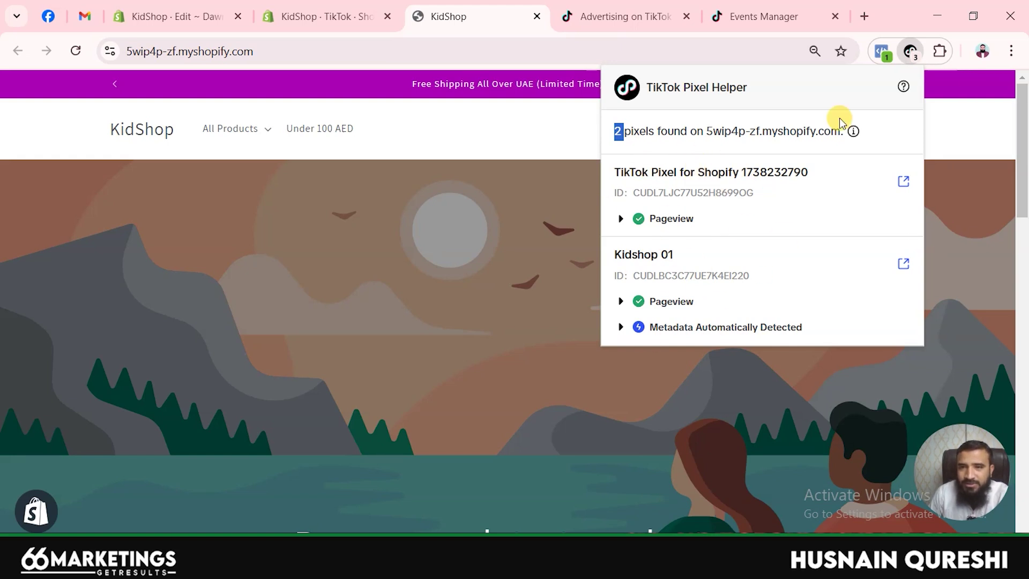
{"action": "left_click", "coordinate": [913, 48]}
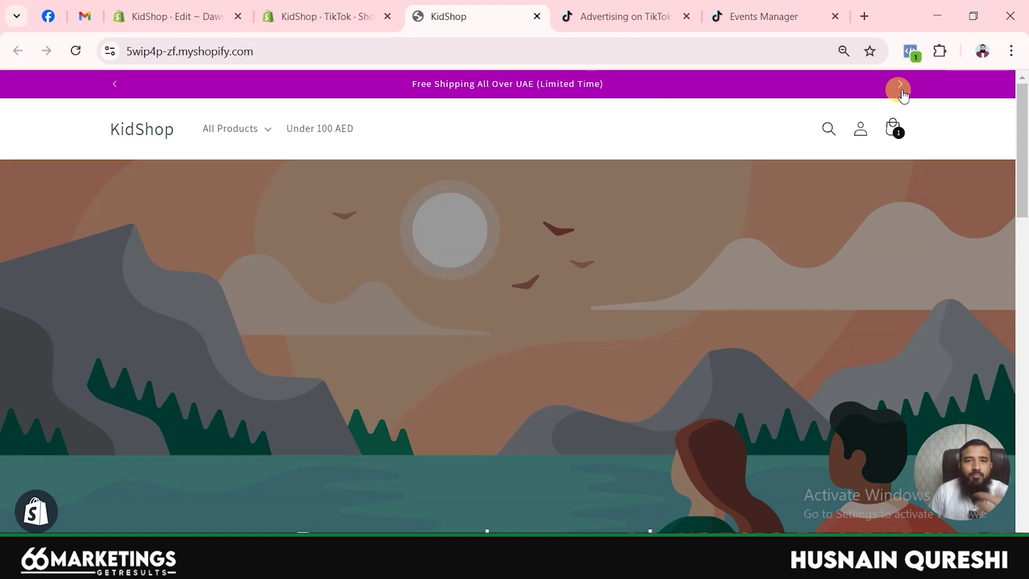
{"action": "left_click", "coordinate": [337, 6]}
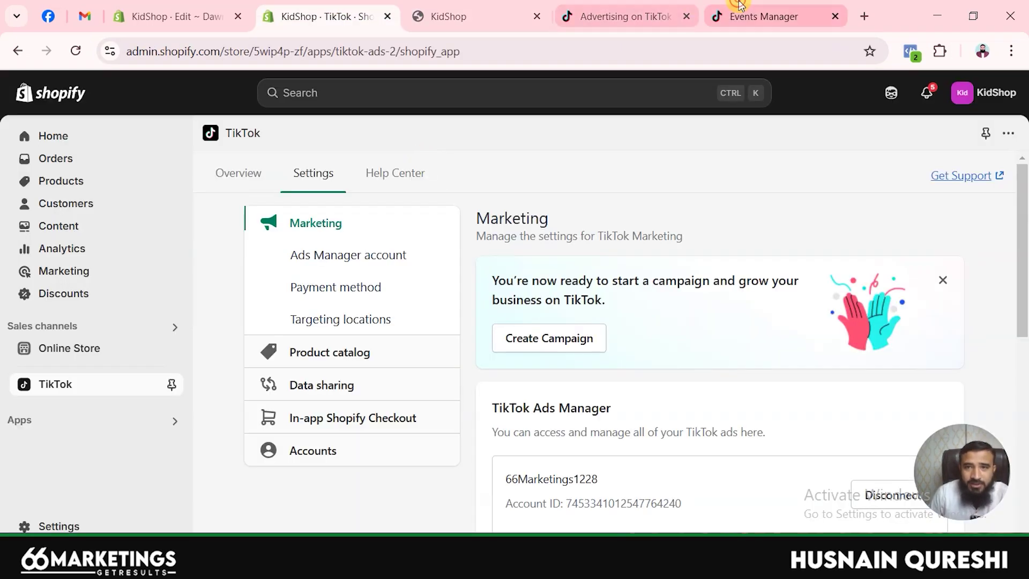
Step: Return to Events Manager and accept the E-commerce business funnel template with its preselected events and parameters
{"action": "left_click", "coordinate": [760, 15]}
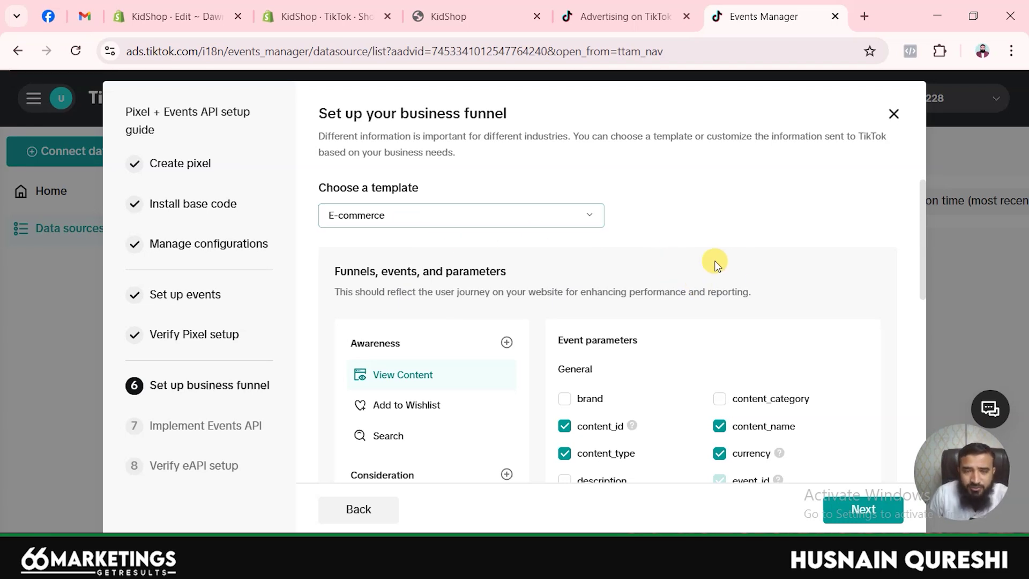
{"action": "scroll", "coordinate": [717, 265], "scroll_direction": "down", "scroll_amount": 3}
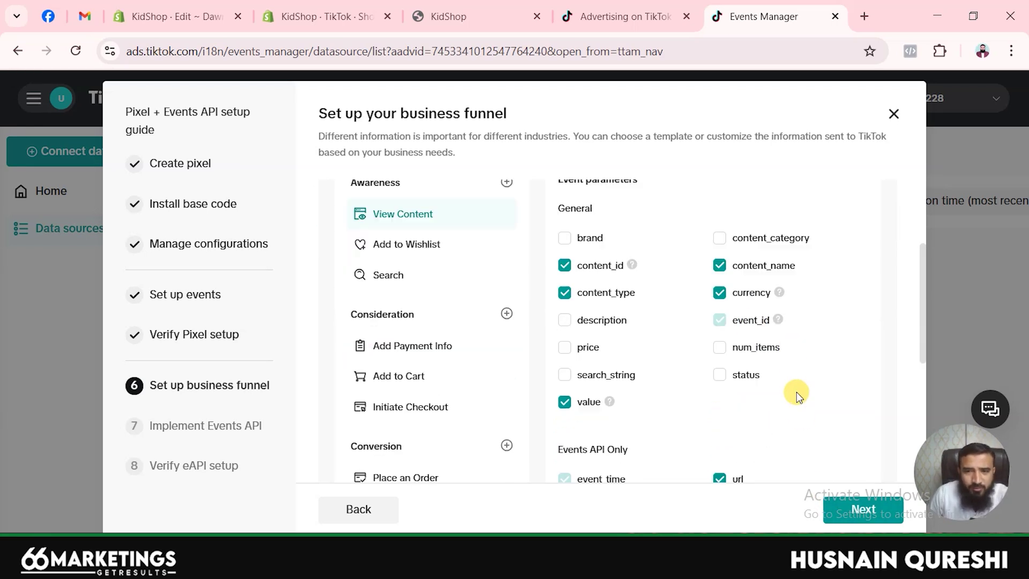
{"action": "scroll", "coordinate": [799, 395], "scroll_direction": "down", "scroll_amount": 2}
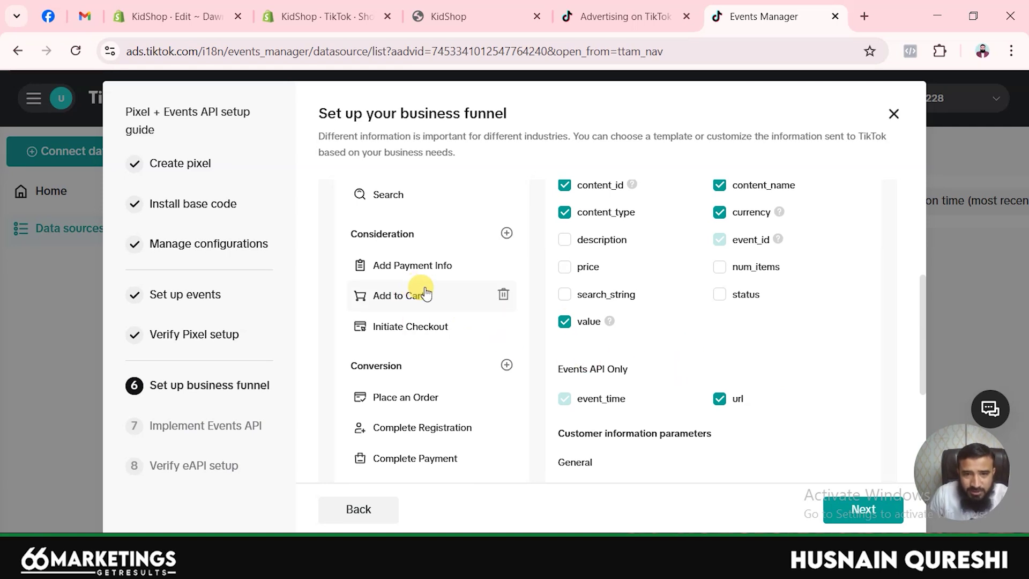
{"action": "scroll", "coordinate": [455, 326], "scroll_direction": "up", "scroll_amount": 5}
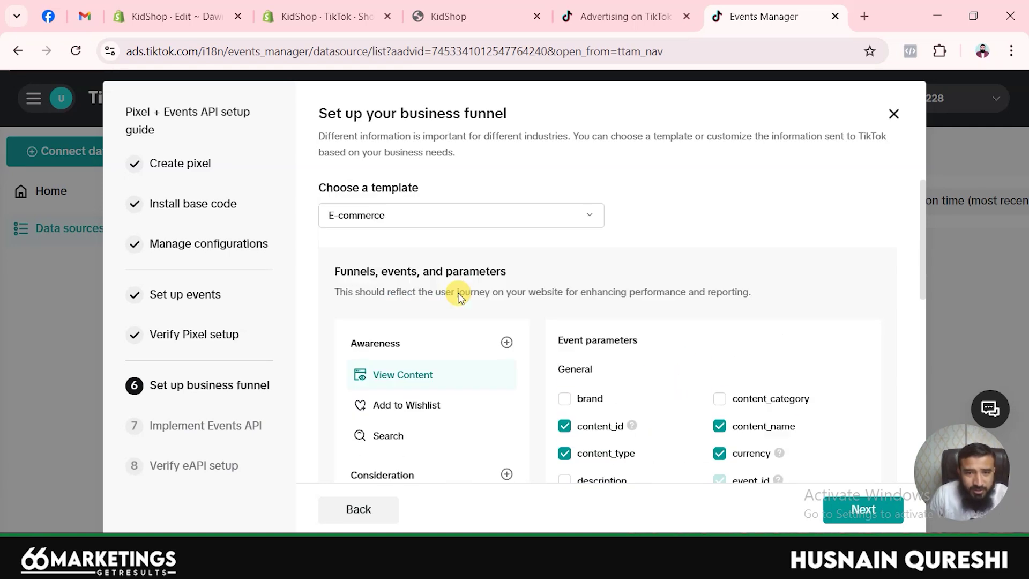
{"action": "scroll", "coordinate": [578, 328], "scroll_direction": "down", "scroll_amount": 8}
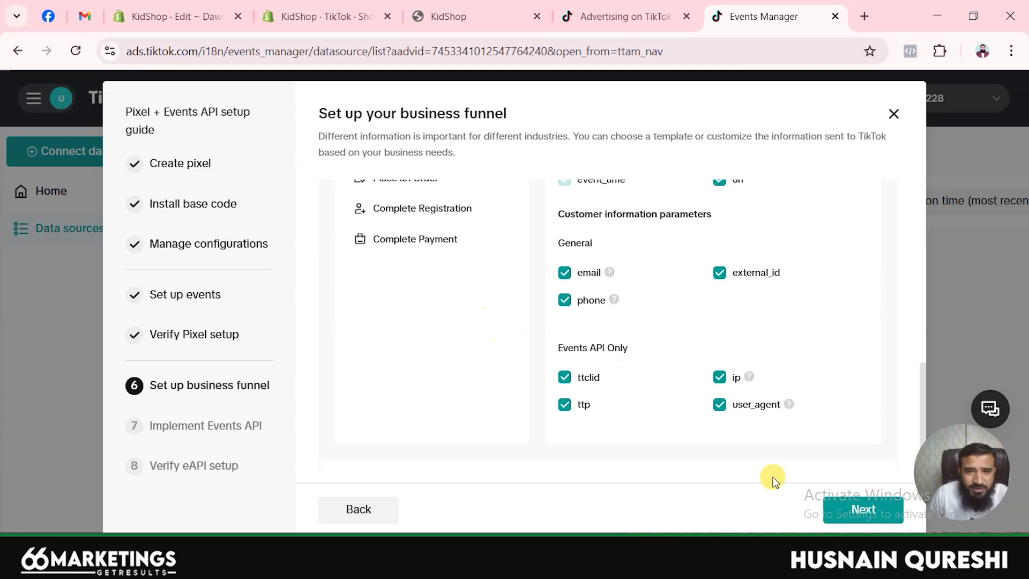
{"action": "left_click", "coordinate": [862, 506]}
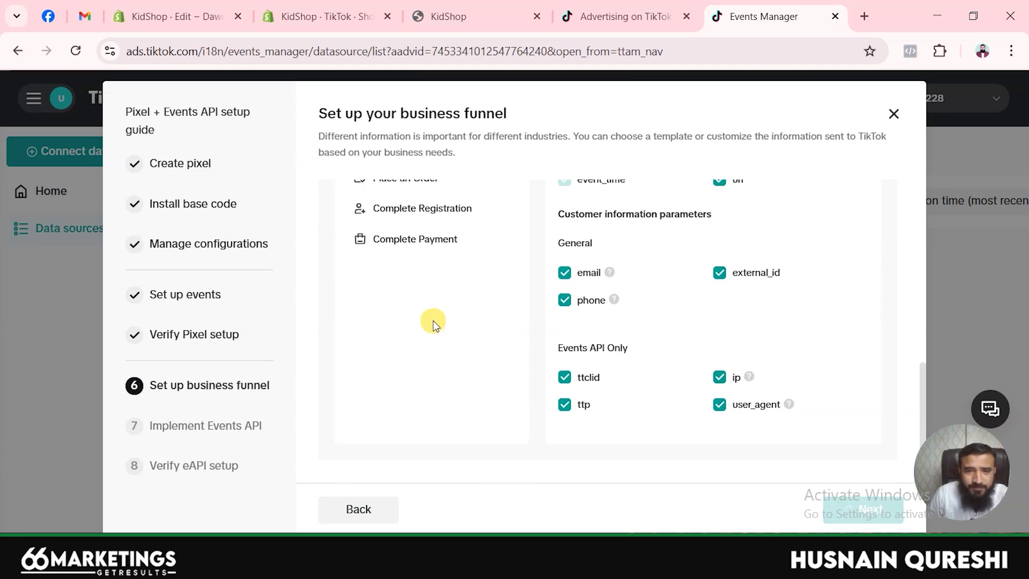
Step: Examine the Events API implementation instructions on generating an access token and sending events through the API
{"action": "scroll", "coordinate": [471, 329], "scroll_direction": "up", "scroll_amount": 4}
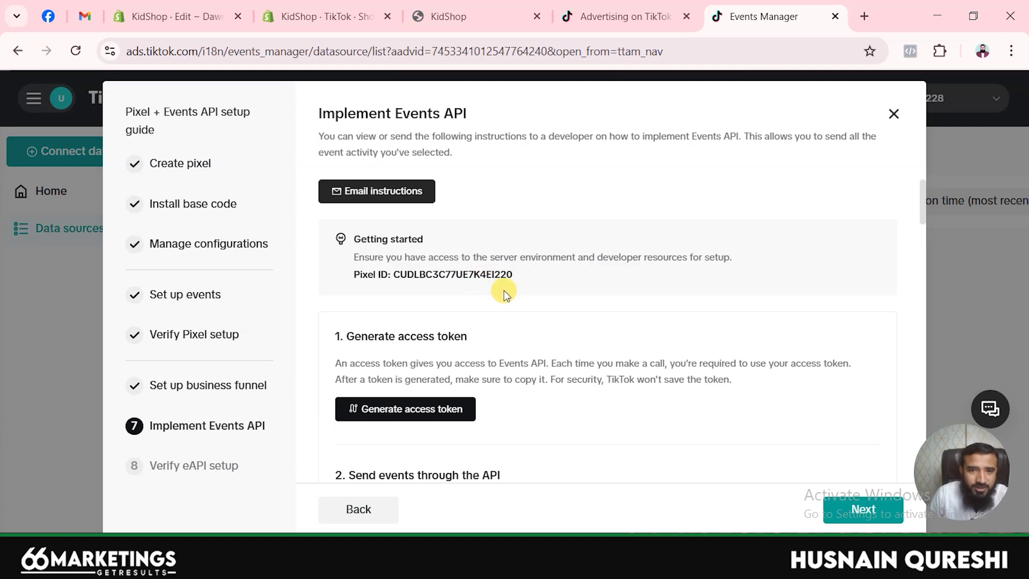
{"action": "scroll", "coordinate": [517, 308], "scroll_direction": "down", "scroll_amount": 2}
{"action": "scroll", "coordinate": [519, 308], "scroll_direction": "up", "scroll_amount": 2}
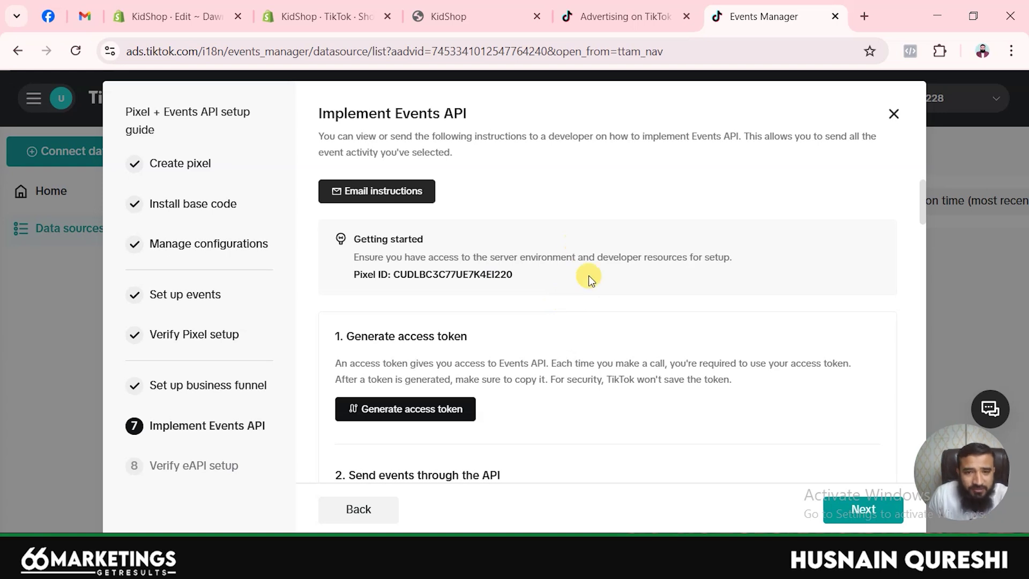
{"action": "scroll", "coordinate": [607, 324], "scroll_direction": "down", "scroll_amount": 2}
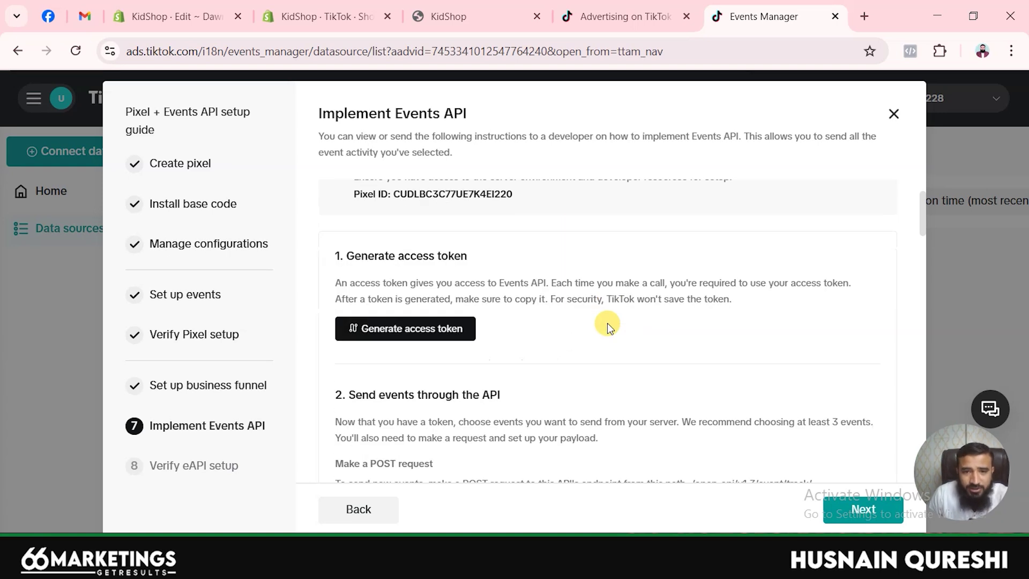
{"action": "scroll", "coordinate": [607, 324], "scroll_direction": "down", "scroll_amount": 2}
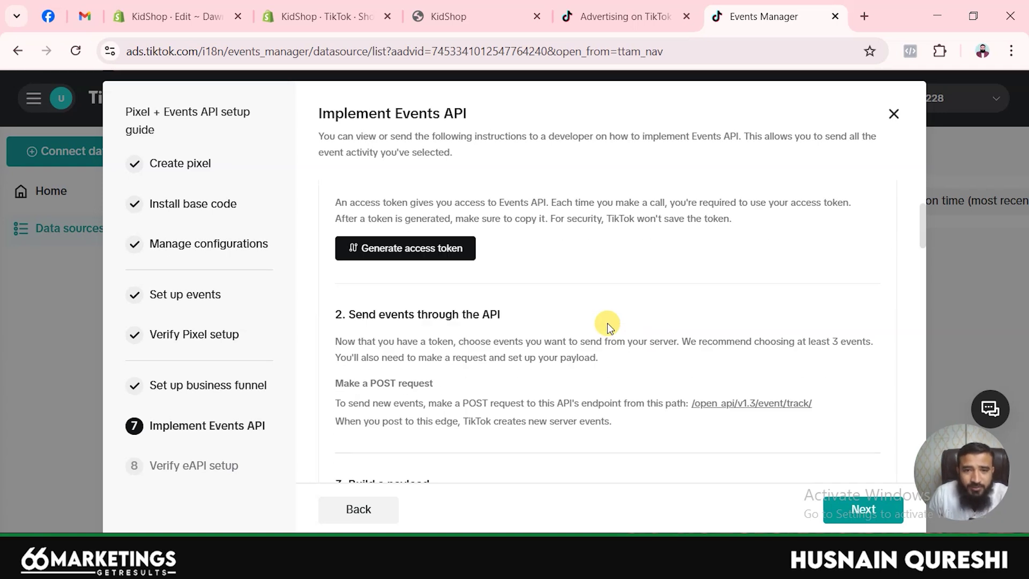
{"action": "scroll", "coordinate": [607, 323], "scroll_direction": "up", "scroll_amount": 2}
{"action": "left_click", "coordinate": [403, 334]}
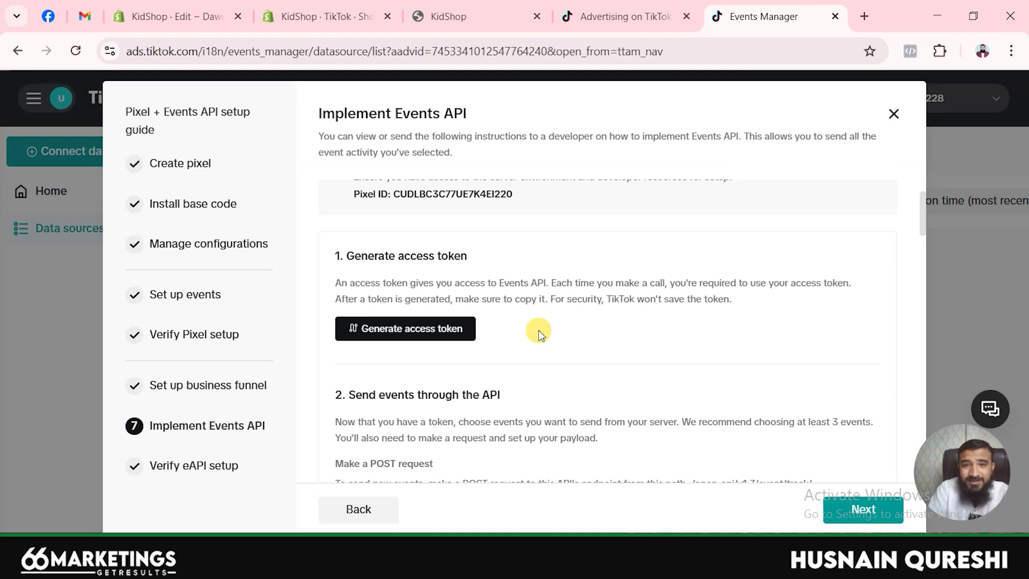
{"action": "scroll", "coordinate": [549, 328], "scroll_direction": "down", "scroll_amount": 2}
{"action": "scroll", "coordinate": [549, 326], "scroll_direction": "up", "scroll_amount": 2}
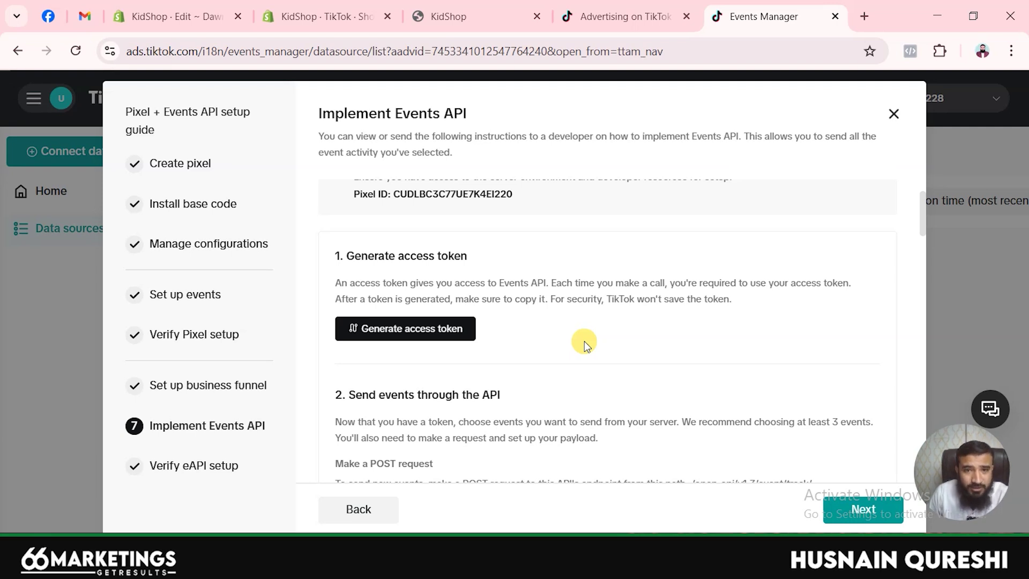
{"action": "scroll", "coordinate": [552, 325], "scroll_direction": "down", "scroll_amount": 1}
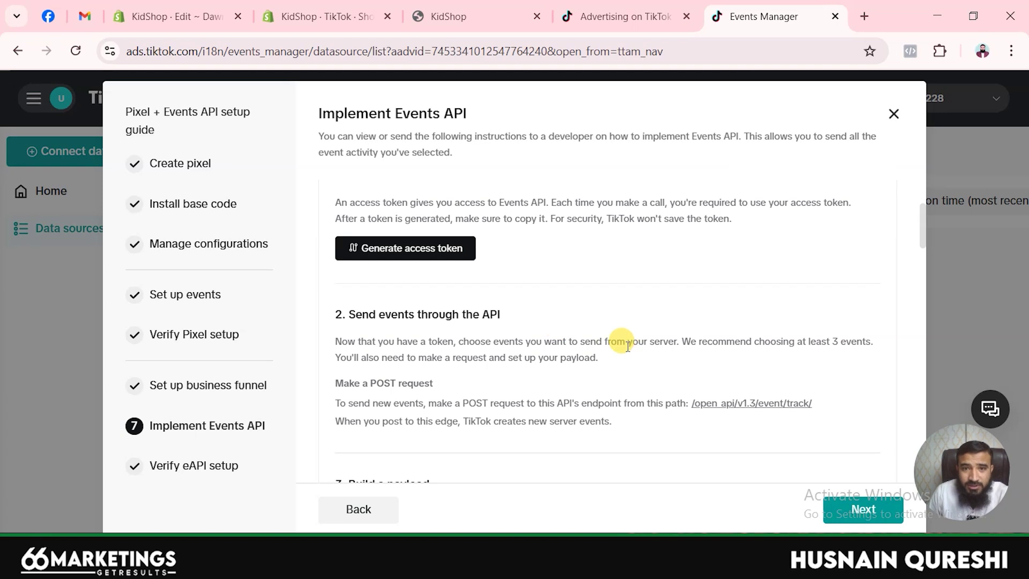
{"action": "scroll", "coordinate": [557, 336], "scroll_direction": "up", "scroll_amount": 2}
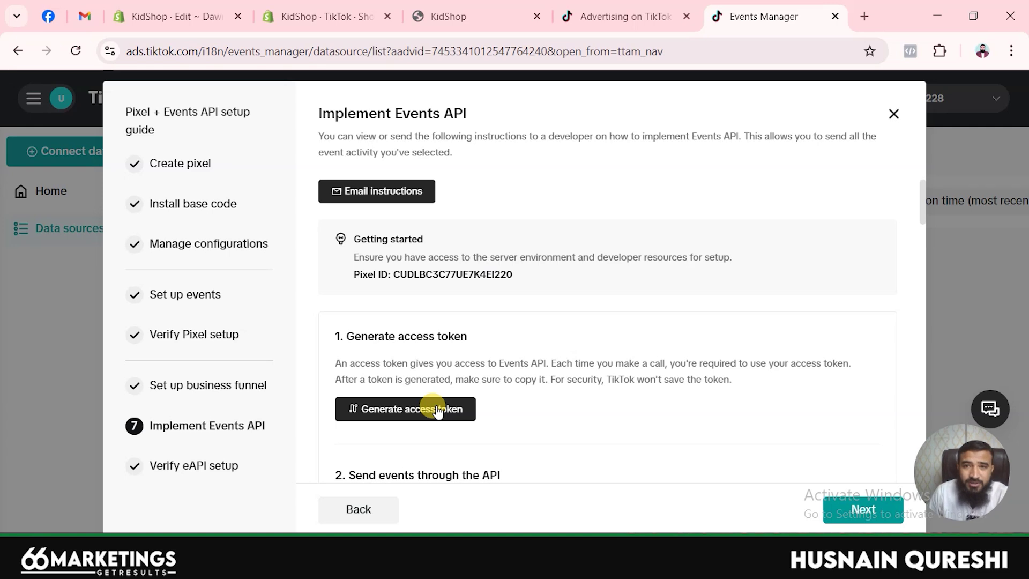
{"action": "left_click", "coordinate": [606, 380]}
{"action": "left_click_drag", "start_coordinate": [724, 378], "coordinate": [730, 379]}
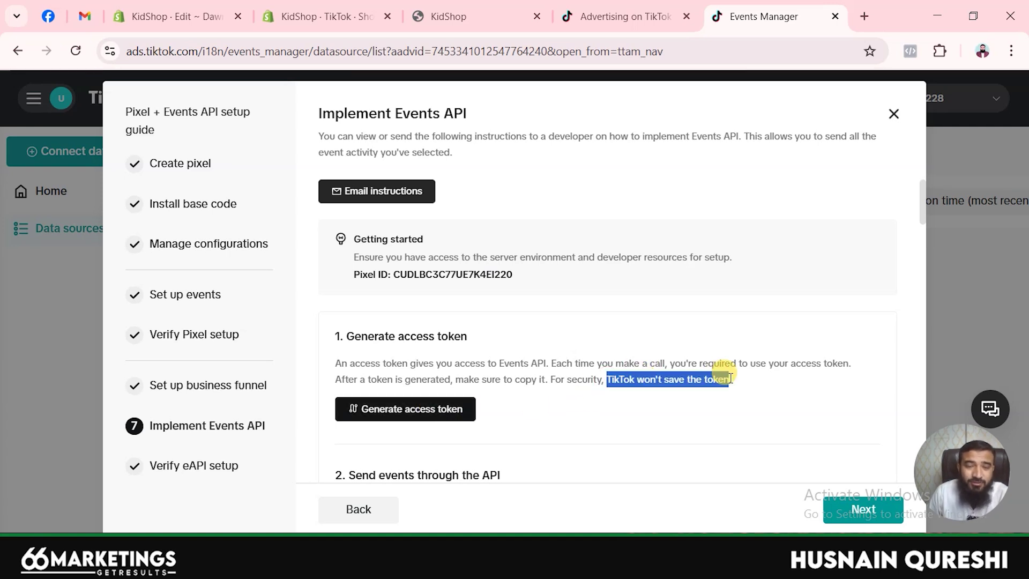
{"action": "left_click_drag", "start_coordinate": [470, 364], "coordinate": [547, 364]}
{"action": "left_click", "coordinate": [603, 366]}
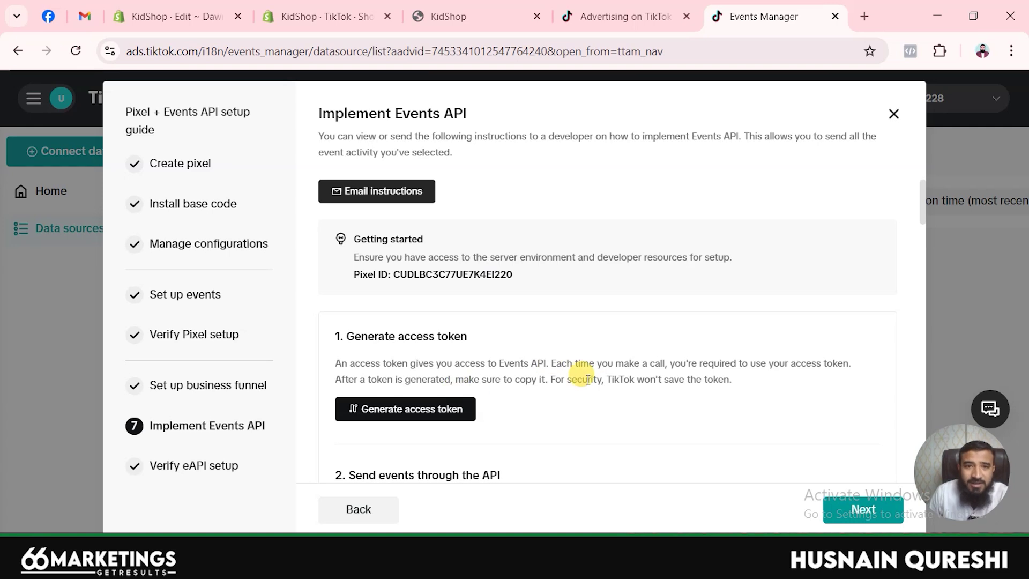
Step: Continue past the payload instructions to Verify eAPI setup and finish the Pixel + Events API setup guide
{"action": "scroll", "coordinate": [588, 379], "scroll_direction": "down", "scroll_amount": 5}
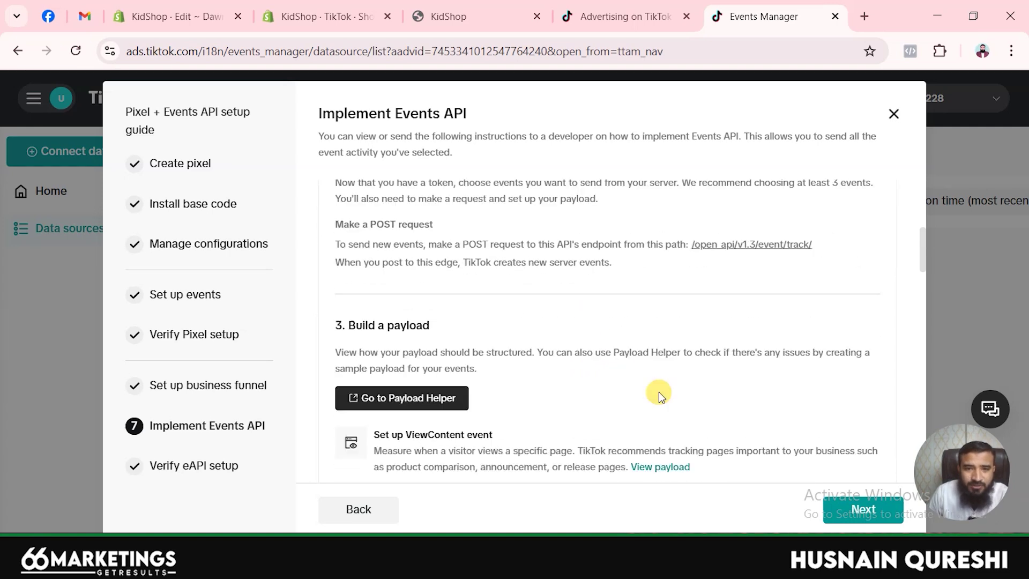
{"action": "left_click", "coordinate": [864, 506]}
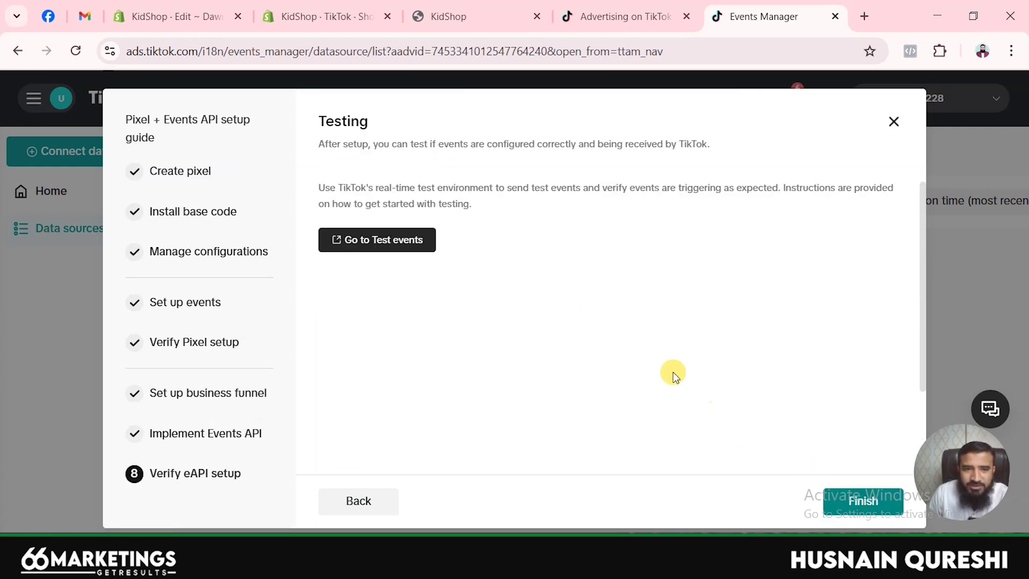
{"action": "left_click", "coordinate": [860, 497]}
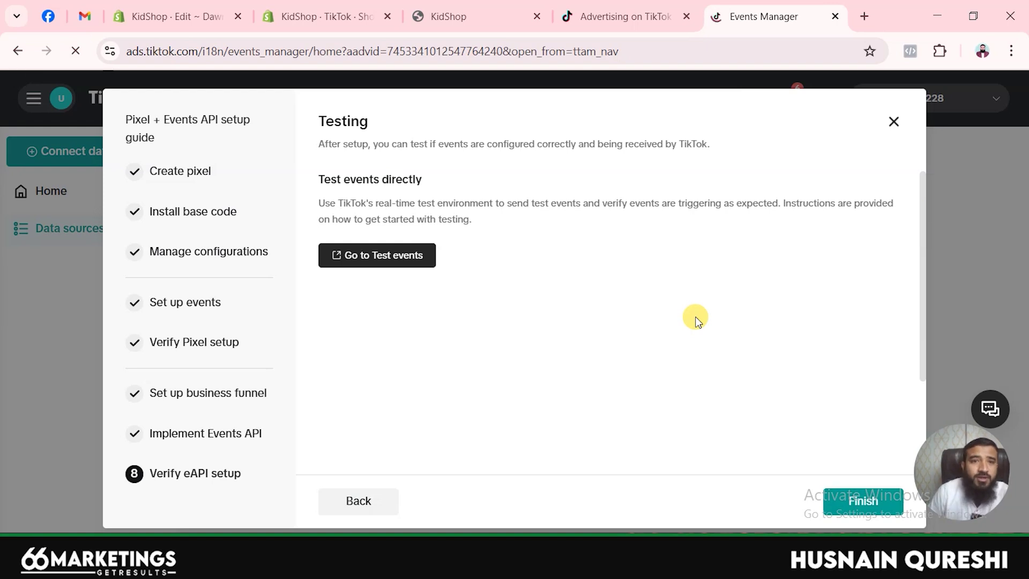
Step: Switch to Shopify, leave the Dawn theme's code editor and go to the TikTok app page
{"action": "left_click", "coordinate": [208, 8]}
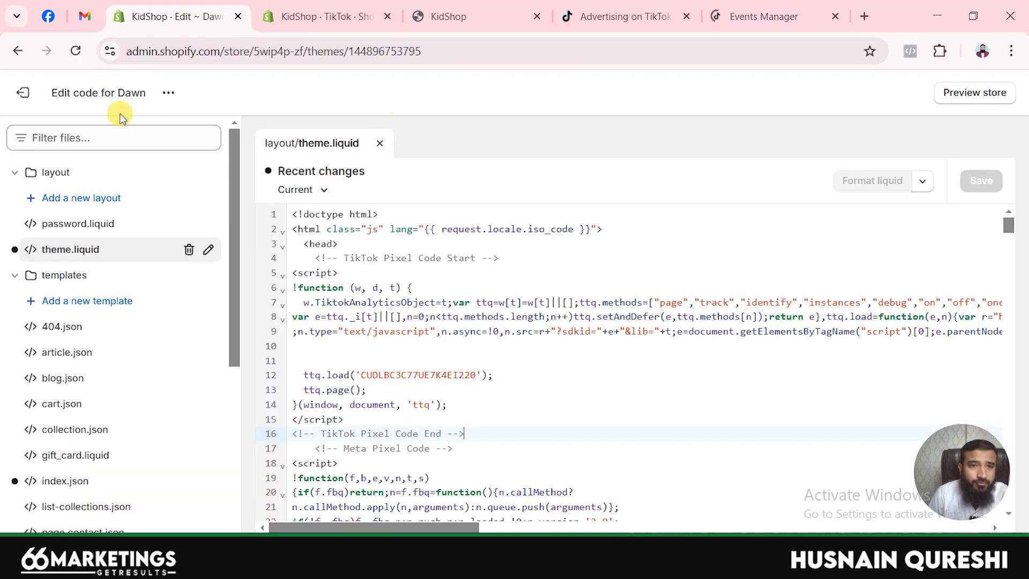
{"action": "left_click", "coordinate": [23, 92]}
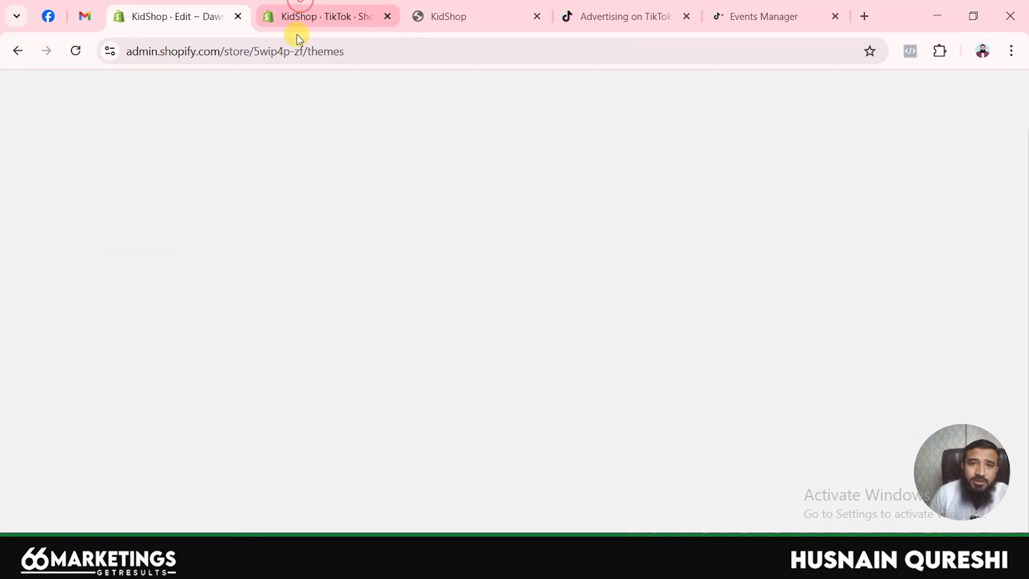
{"action": "left_click", "coordinate": [300, 12]}
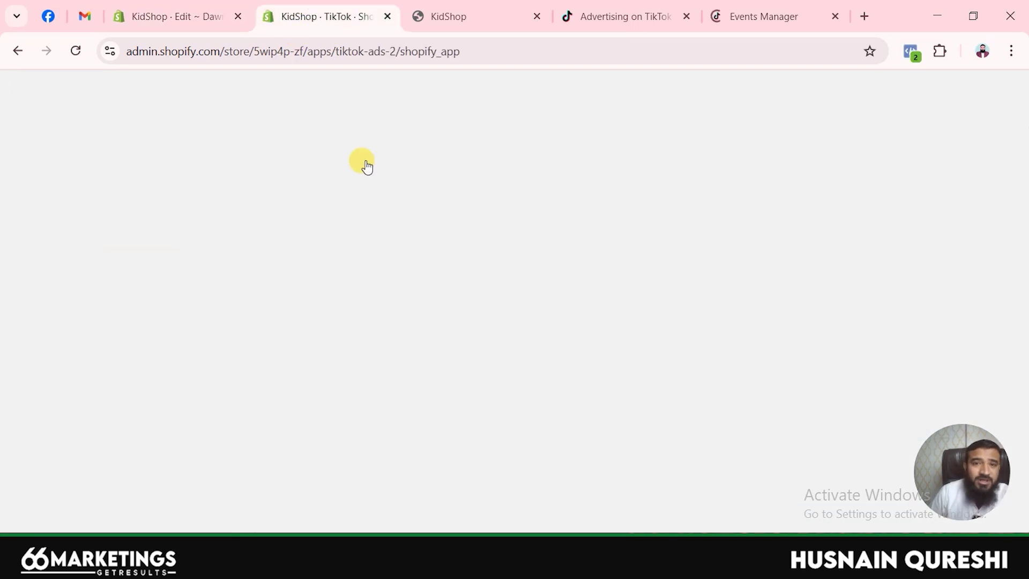